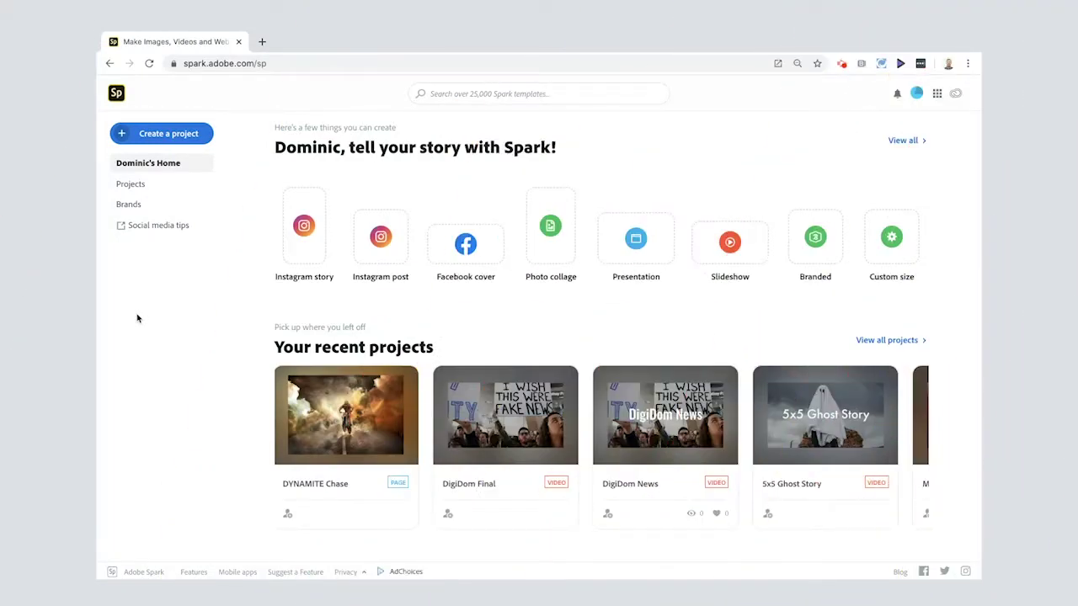
Search the Spark templates for "event".
{"action": "left_click", "coordinate": [459, 94]}
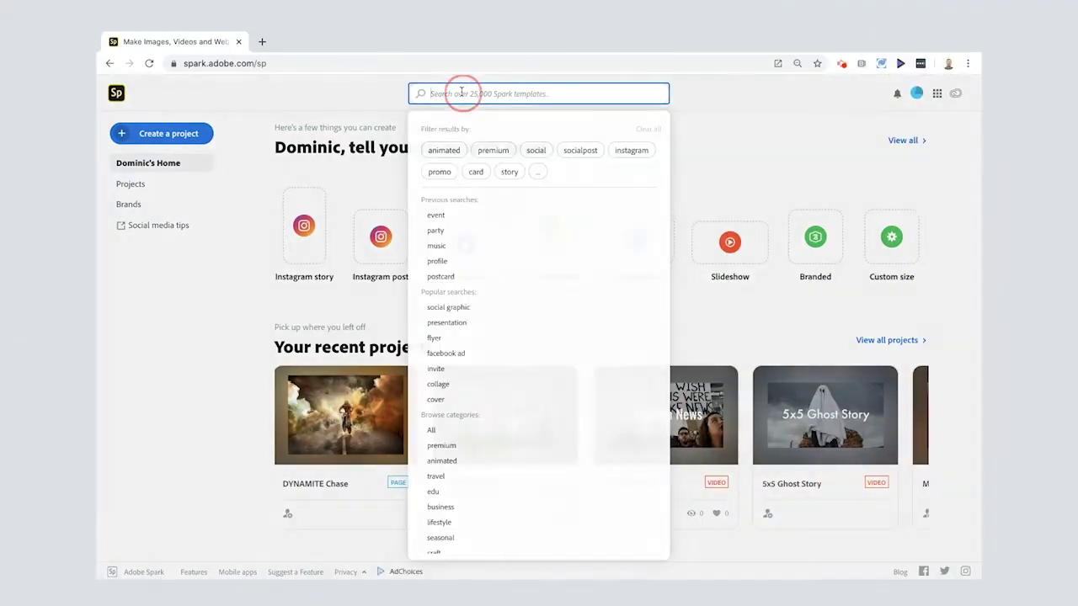
{"action": "type", "text": "event"}
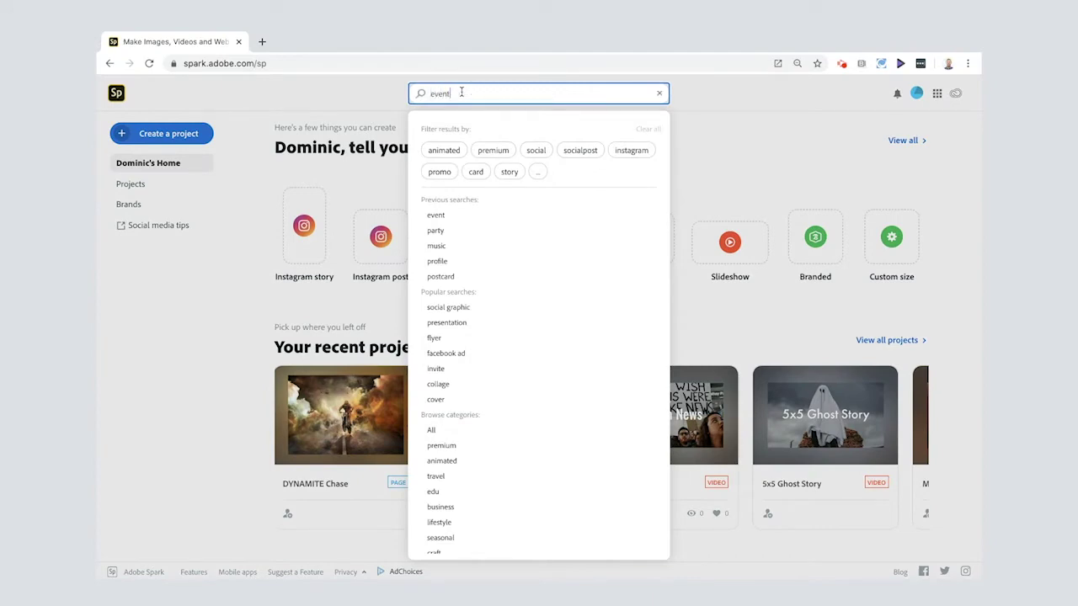
{"action": "key", "text": "Return"}
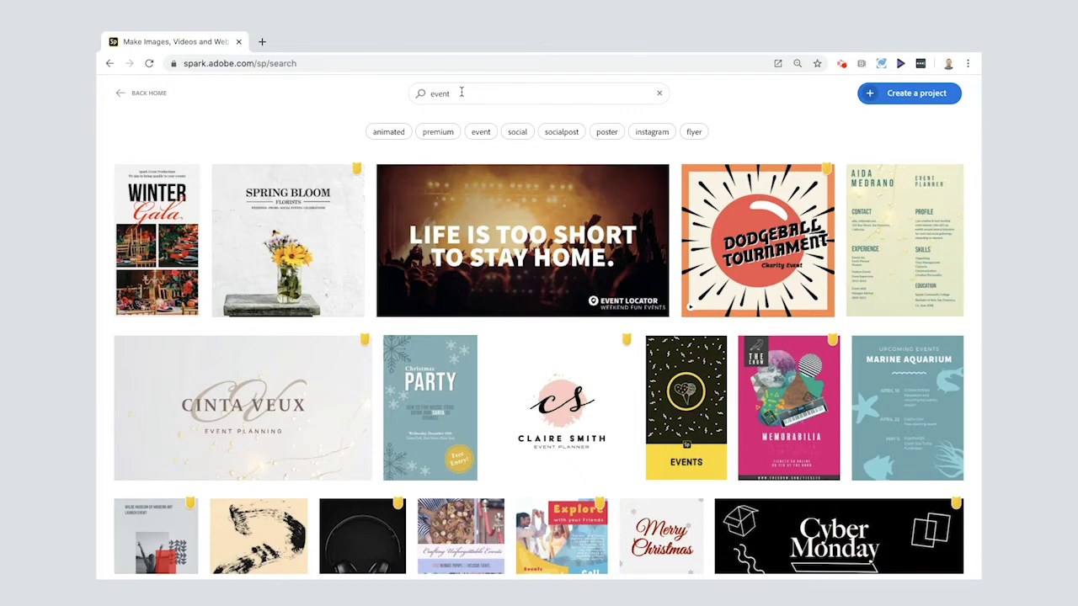
Browse the event templates and open the Winter Gala template for editing.
{"action": "scroll", "coordinate": [472, 354], "scroll_direction": "down", "scroll_amount": 5}
{"action": "scroll", "coordinate": [472, 354], "scroll_direction": "down", "scroll_amount": 3}
{"action": "scroll", "coordinate": [472, 354], "scroll_direction": "up", "scroll_amount": 8}
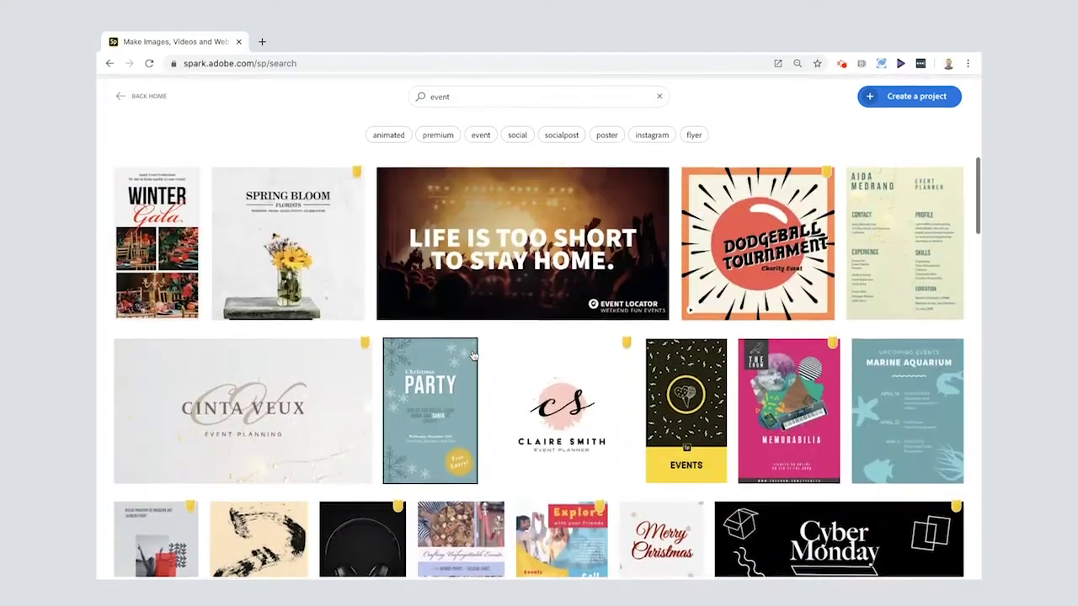
{"action": "left_click", "coordinate": [170, 260]}
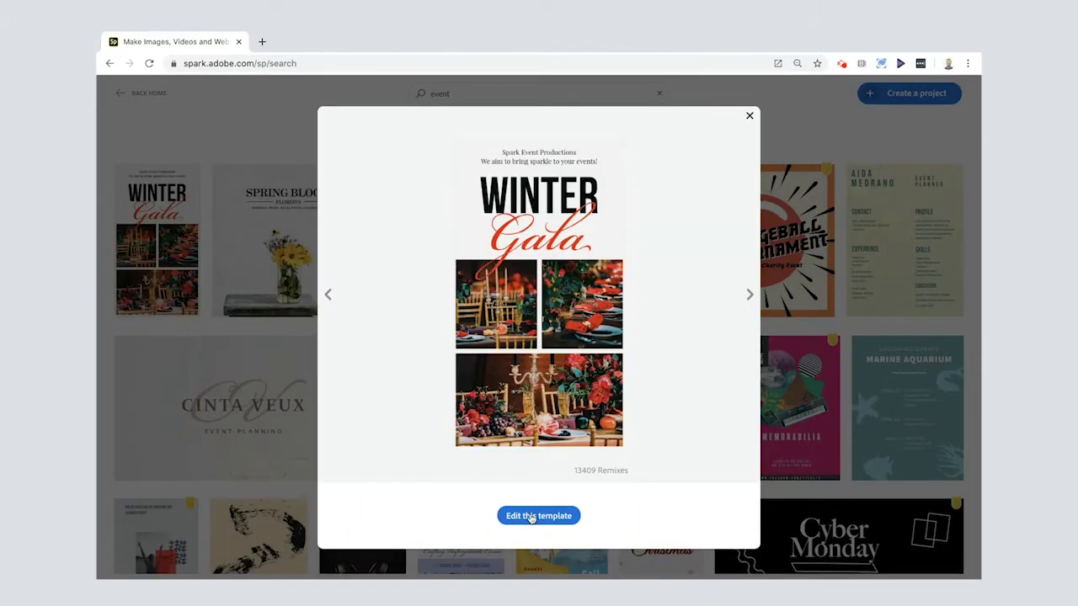
{"action": "left_click", "coordinate": [589, 470]}
{"action": "left_click", "coordinate": [539, 516]}
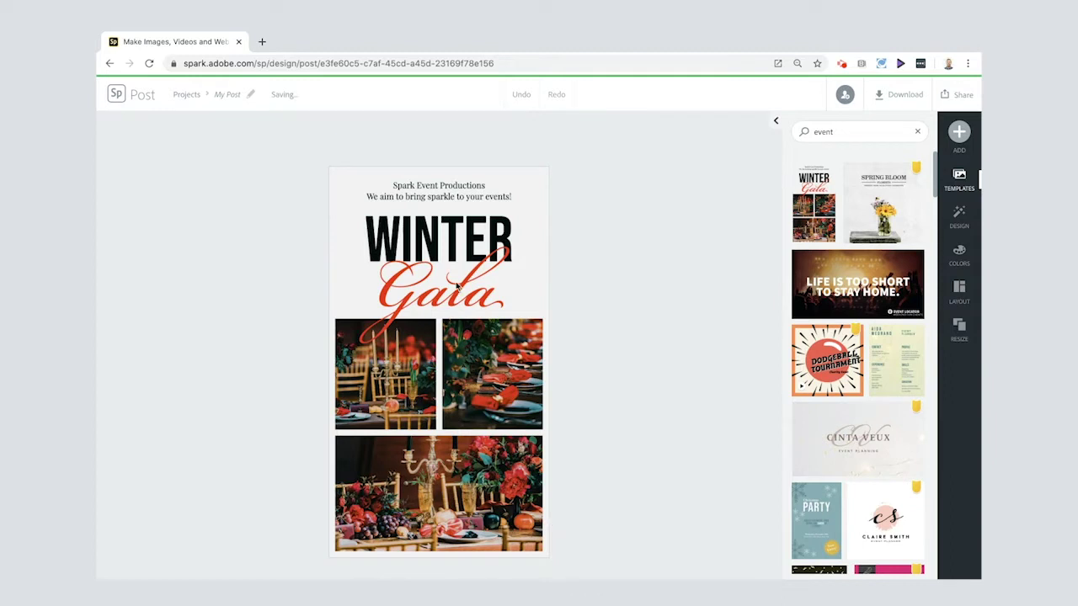
Replace the "Winter Gala" title text with "DigiDom Fest".
{"action": "double_click", "coordinate": [448, 250]}
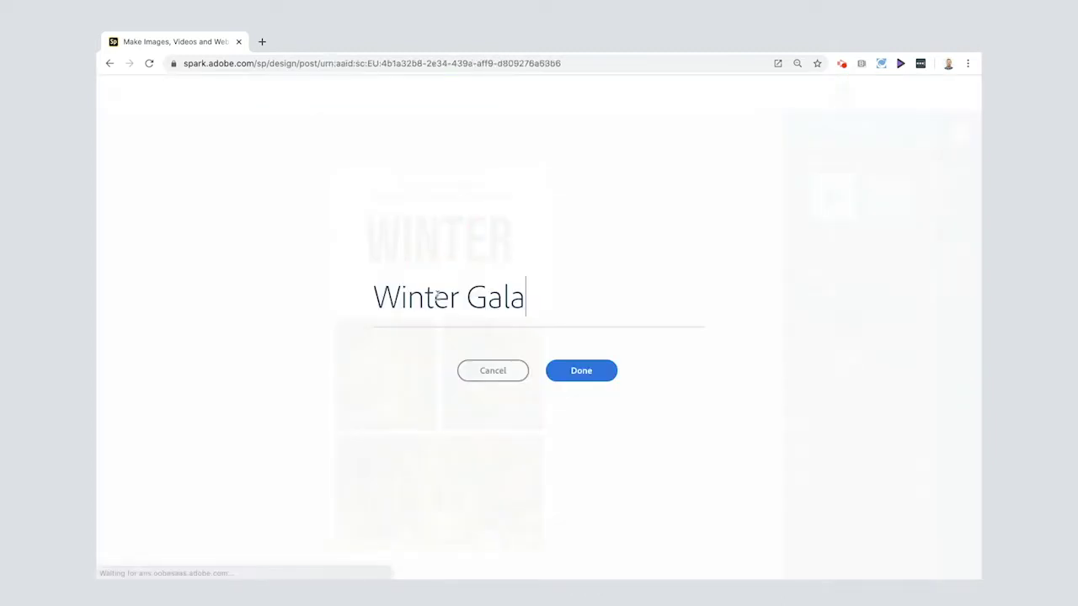
{"action": "double_click", "coordinate": [423, 296]}
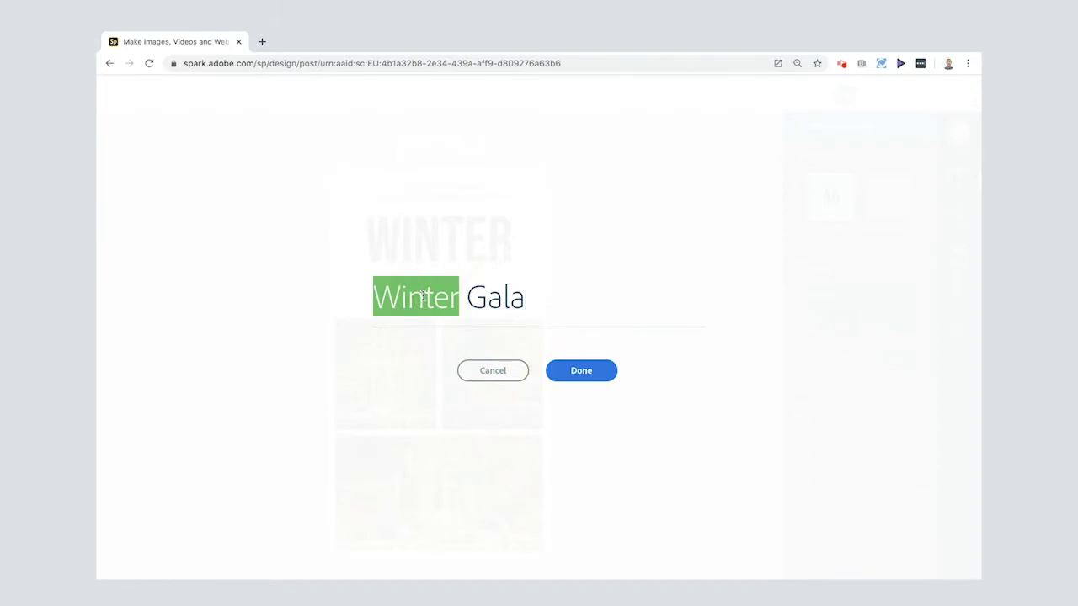
{"action": "key", "text": "ctrl+a"}
{"action": "type", "text": "DigiDom Fest"}
{"action": "left_click", "coordinate": [572, 368]}
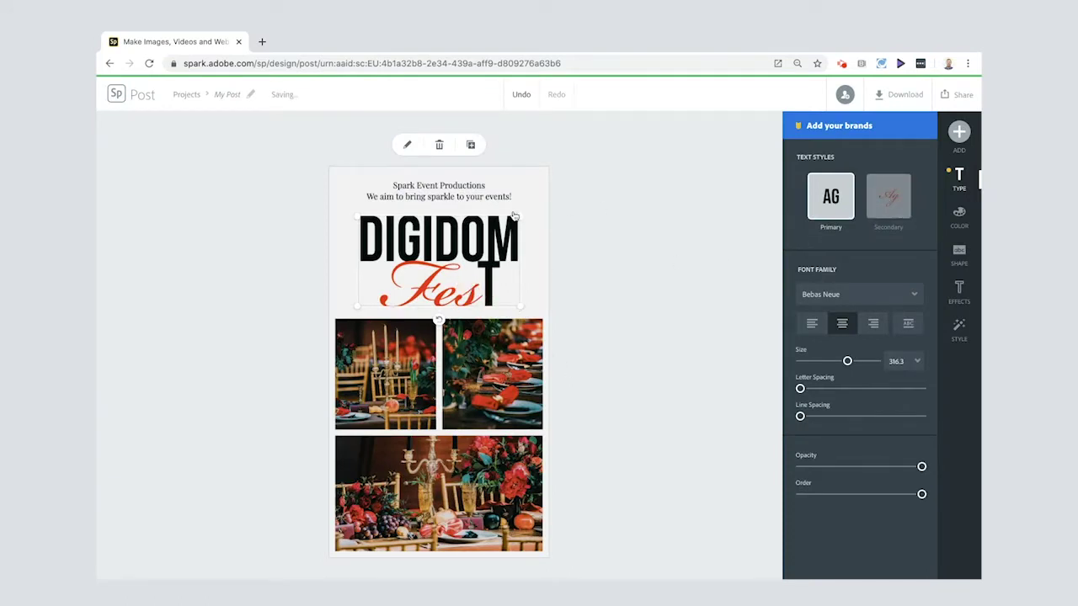
Apply the secondary Bickham Script text style to the final "t" of "Fest" in the title.
{"action": "left_click", "coordinate": [880, 202]}
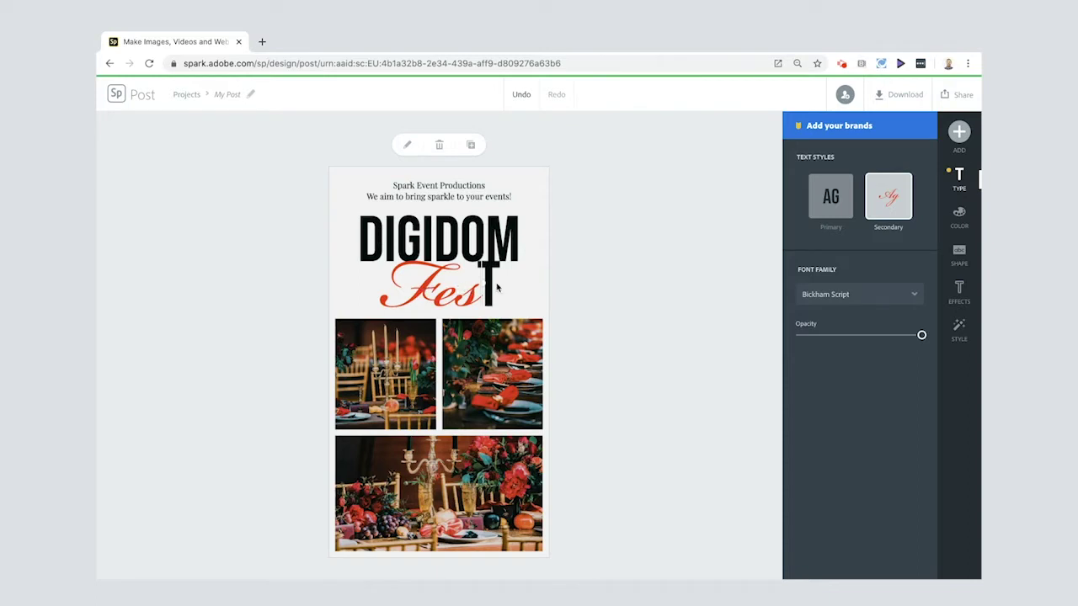
{"action": "left_click", "coordinate": [831, 201]}
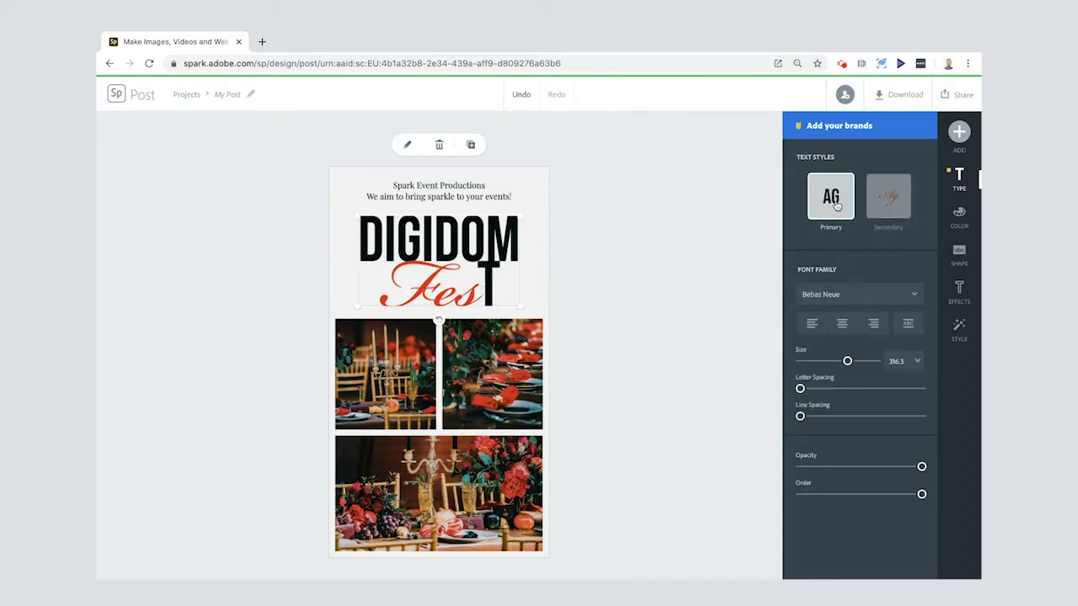
{"action": "left_click", "coordinate": [887, 200]}
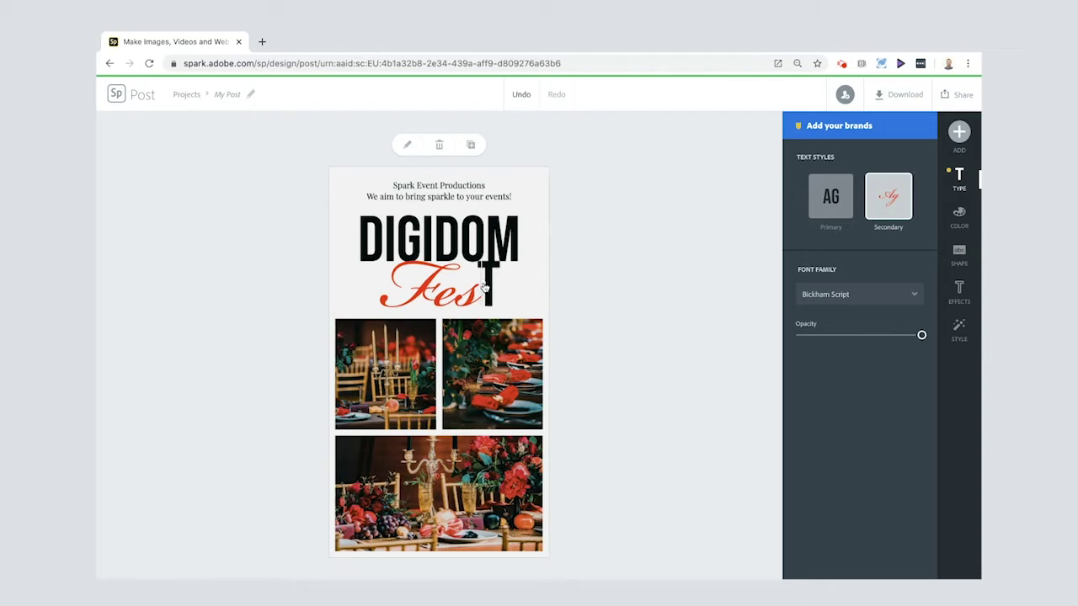
{"action": "left_click", "coordinate": [500, 287]}
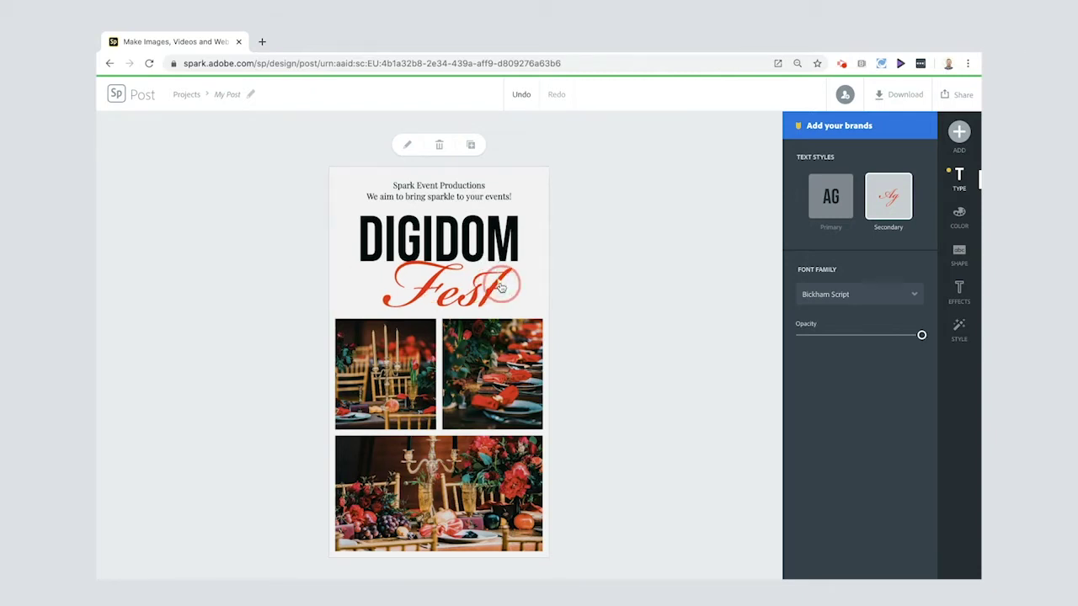
{"action": "left_click", "coordinate": [584, 263]}
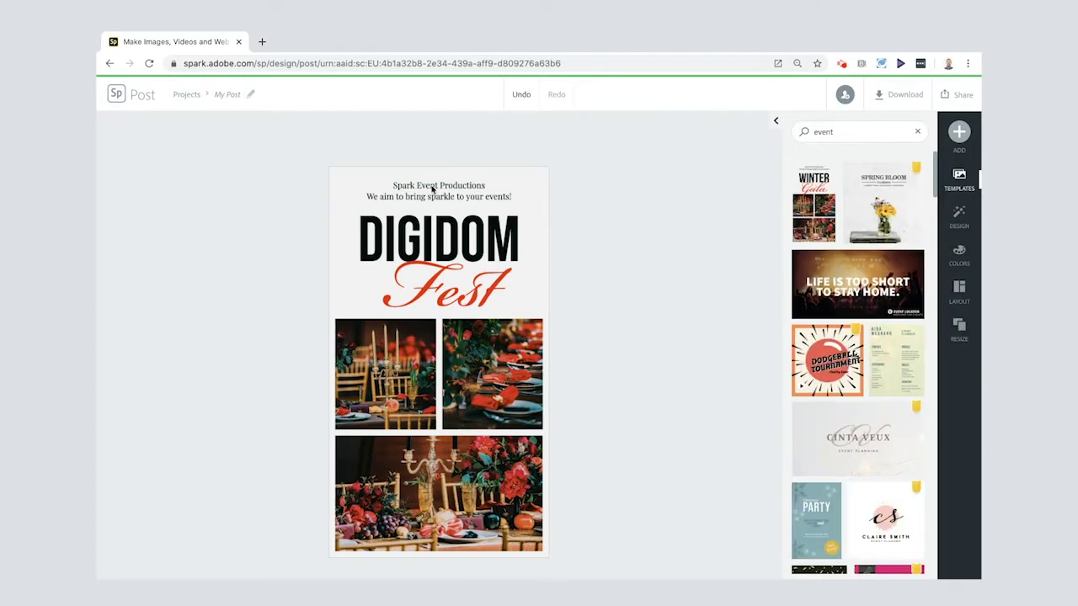
Replace the two-line tagline above the title with "You are invited to the party of the year".
{"action": "double_click", "coordinate": [443, 191]}
{"action": "left_click_drag", "start_coordinate": [375, 218], "coordinate": [618, 302]}
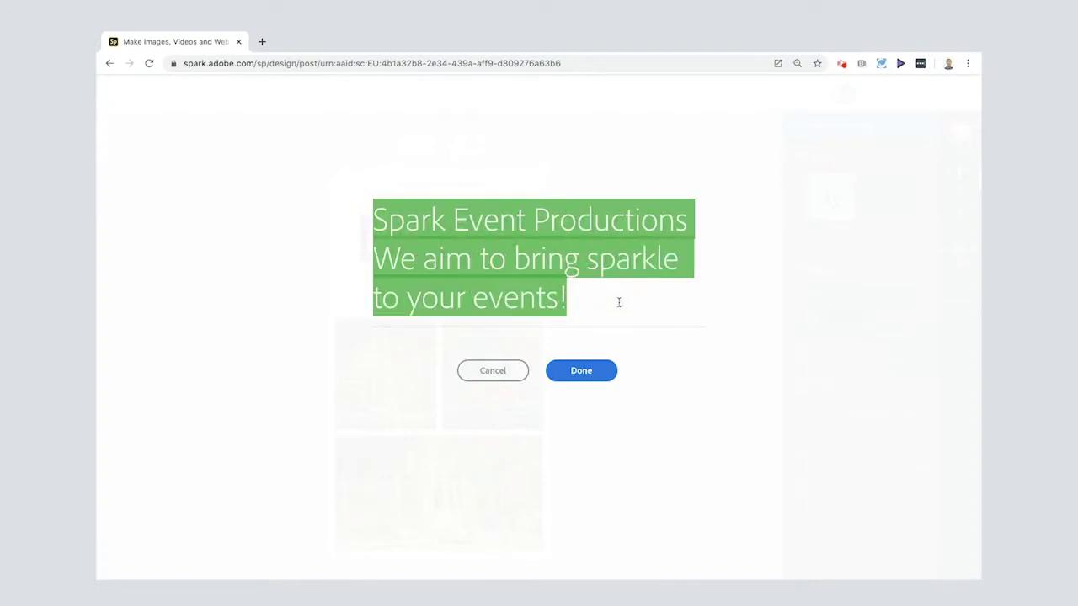
{"action": "type", "text": "You are "}
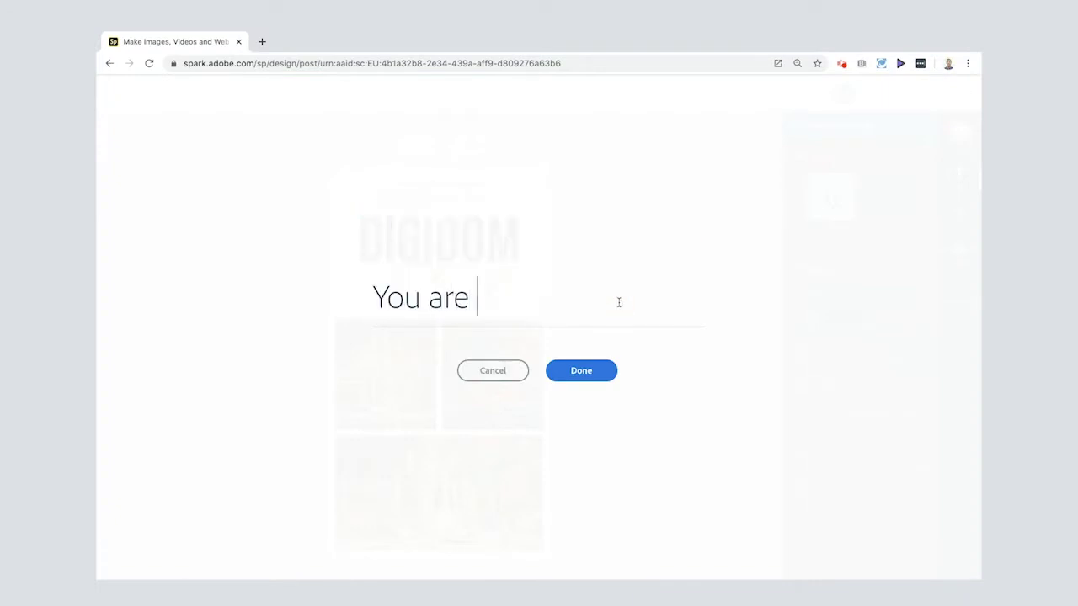
{"action": "type", "text": "invited to the"}
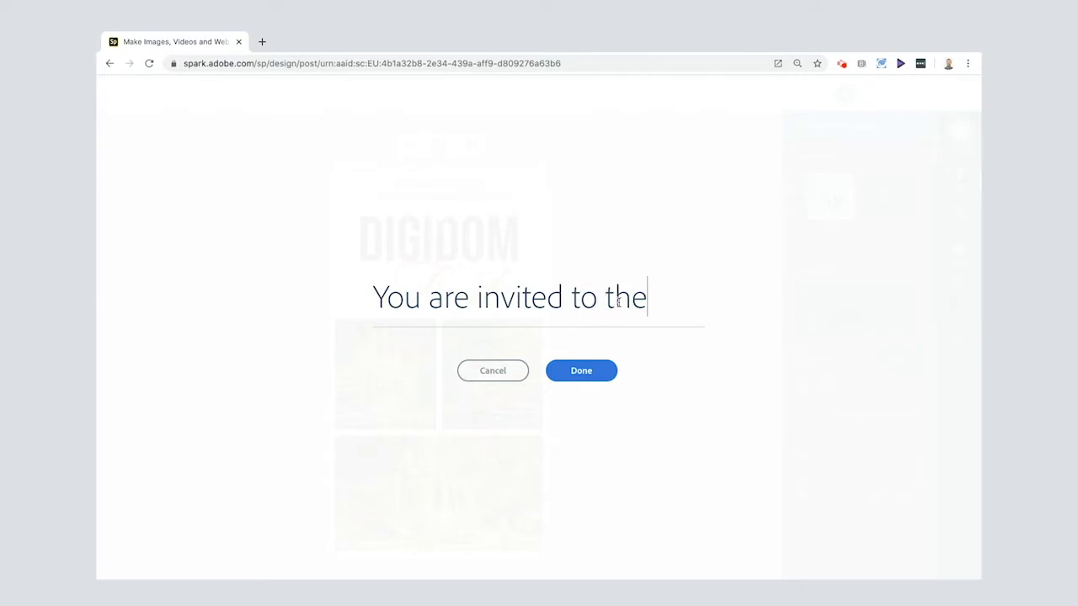
{"action": "type", "text": " party of the year"}
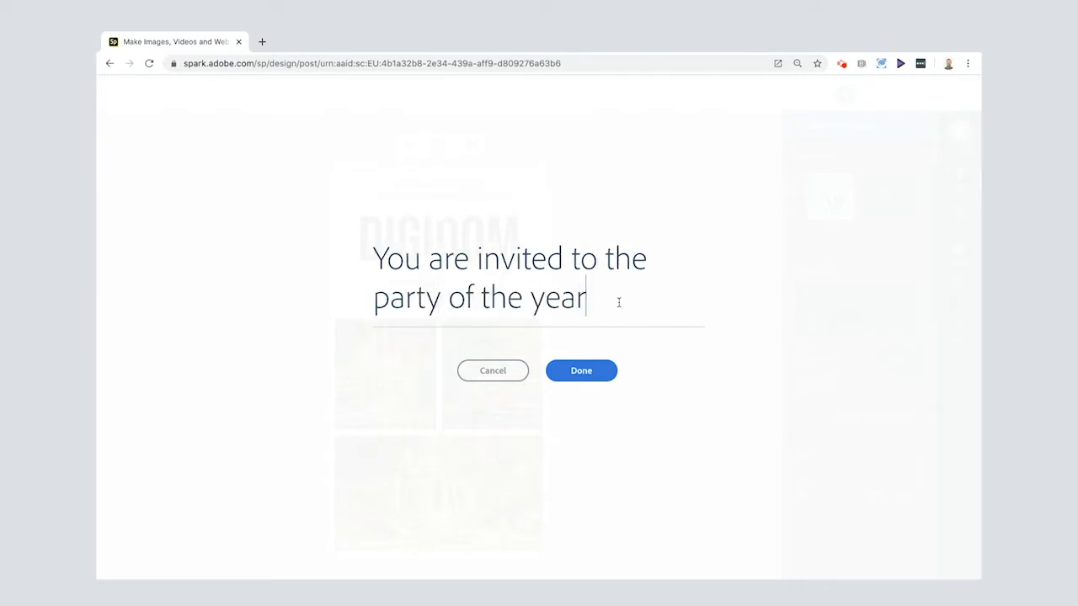
{"action": "left_click", "coordinate": [570, 372]}
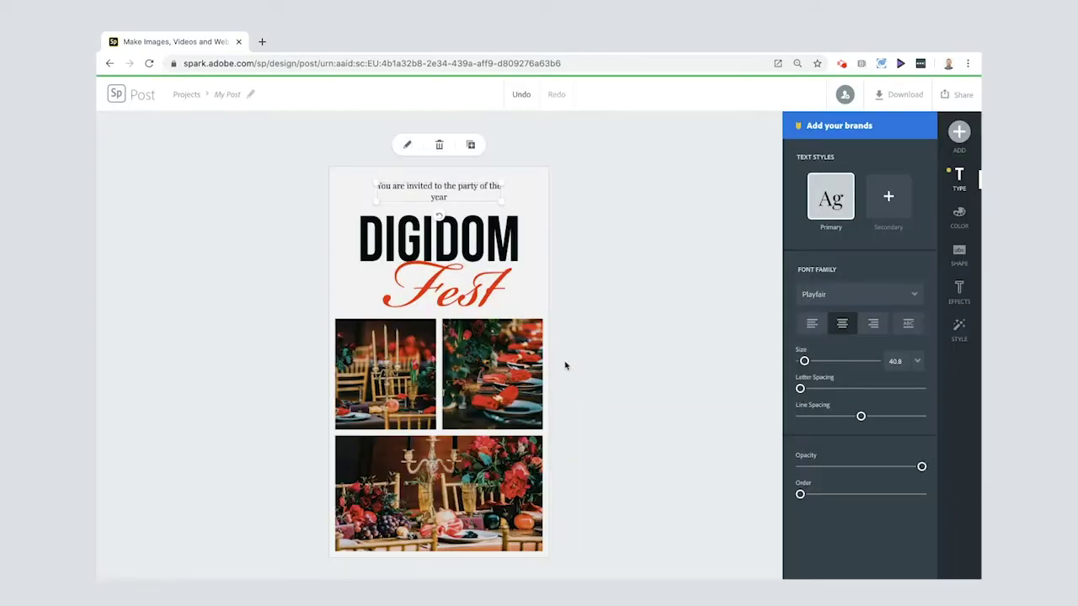
Restyle the invitation line as orange capitals on a full-width black band using the style suggestions, and resize it across the poster's upper edge.
{"action": "left_click_drag", "start_coordinate": [502, 203], "coordinate": [480, 178]}
{"action": "left_click", "coordinate": [960, 329]}
{"action": "left_click_drag", "start_coordinate": [859, 305], "coordinate": [845, 367]}
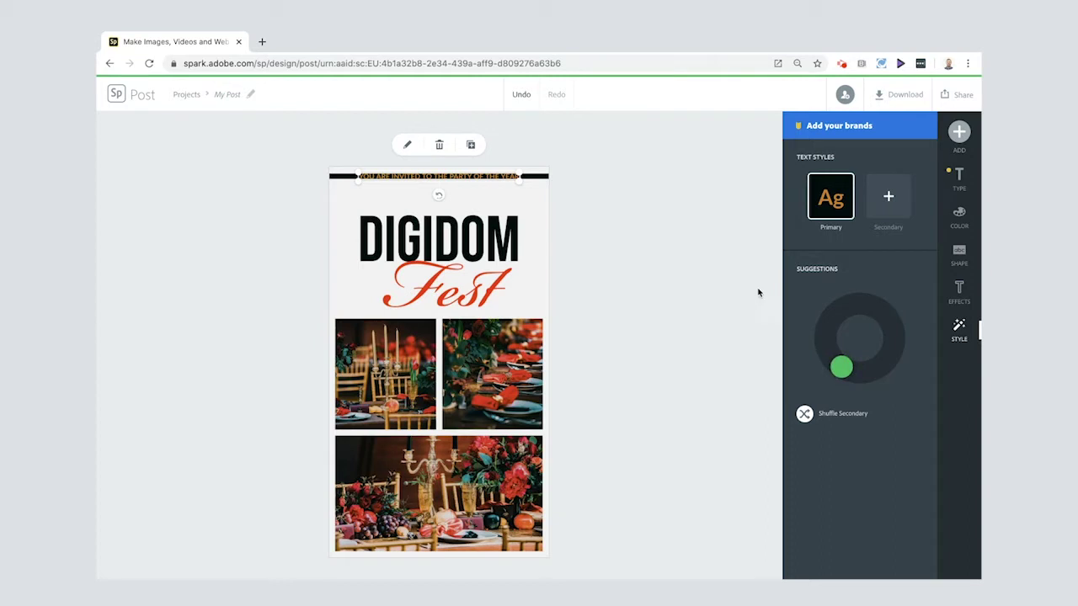
{"action": "left_click_drag", "start_coordinate": [521, 185], "coordinate": [486, 181]}
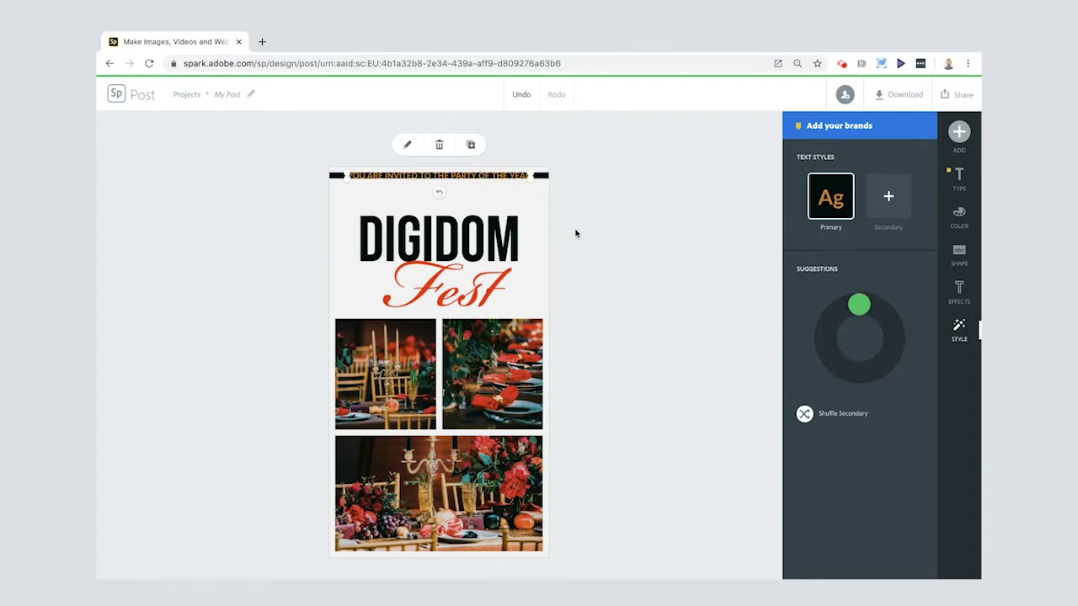
Recolour the invitation band with the suggested light blue and red pair, and change its text colour to white.
{"action": "left_click", "coordinate": [959, 215]}
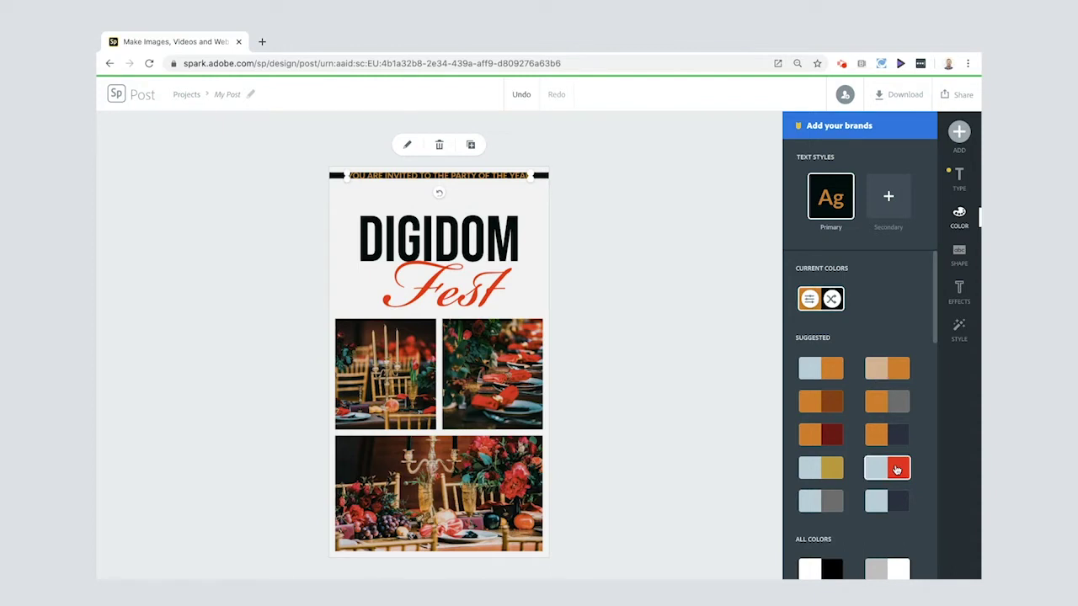
{"action": "left_click", "coordinate": [896, 470]}
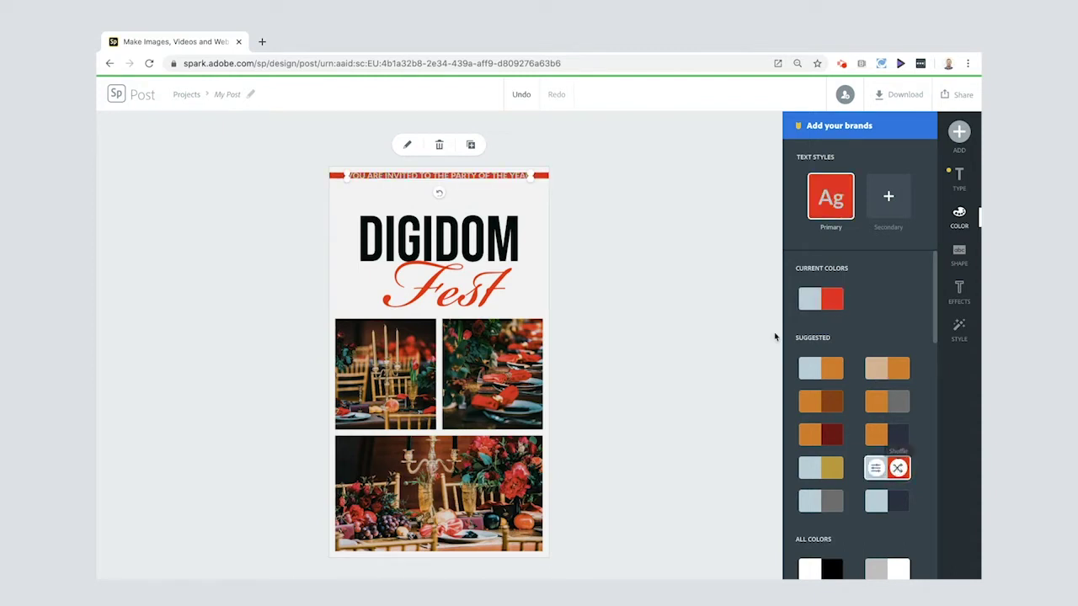
{"action": "left_click", "coordinate": [810, 300]}
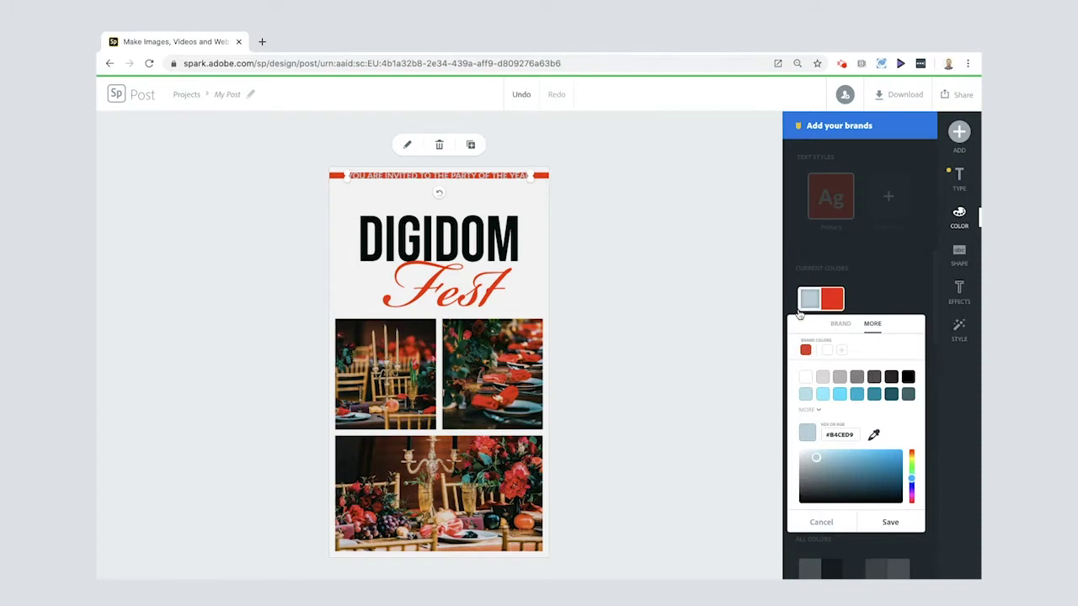
{"action": "left_click", "coordinate": [806, 378]}
{"action": "left_click", "coordinate": [884, 524]}
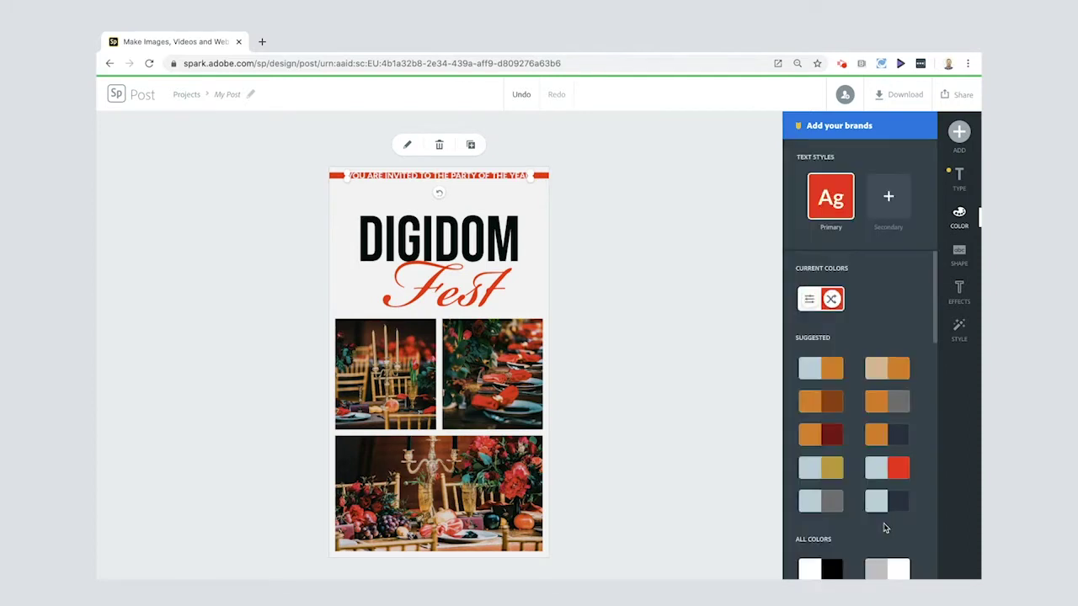
{"action": "left_click", "coordinate": [691, 258]}
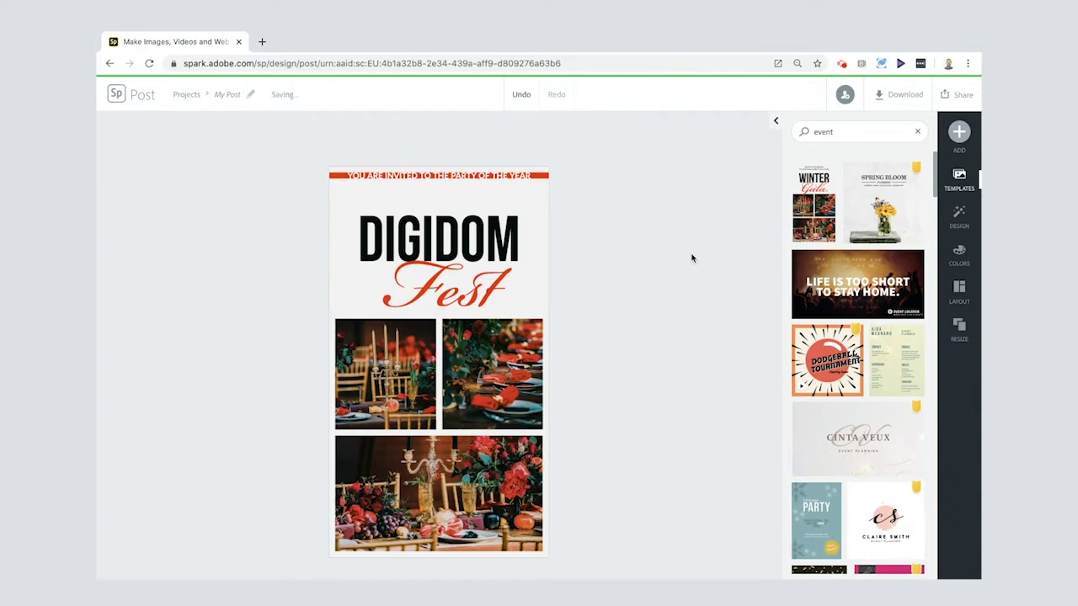
Add a new text "28|05|2021" and place it between the invitation band and the DigiDom title.
{"action": "left_click", "coordinate": [957, 131]}
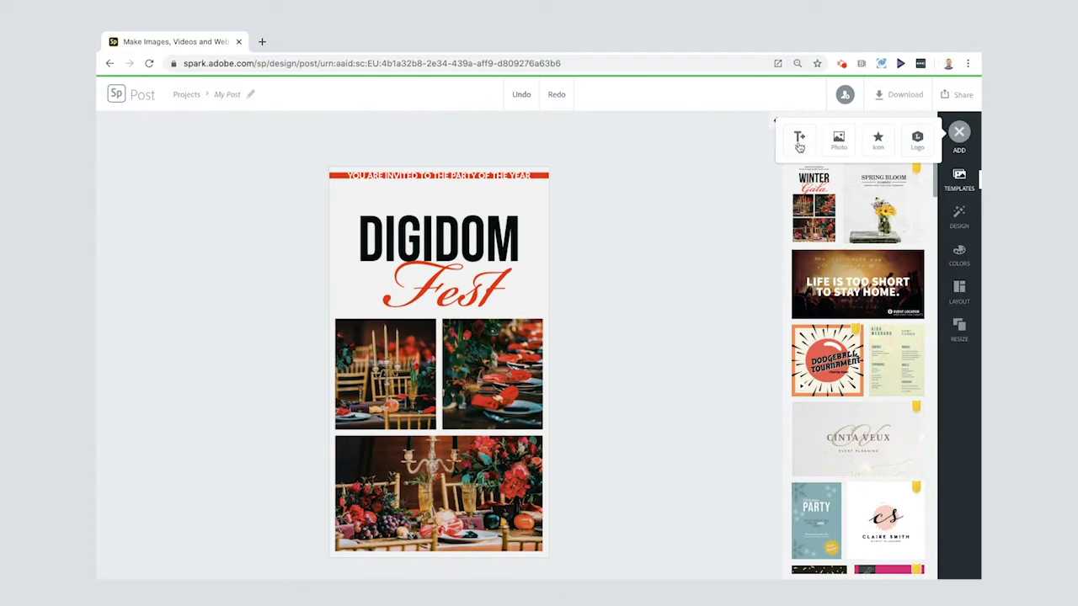
{"action": "left_click", "coordinate": [800, 142]}
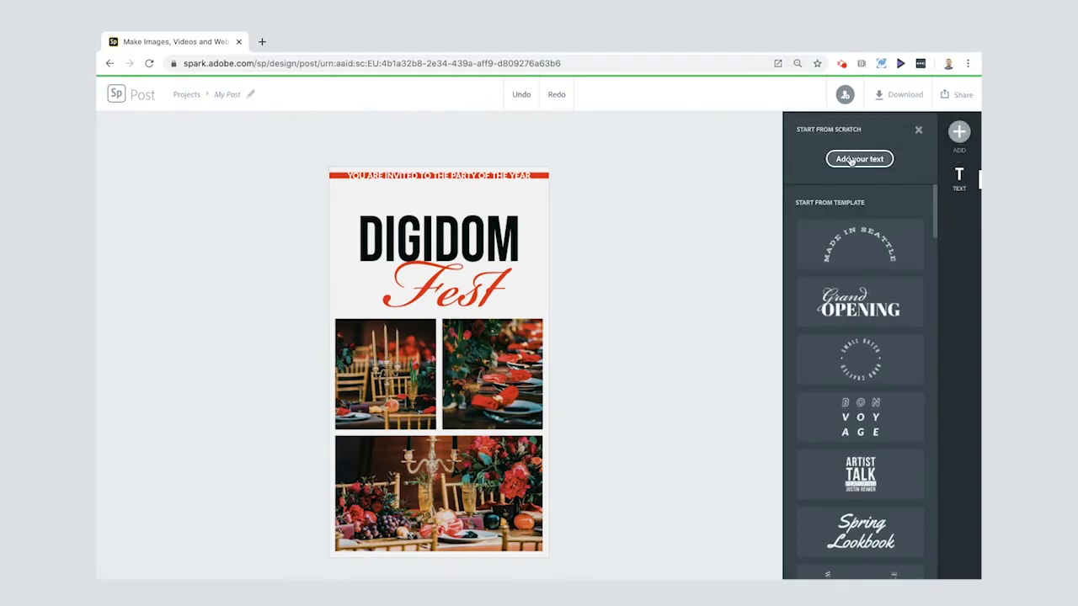
{"action": "left_click", "coordinate": [853, 159]}
{"action": "type", "text": "28"}
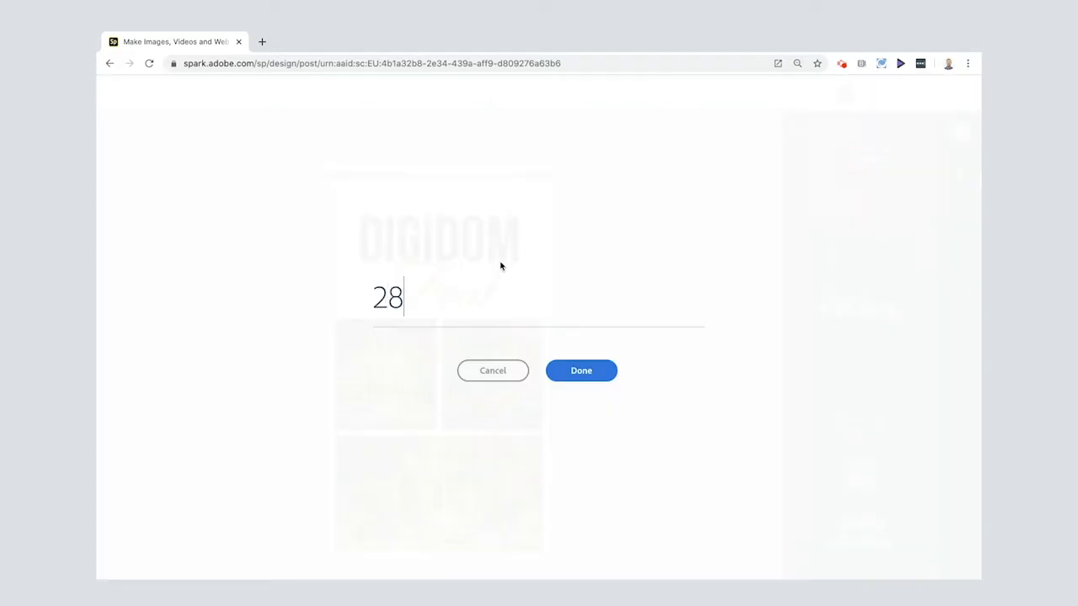
{"action": "type", "text": " 05|2021"}
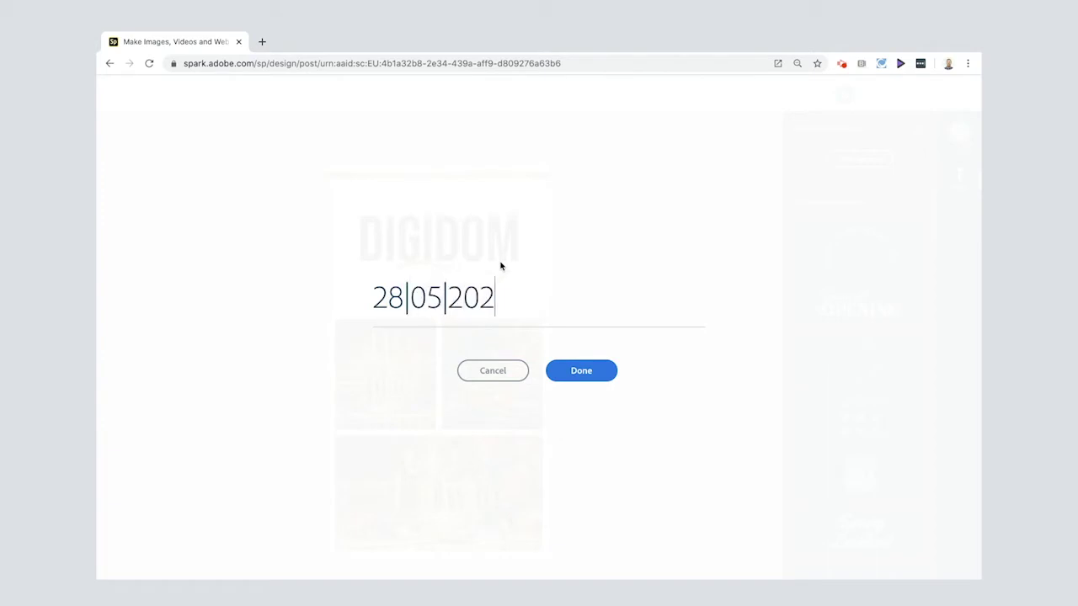
{"action": "left_click", "coordinate": [579, 370]}
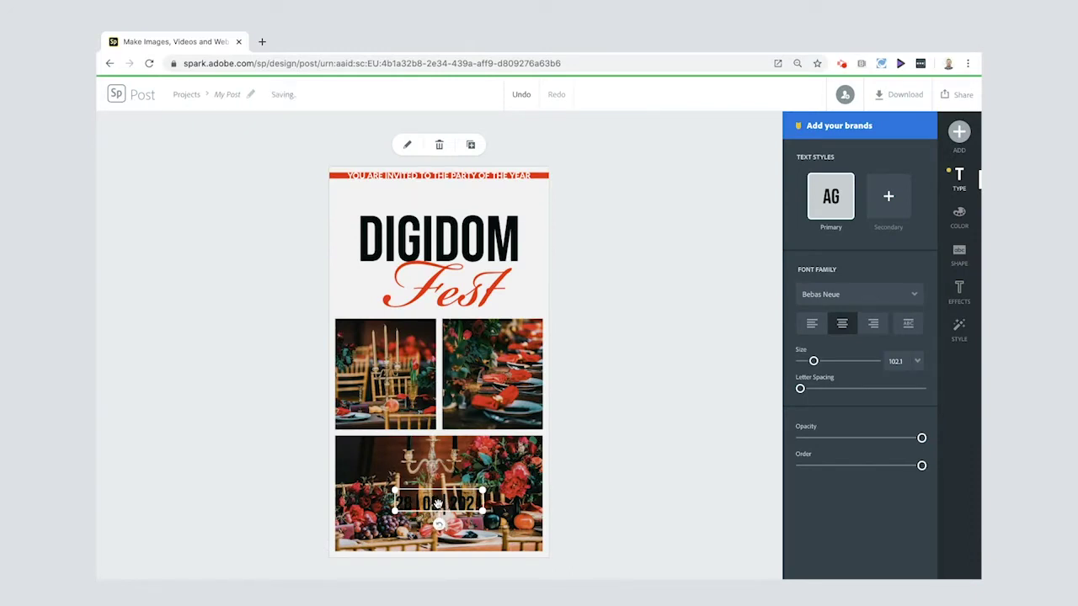
{"action": "left_click_drag", "start_coordinate": [437, 503], "coordinate": [437, 197]}
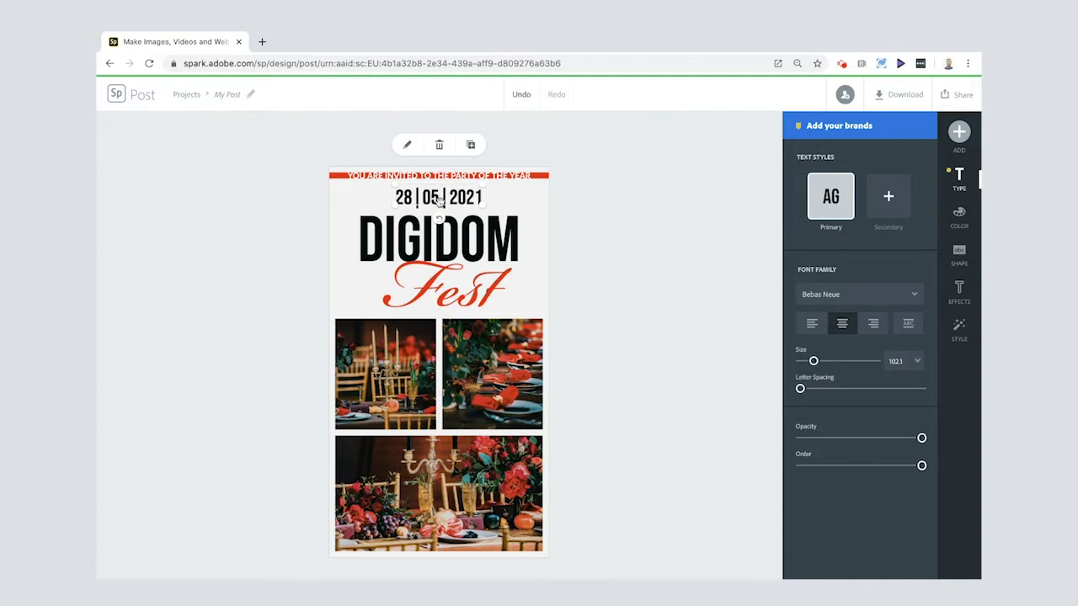
Recolour the "28|05|2021" date text with the red sampled from the invitation band.
{"action": "left_click", "coordinate": [958, 221]}
{"action": "scroll", "coordinate": [856, 493], "scroll_direction": "down", "scroll_amount": 2}
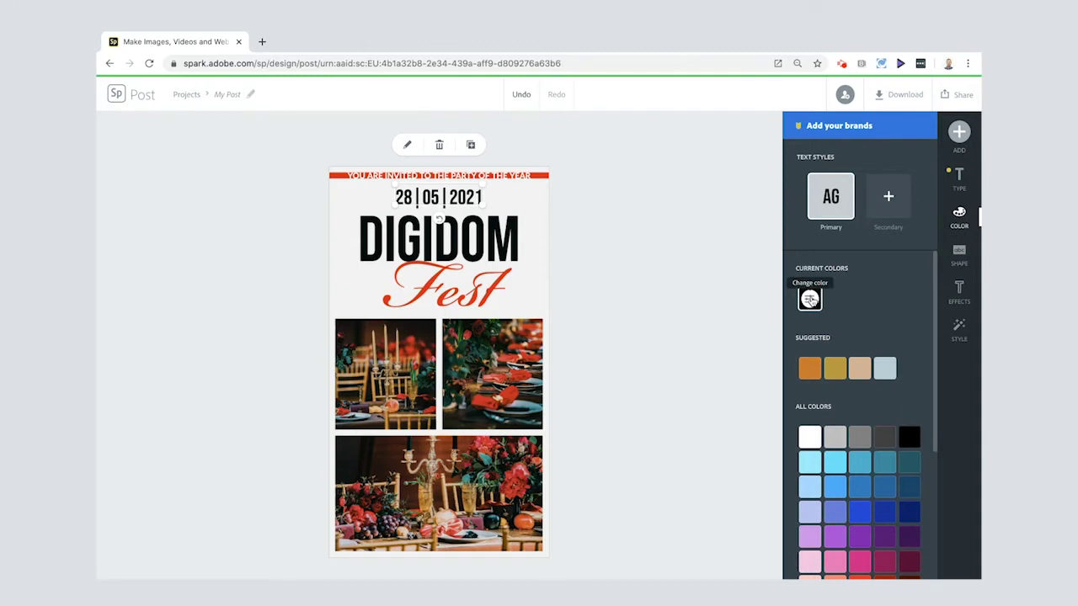
{"action": "left_click", "coordinate": [809, 299]}
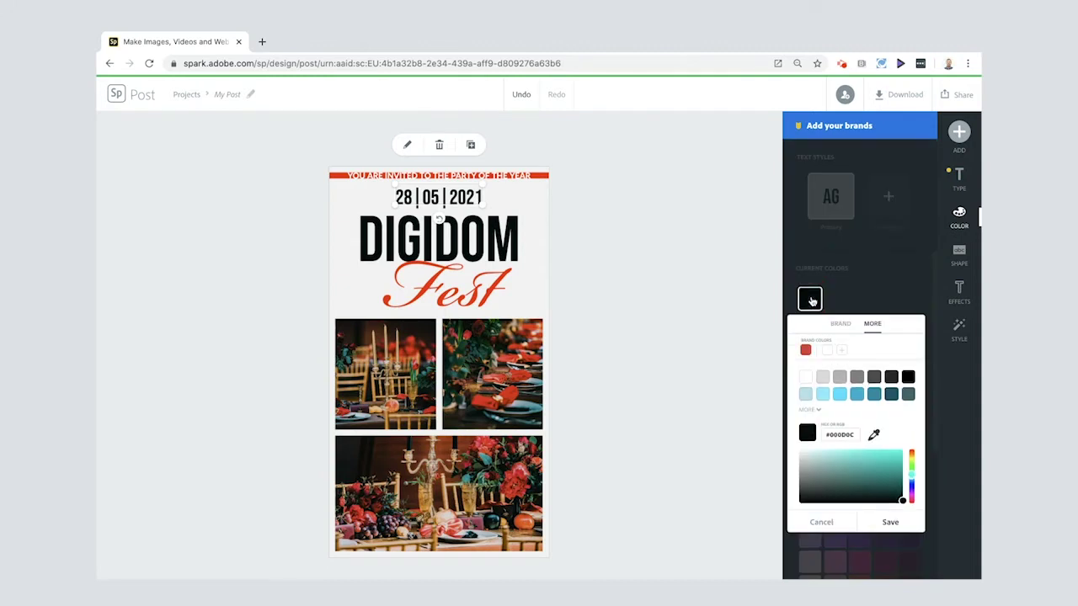
{"action": "left_click", "coordinate": [876, 438]}
{"action": "left_click", "coordinate": [539, 175]}
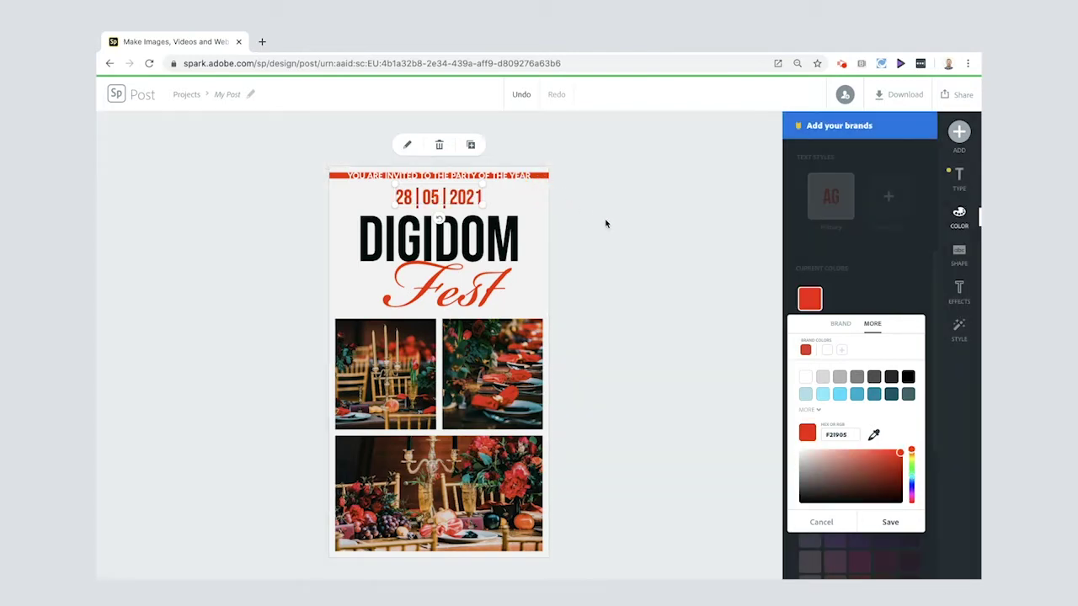
{"action": "left_click", "coordinate": [605, 223]}
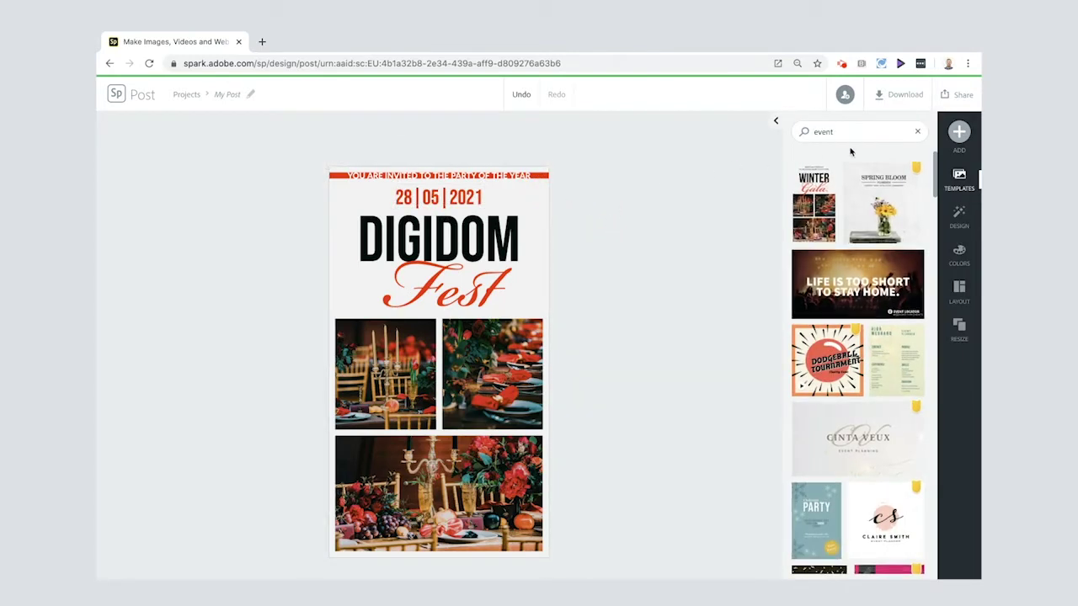
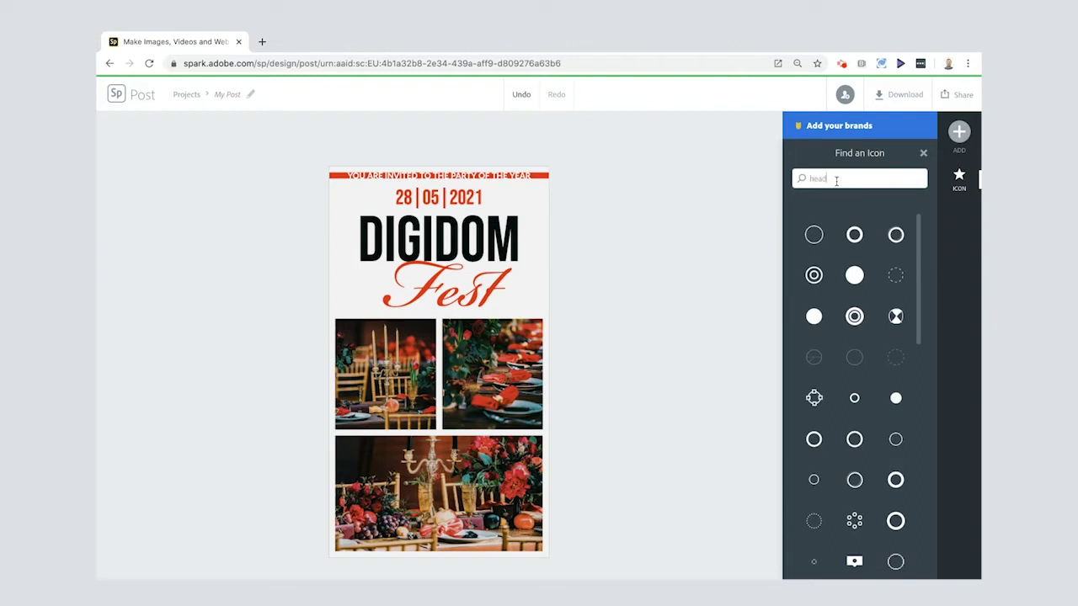
Add a headphones icon from a "headphones" search, shrink and tilt it, and place it over the lower part of the first D in DIGIDOM.
{"action": "type", "text": "phones"}
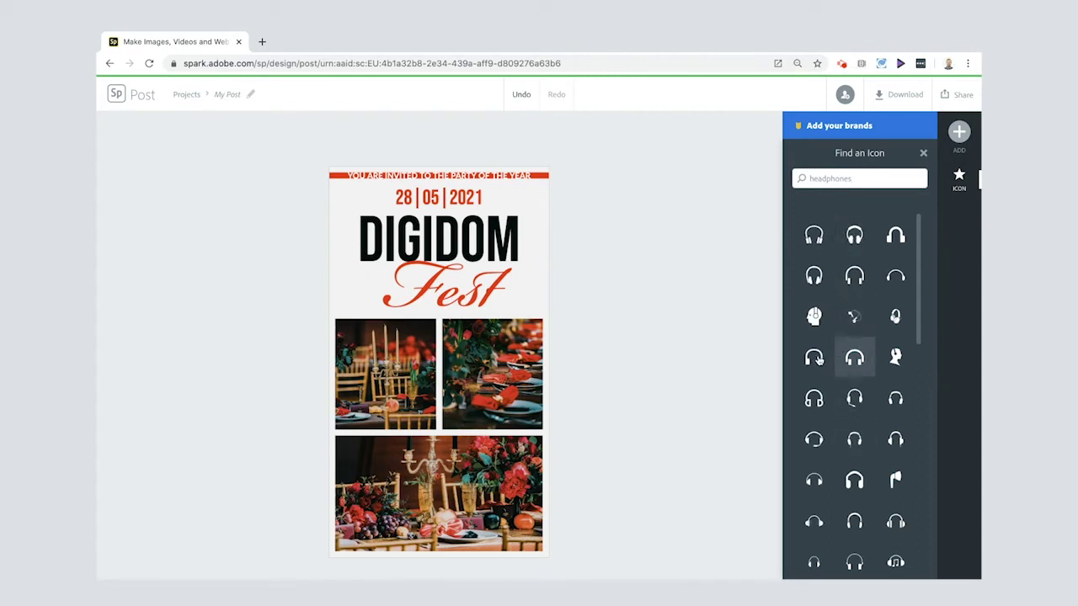
{"action": "left_click", "coordinate": [814, 360]}
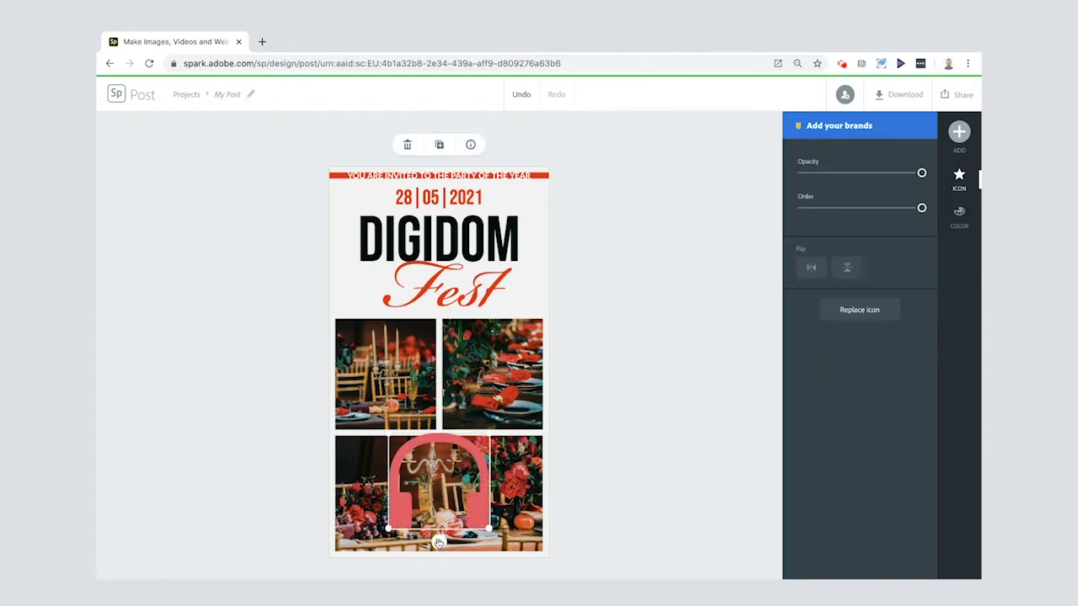
{"action": "left_click_drag", "start_coordinate": [466, 487], "coordinate": [418, 278]}
{"action": "left_click_drag", "start_coordinate": [393, 316], "coordinate": [385, 263]}
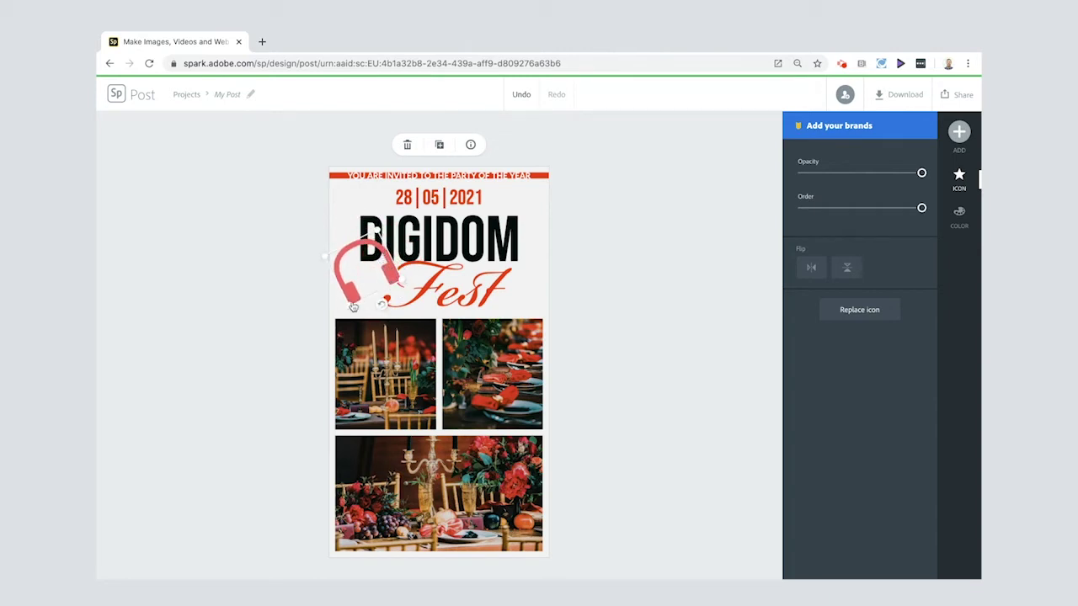
{"action": "mouse_move", "coordinate": [354, 307]}
{"action": "left_mouse_down"}
{"action": "mouse_move", "coordinate": [339, 313]}
{"action": "mouse_move", "coordinate": [354, 288]}
{"action": "left_mouse_up"}
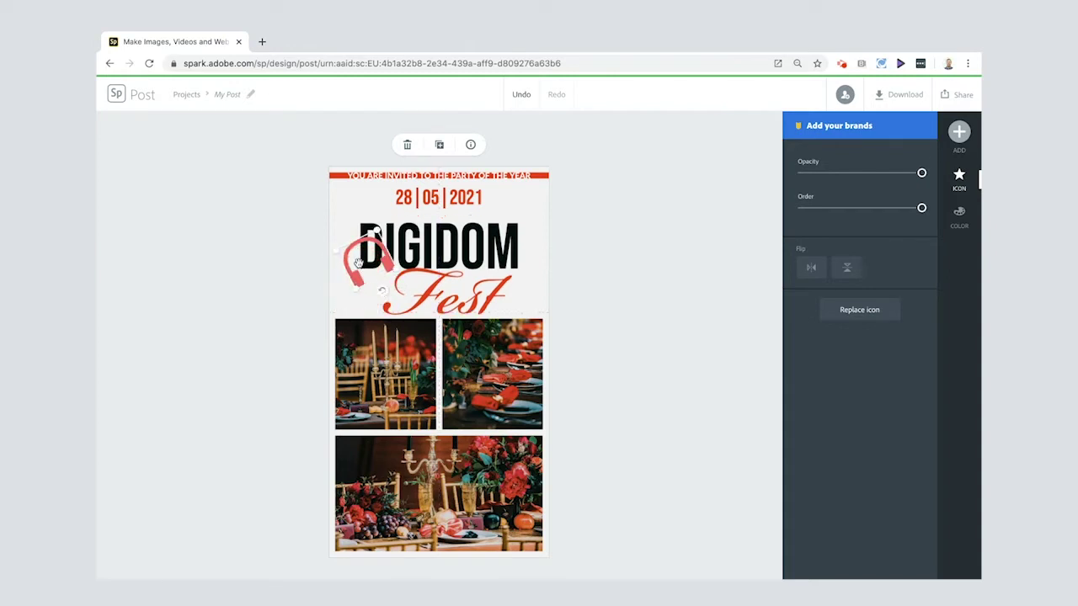
{"action": "key", "text": "ctrl+z"}
{"action": "mouse_move", "coordinate": [361, 288]}
{"action": "left_mouse_down"}
{"action": "mouse_move", "coordinate": [352, 272]}
{"action": "mouse_move", "coordinate": [355, 285]}
{"action": "left_mouse_up"}
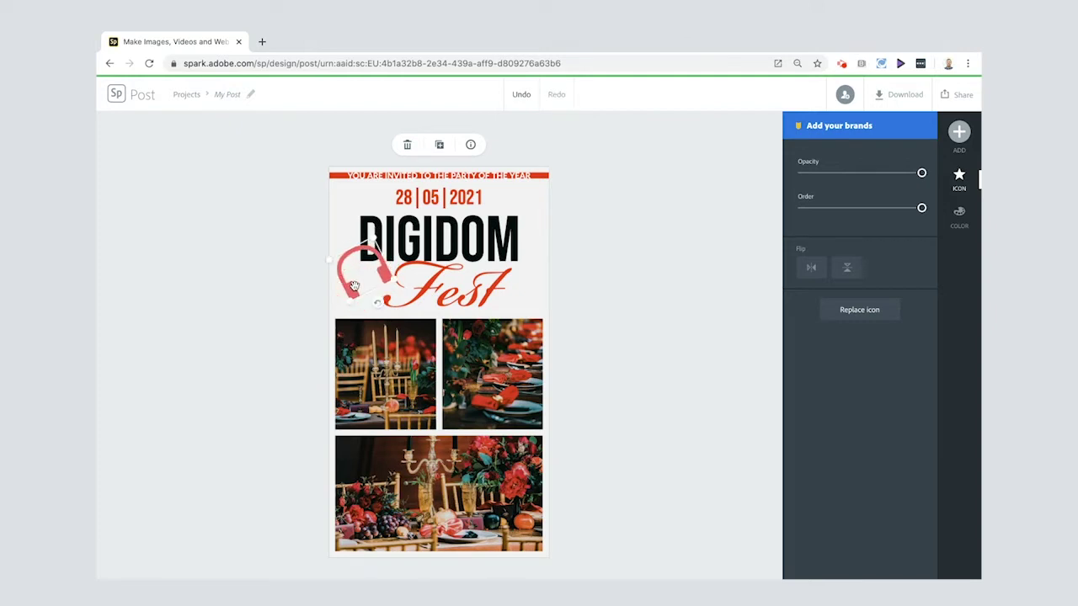
Try the suggested orange on the headphones icon, then recolour it golden yellow.
{"action": "left_click", "coordinate": [957, 217]}
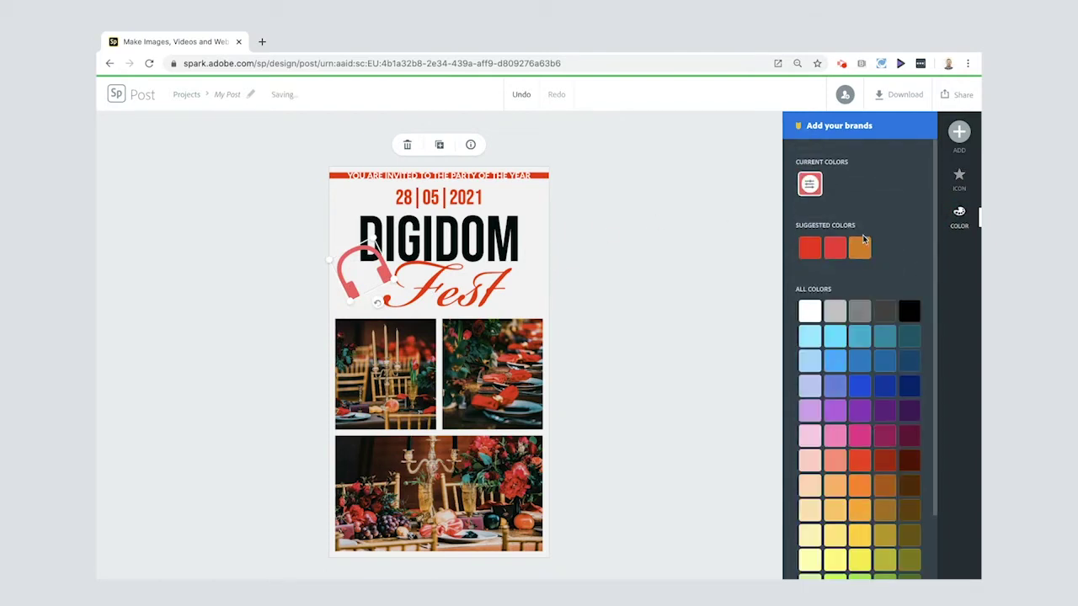
{"action": "left_click", "coordinate": [860, 248]}
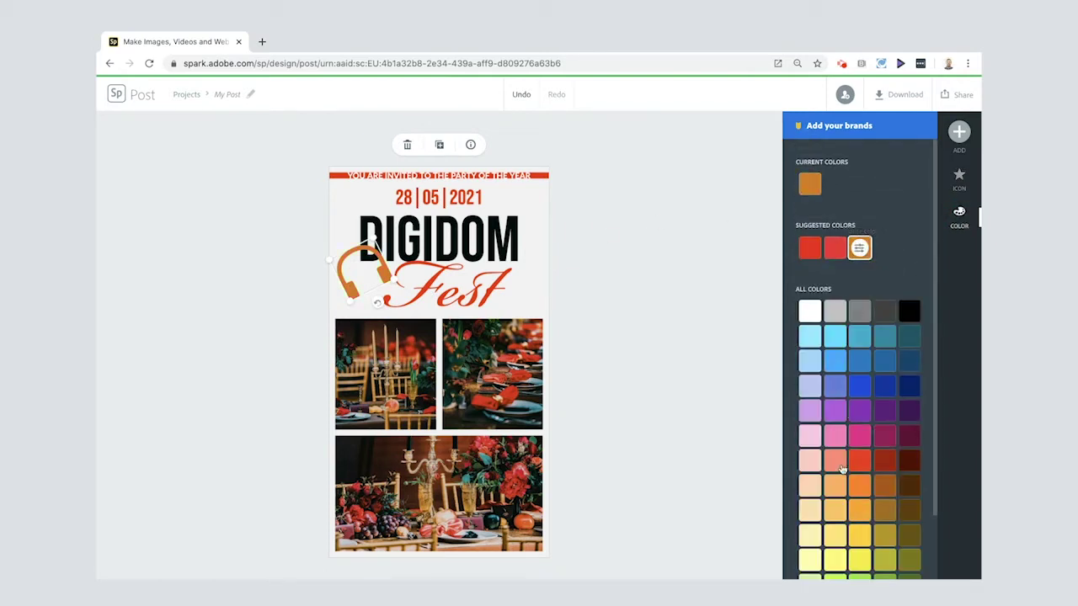
{"action": "left_click", "coordinate": [860, 536]}
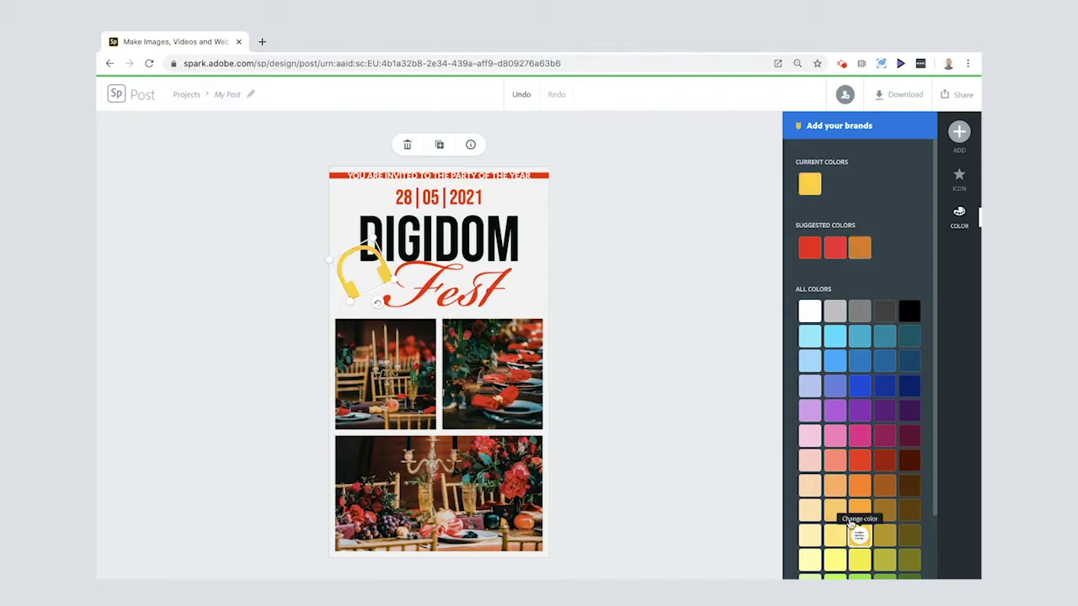
{"action": "left_click", "coordinate": [715, 269]}
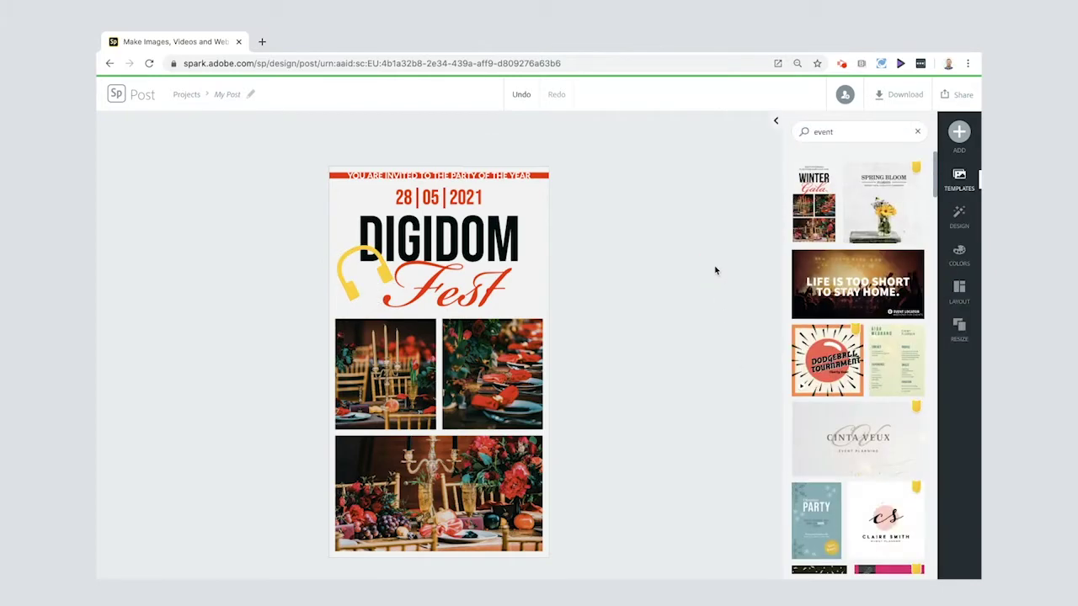
Nudge the yellow headphones icon slightly away from the "Fest" lettering towards the poster's left edge.
{"action": "left_click", "coordinate": [368, 271]}
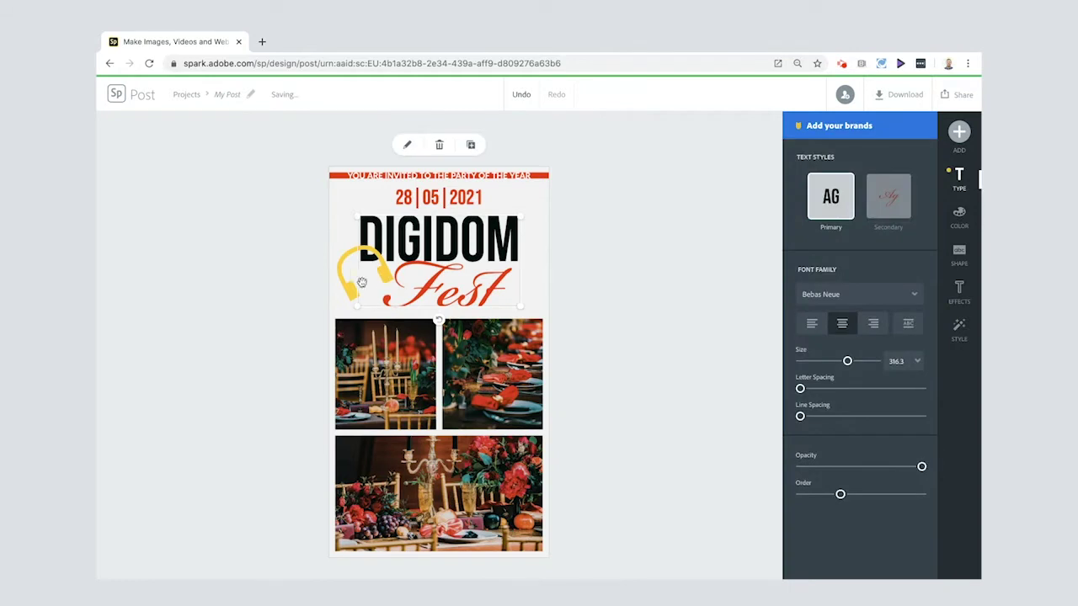
{"action": "left_click", "coordinate": [383, 274]}
{"action": "left_click_drag", "start_coordinate": [390, 278], "coordinate": [388, 283]}
{"action": "left_click", "coordinate": [616, 251]}
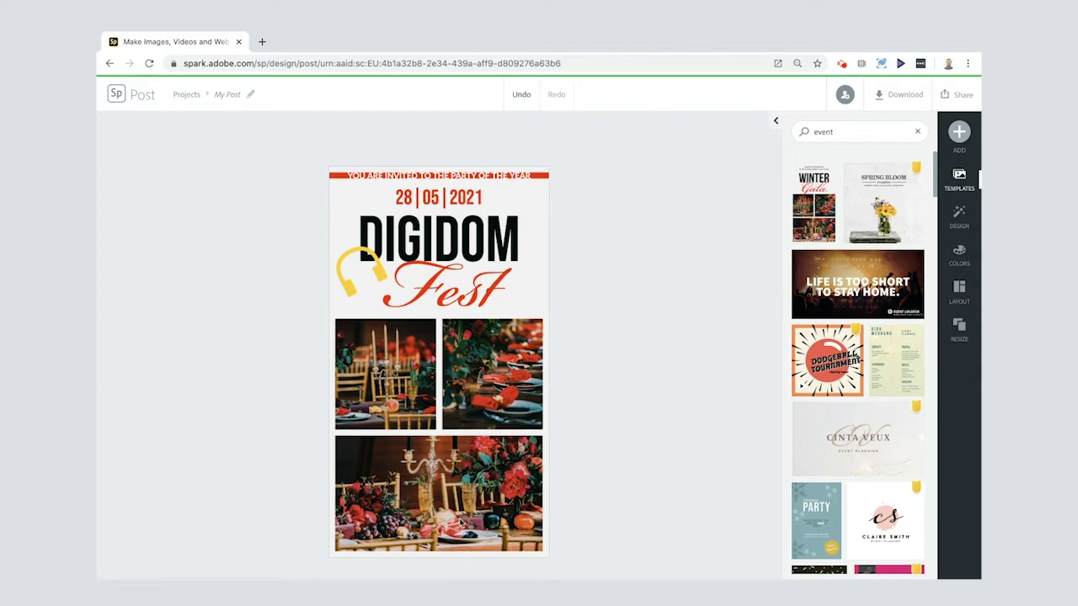
Search the free photos for "skateboard" and replace the poster's upper-left photo with the Unsplash close-up of a skateboard on a ledge.
{"action": "left_click", "coordinate": [394, 392]}
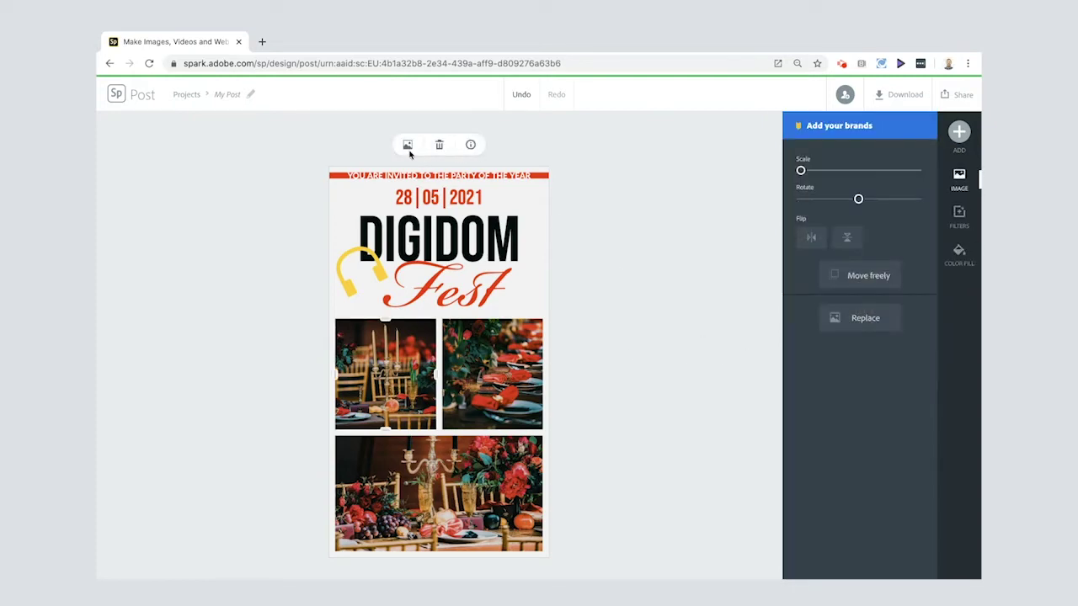
{"action": "left_click", "coordinate": [864, 319]}
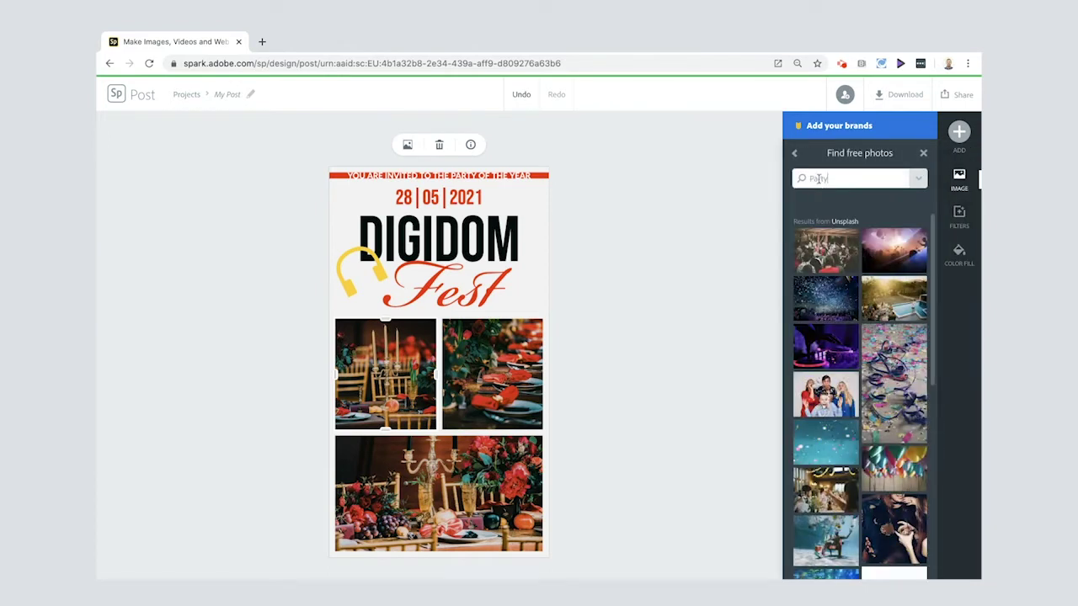
{"action": "double_click", "coordinate": [819, 179]}
{"action": "type", "text": "kateboard"}
{"action": "key", "text": "Return"}
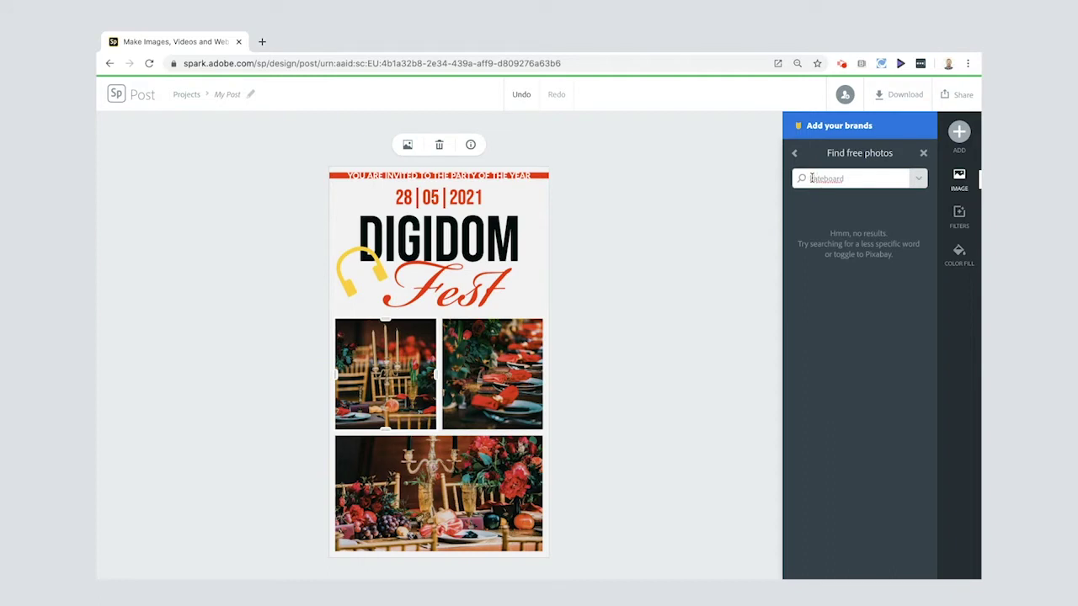
{"action": "type", "text": "s"}
{"action": "key", "text": "Return"}
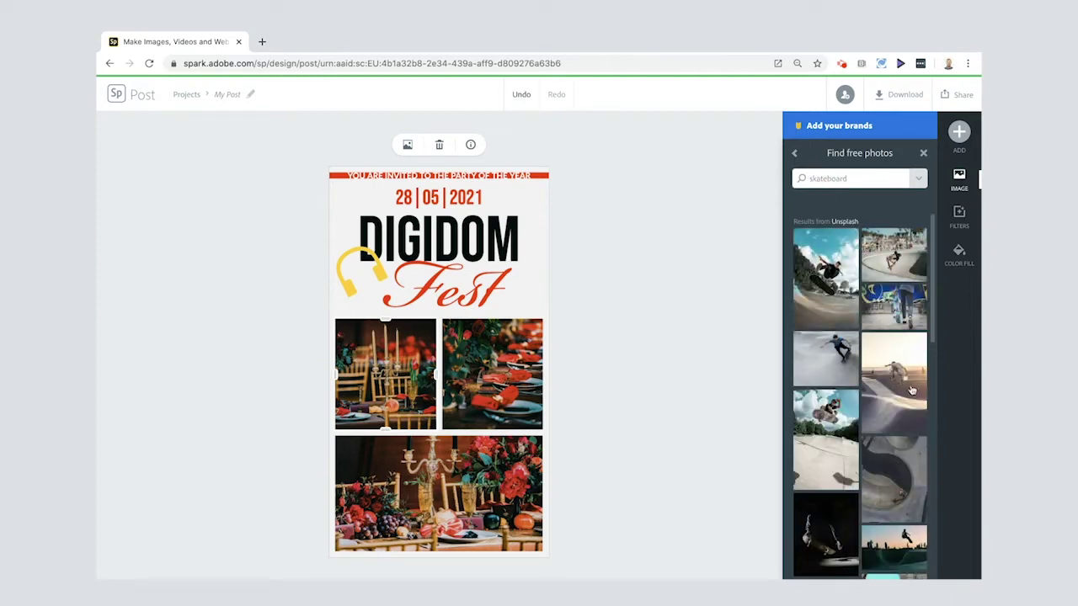
{"action": "scroll", "coordinate": [911, 389], "scroll_direction": "down", "scroll_amount": 3}
{"action": "scroll", "coordinate": [912, 389], "scroll_direction": "down", "scroll_amount": 3}
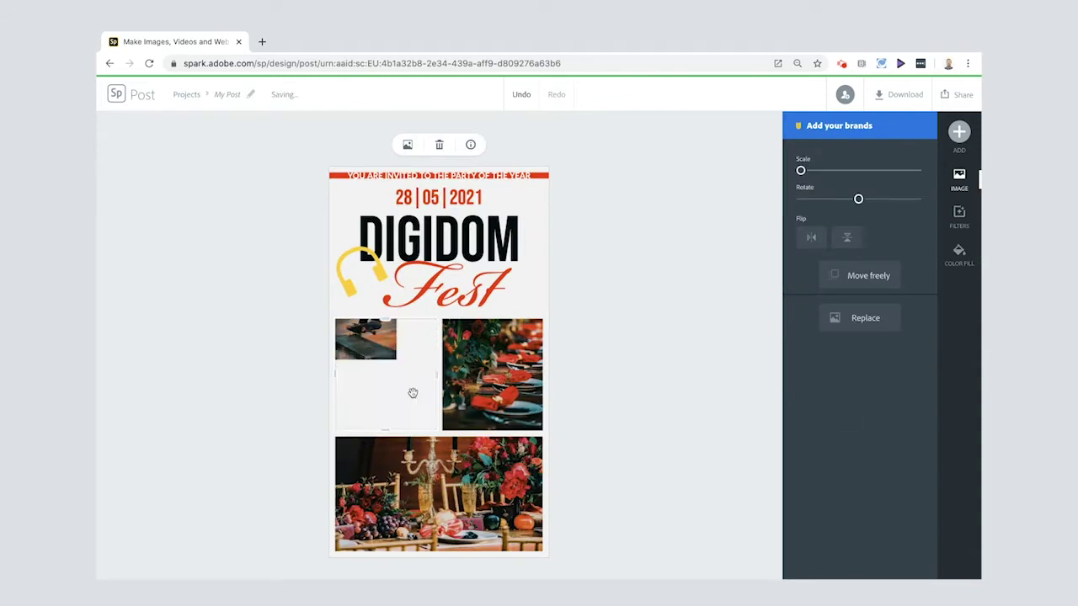
Replace the upper-left photo with Pixabay's shot of a skateboarder jumping over pink smoke, enlarged and shifted to frame the legs and smoke.
{"action": "left_click", "coordinate": [834, 328]}
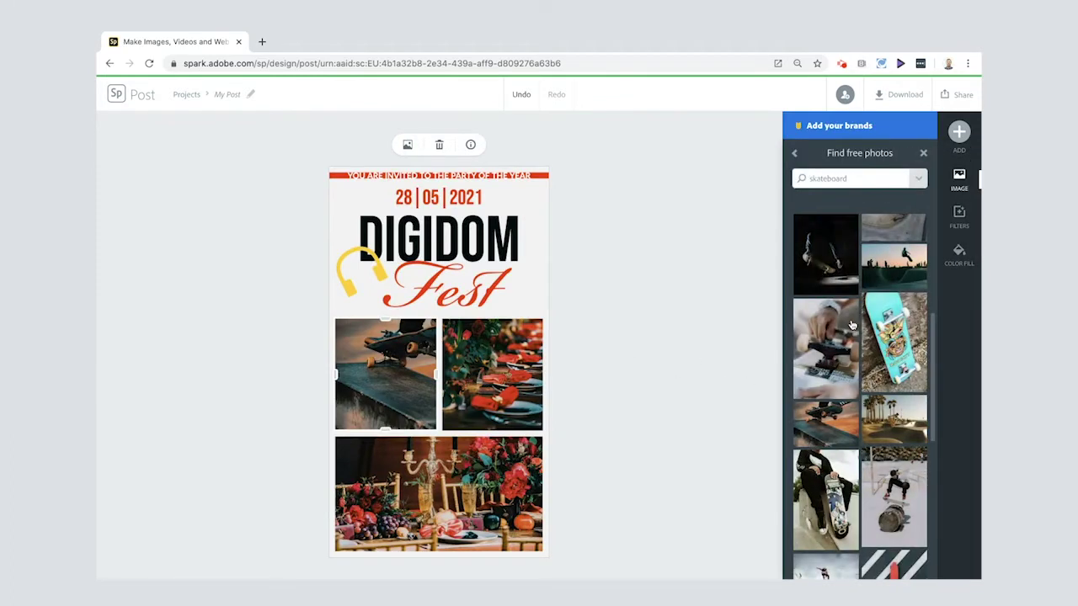
{"action": "left_click", "coordinate": [916, 179]}
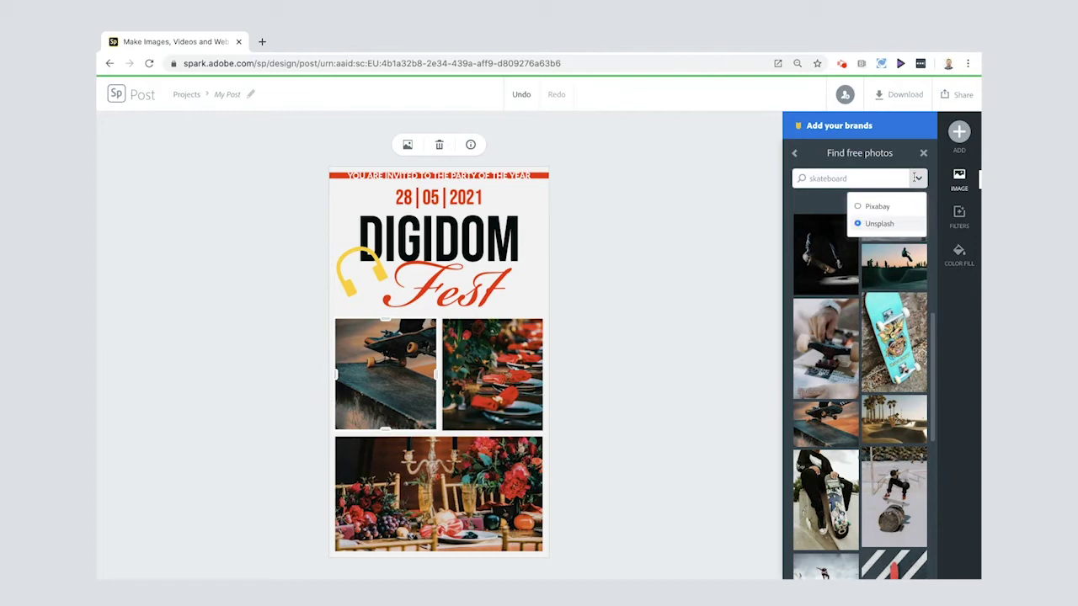
{"action": "left_click", "coordinate": [876, 207]}
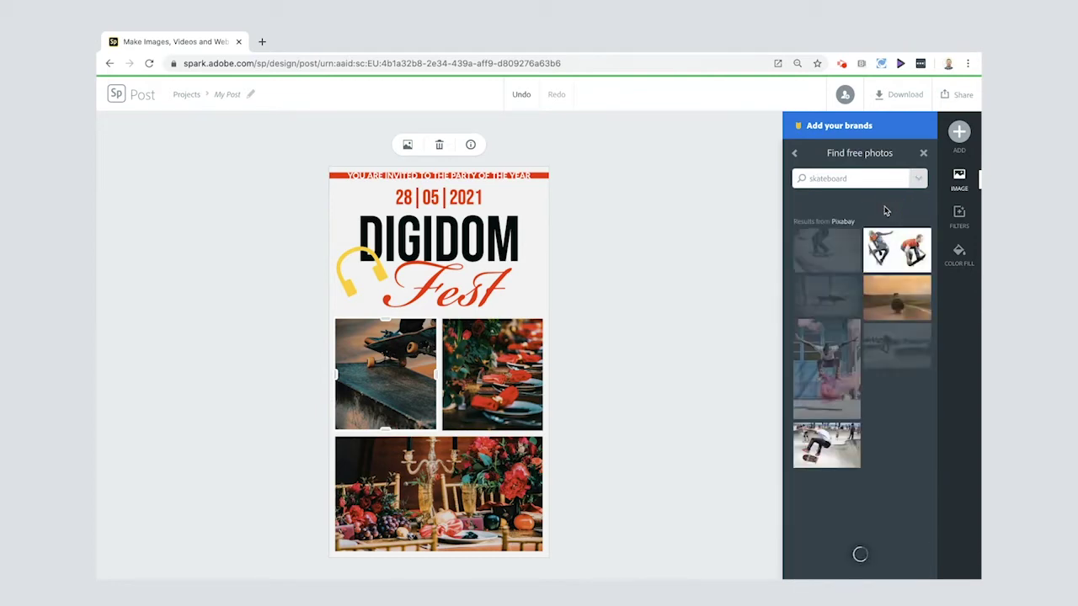
{"action": "scroll", "coordinate": [910, 402], "scroll_direction": "down", "scroll_amount": 2}
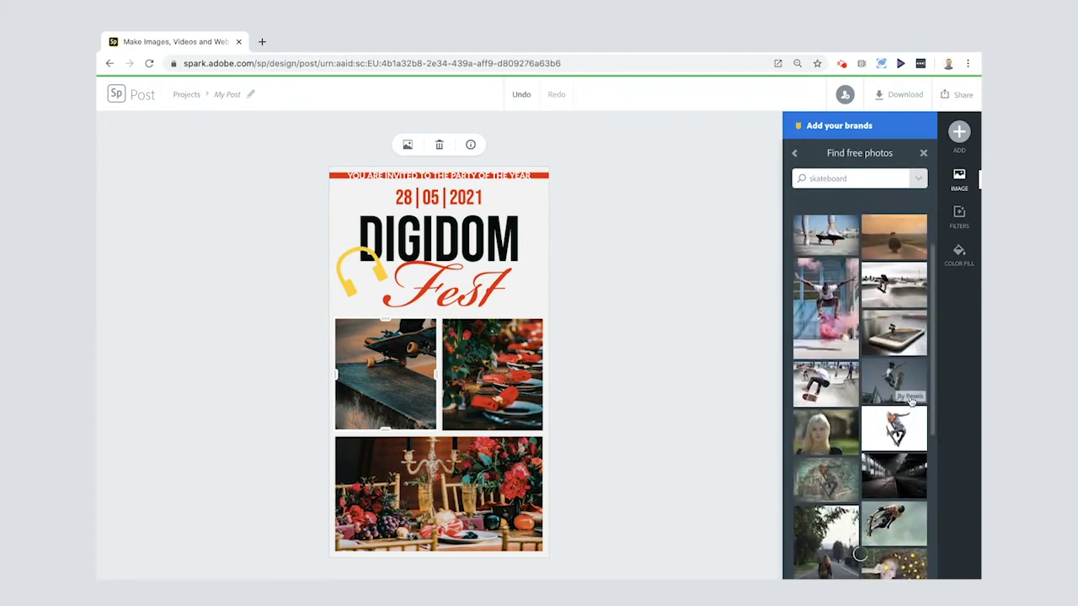
{"action": "scroll", "coordinate": [910, 403], "scroll_direction": "down", "scroll_amount": 3}
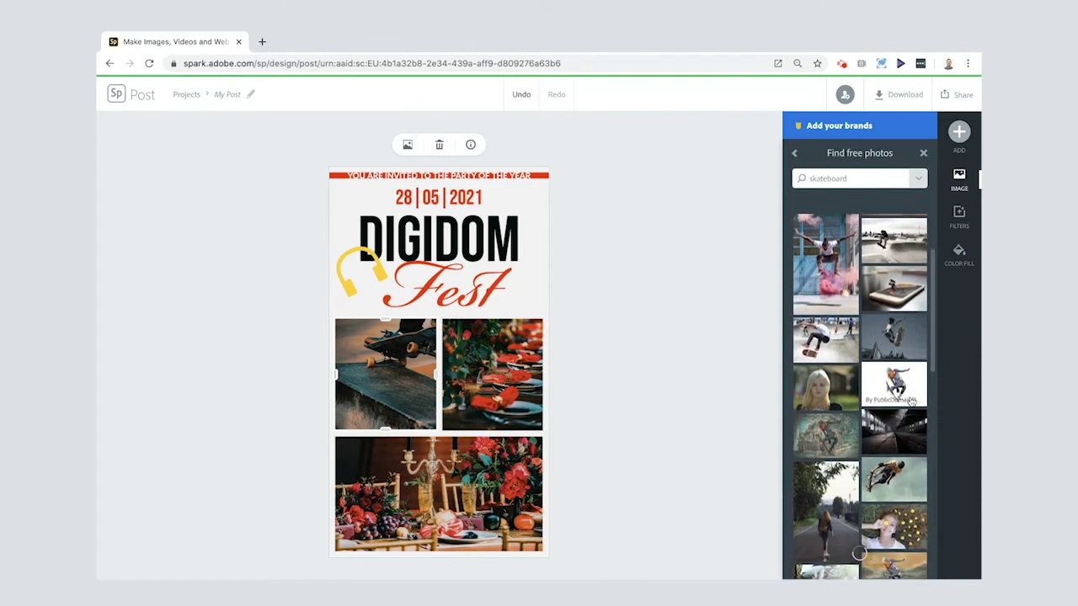
{"action": "scroll", "coordinate": [842, 320], "scroll_direction": "up", "scroll_amount": 3}
{"action": "left_click", "coordinate": [838, 311]}
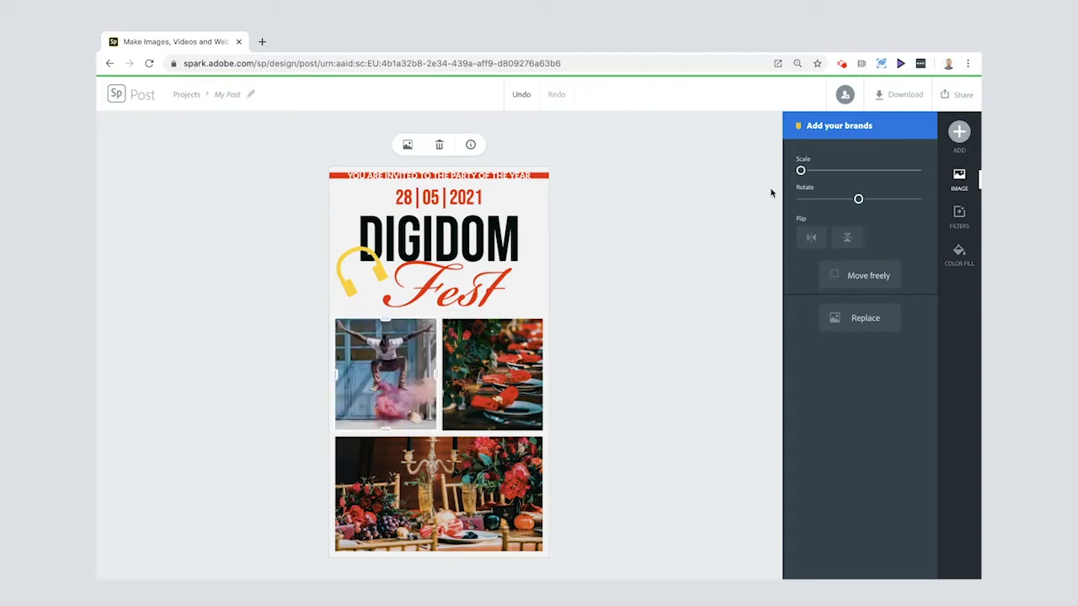
{"action": "left_click_drag", "start_coordinate": [800, 174], "coordinate": [806, 174]}
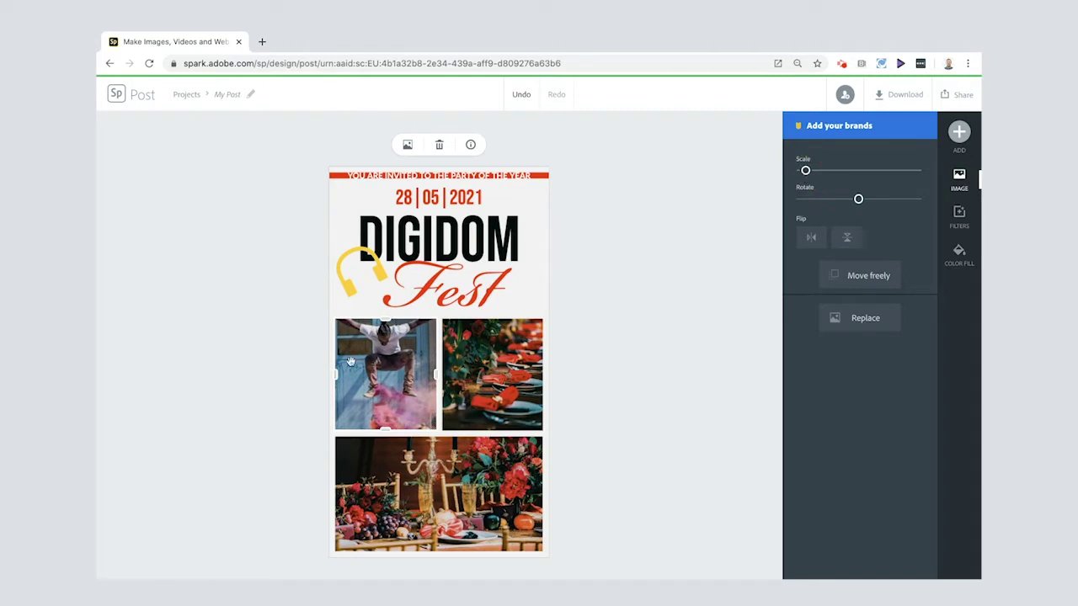
{"action": "left_click_drag", "start_coordinate": [376, 381], "coordinate": [410, 363]}
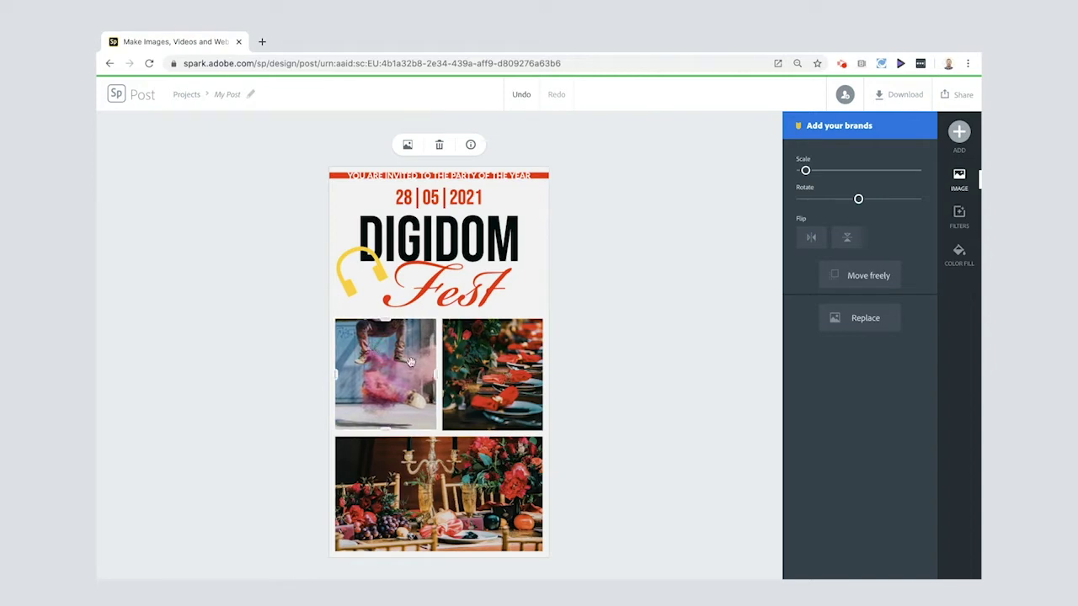
Replace the poster's upper-right photo with the woman holding two water pistols, found by searching for "water pistol".
{"action": "left_click", "coordinate": [494, 381]}
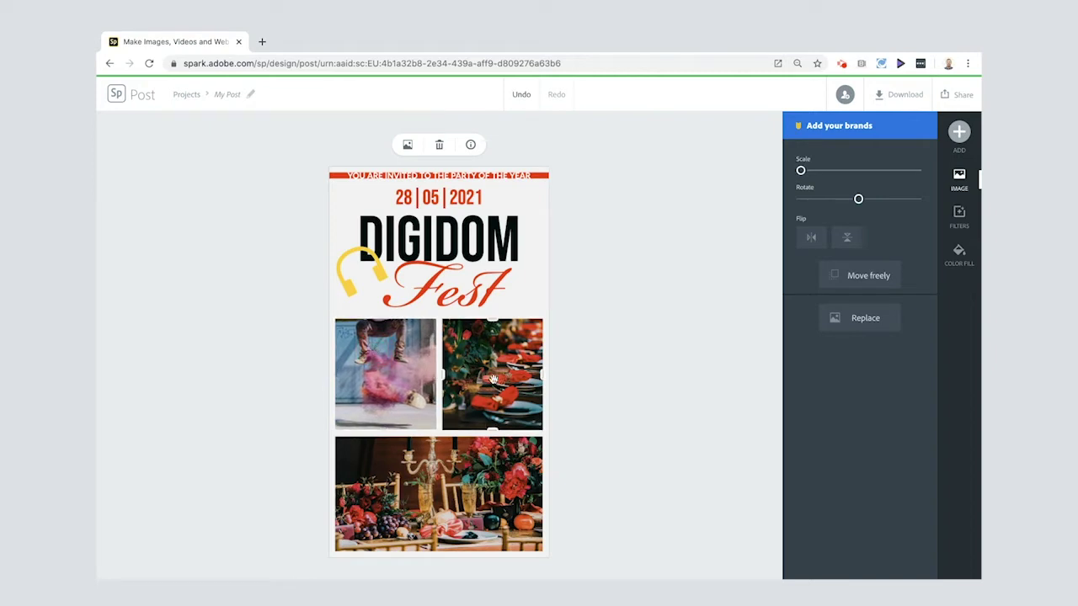
{"action": "left_click", "coordinate": [859, 318]}
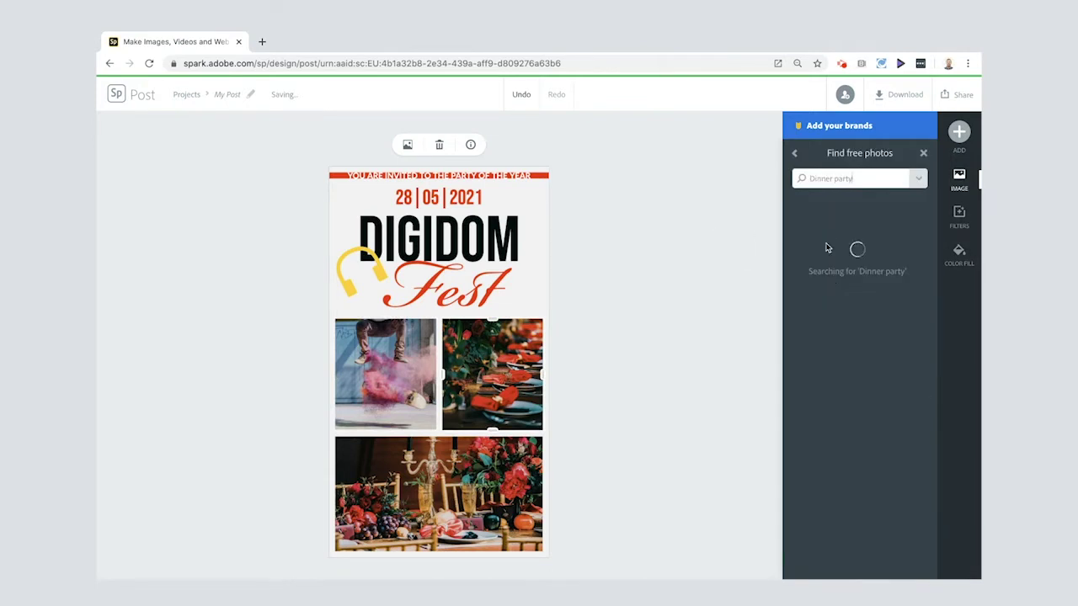
{"action": "left_click", "coordinate": [832, 180]}
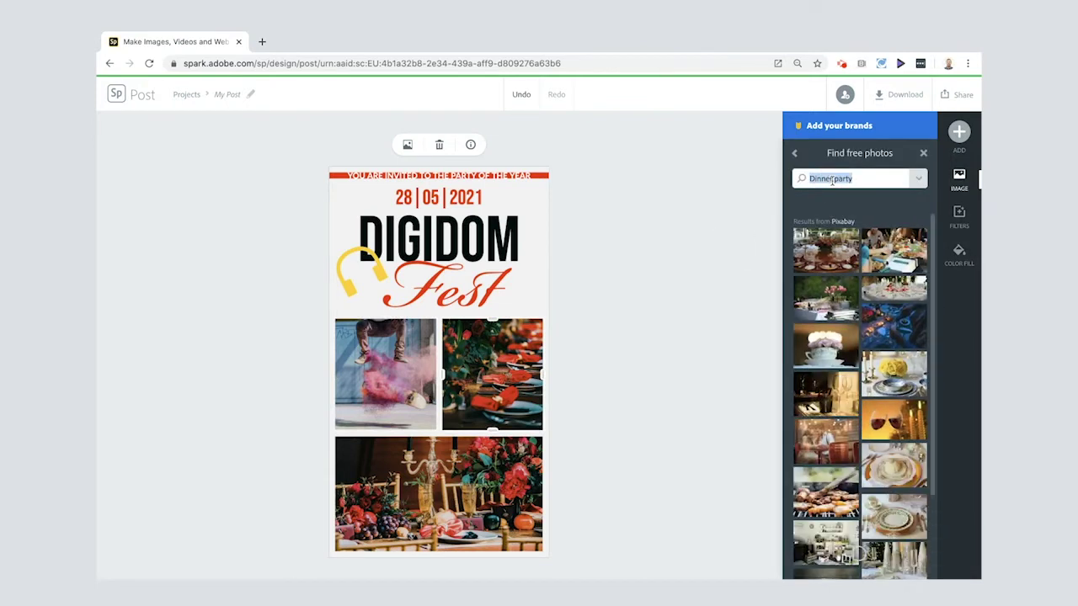
{"action": "type", "text": "water"}
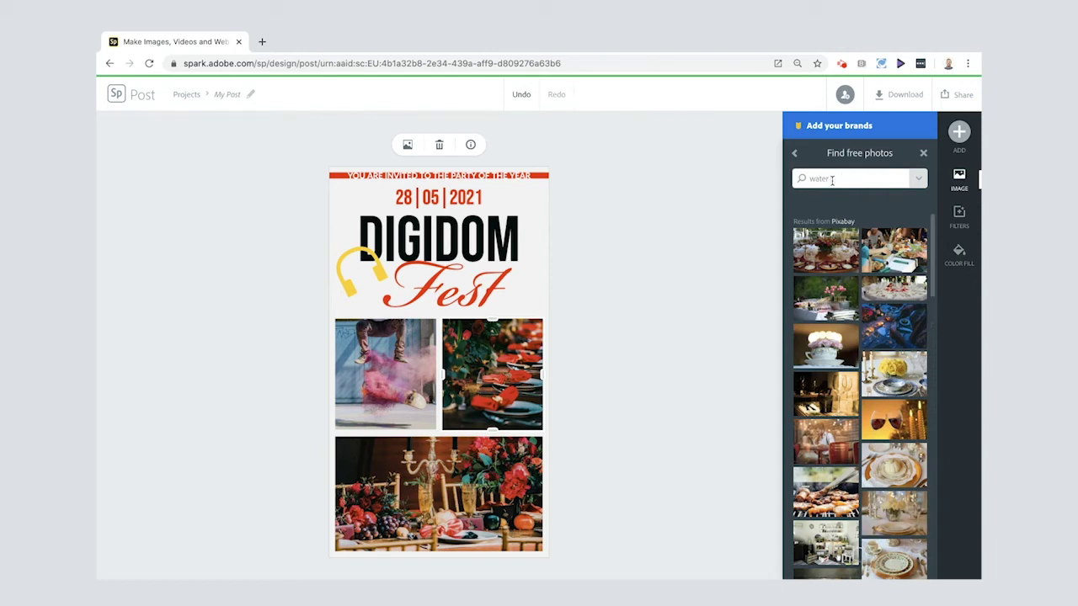
{"action": "type", "text": " pistol"}
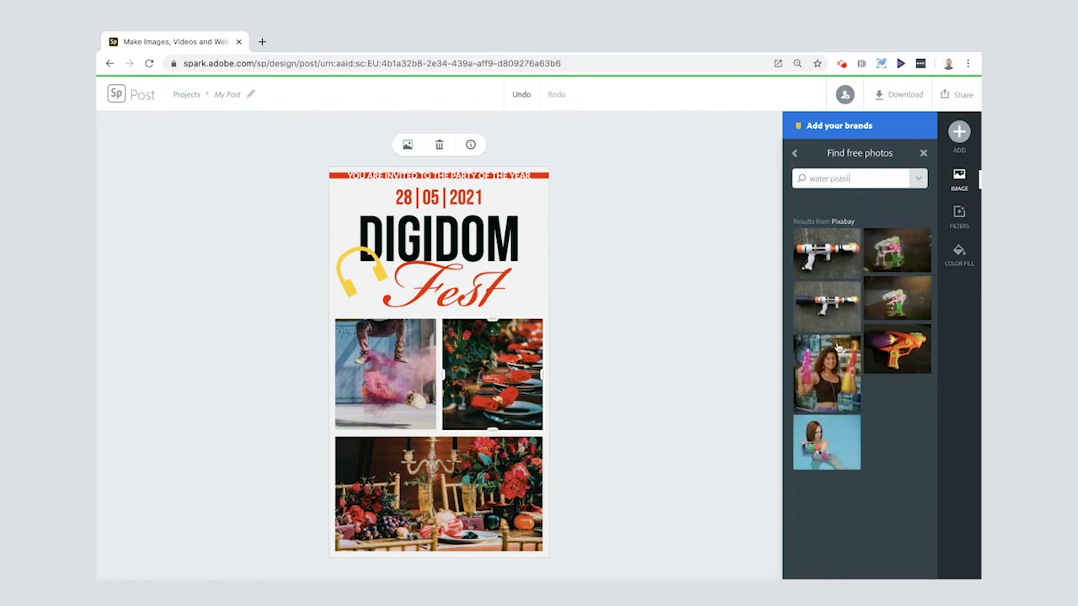
{"action": "left_click", "coordinate": [839, 358]}
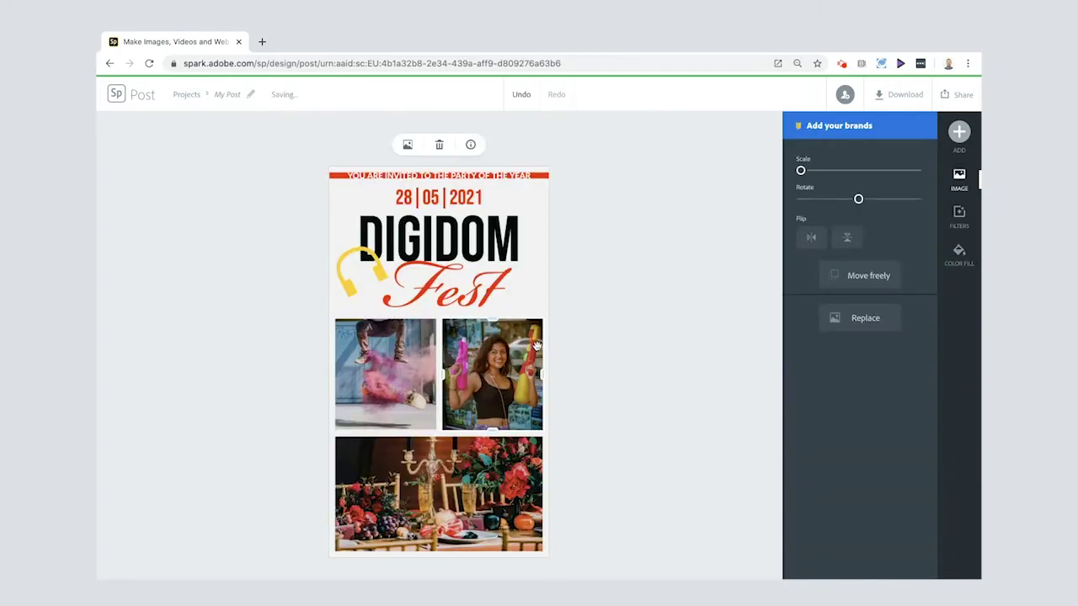
Enlarge the upper-right photo slightly and shift it so the woman and the pink water pistol fill the frame.
{"action": "left_click_drag", "start_coordinate": [504, 383], "coordinate": [509, 346]}
{"action": "left_click_drag", "start_coordinate": [801, 172], "coordinate": [805, 171]}
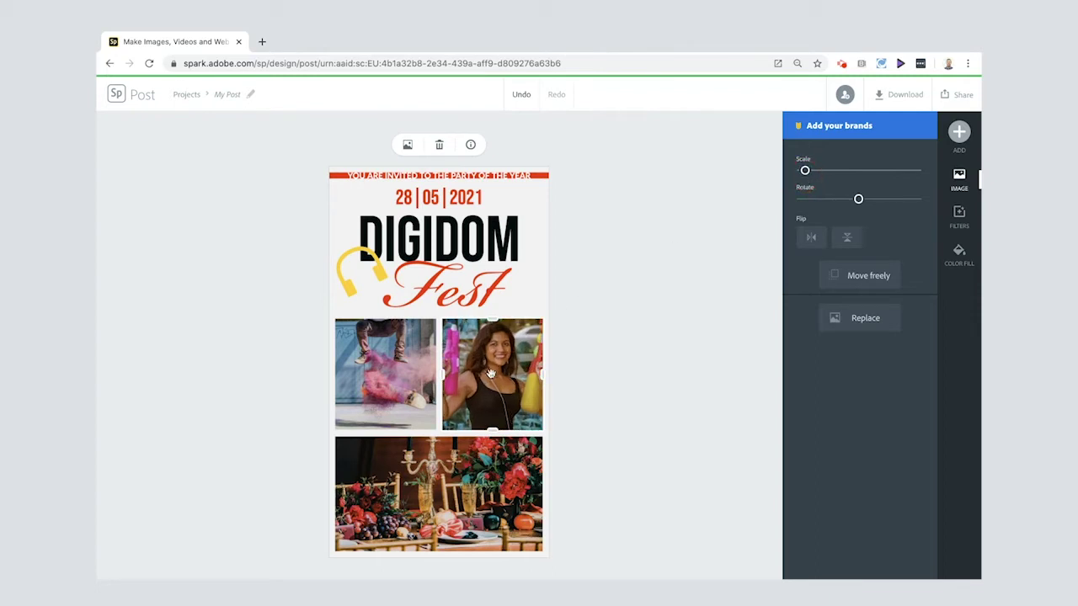
{"action": "left_click_drag", "start_coordinate": [487, 375], "coordinate": [513, 378]}
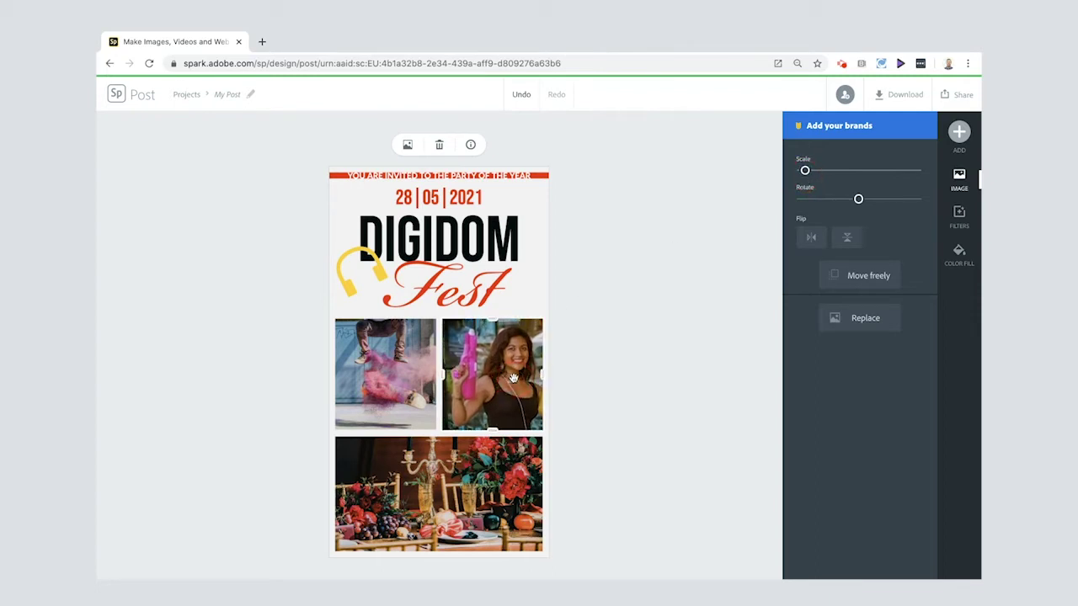
Search the free photos for "breakdancer" on Unsplash and replace the poster's bottom photo with the dancer on the blue floor.
{"action": "left_click", "coordinate": [443, 519]}
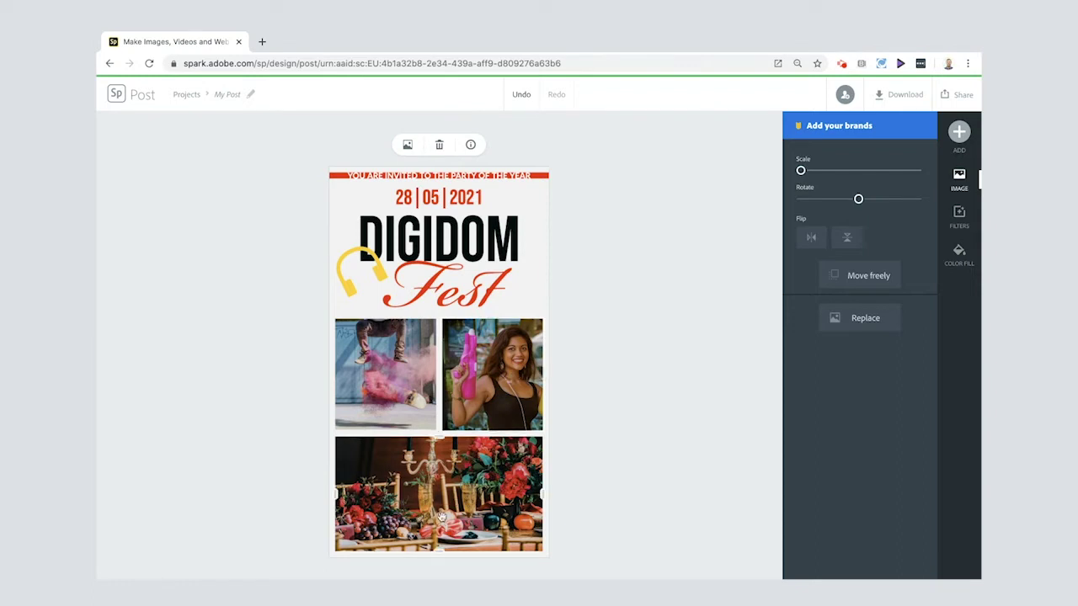
{"action": "left_click", "coordinate": [857, 319]}
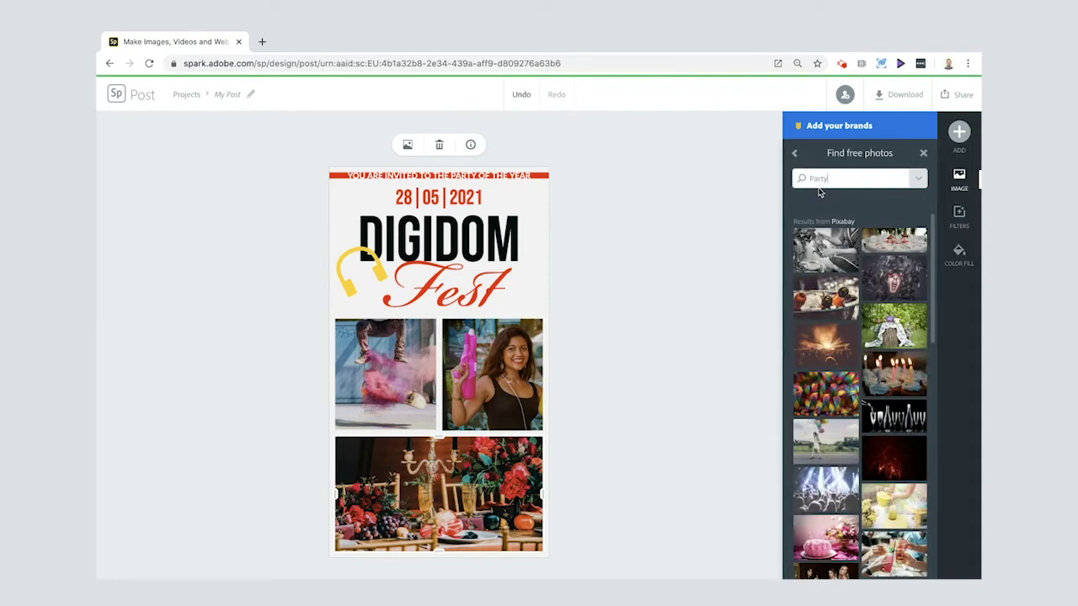
{"action": "double_click", "coordinate": [818, 178]}
{"action": "type", "text": "bieakdancing"}
{"action": "key", "text": "Return"}
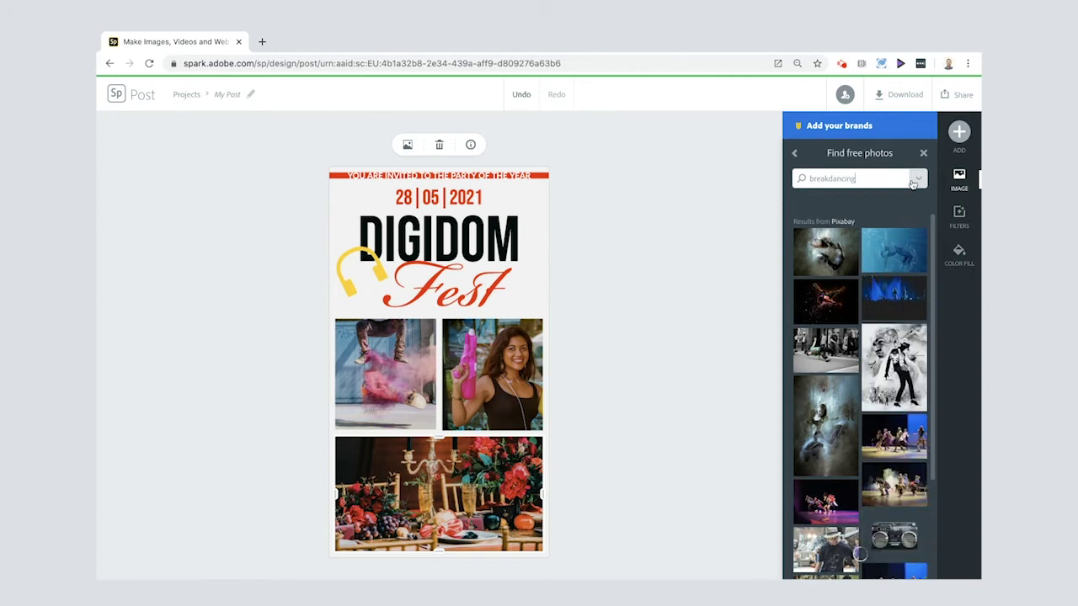
{"action": "left_click", "coordinate": [918, 179]}
{"action": "left_click", "coordinate": [881, 223]}
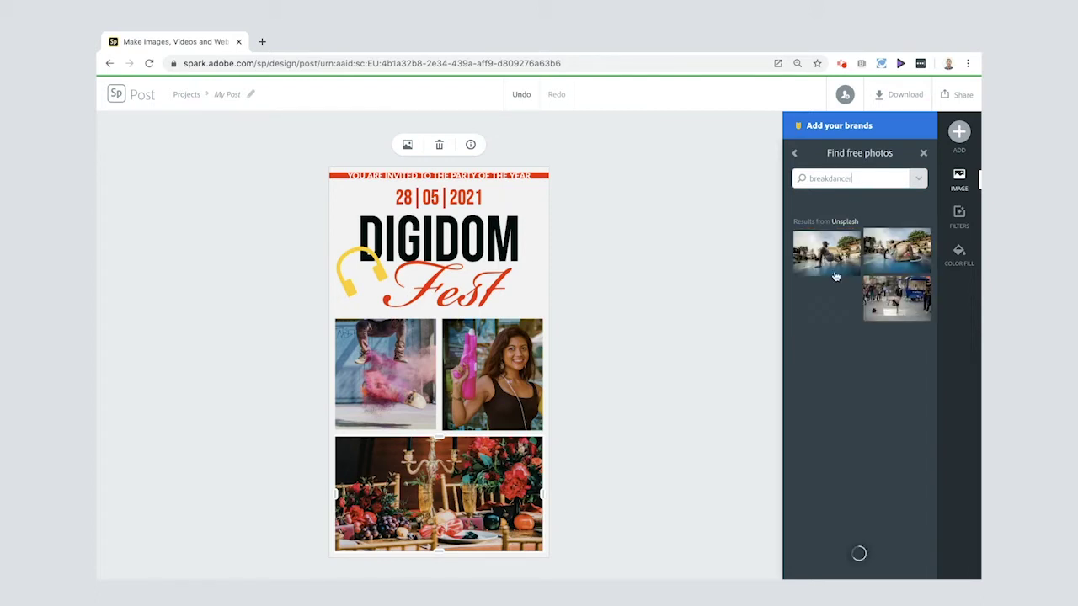
{"action": "left_click", "coordinate": [836, 281]}
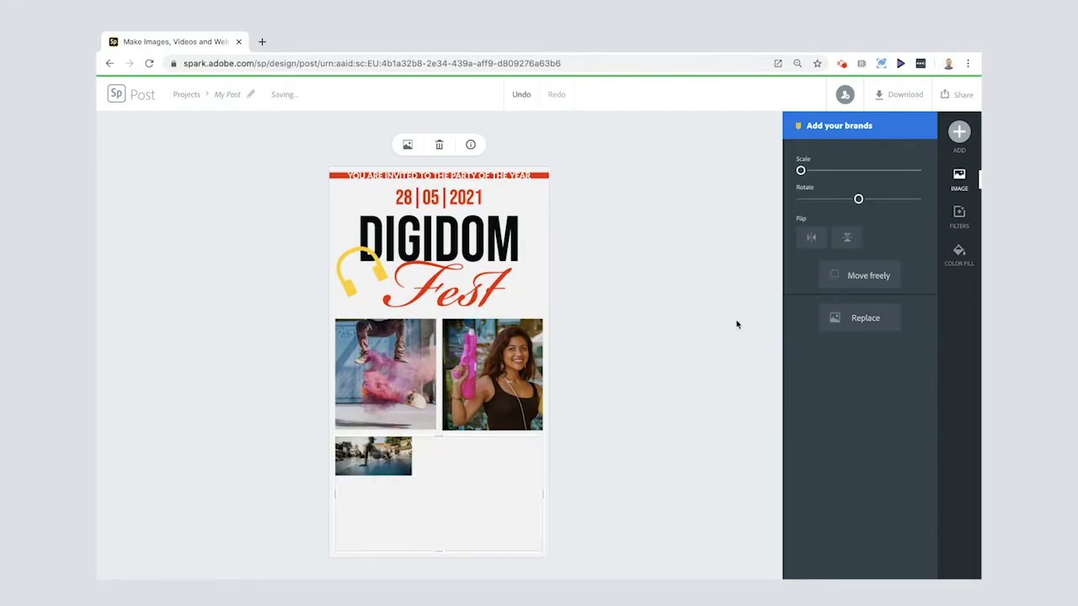
Search the free photos for "breakdance" and replace the bottom photo with the breakdancer in jeans doing a handstand before a crowd.
{"action": "left_click", "coordinate": [867, 335]}
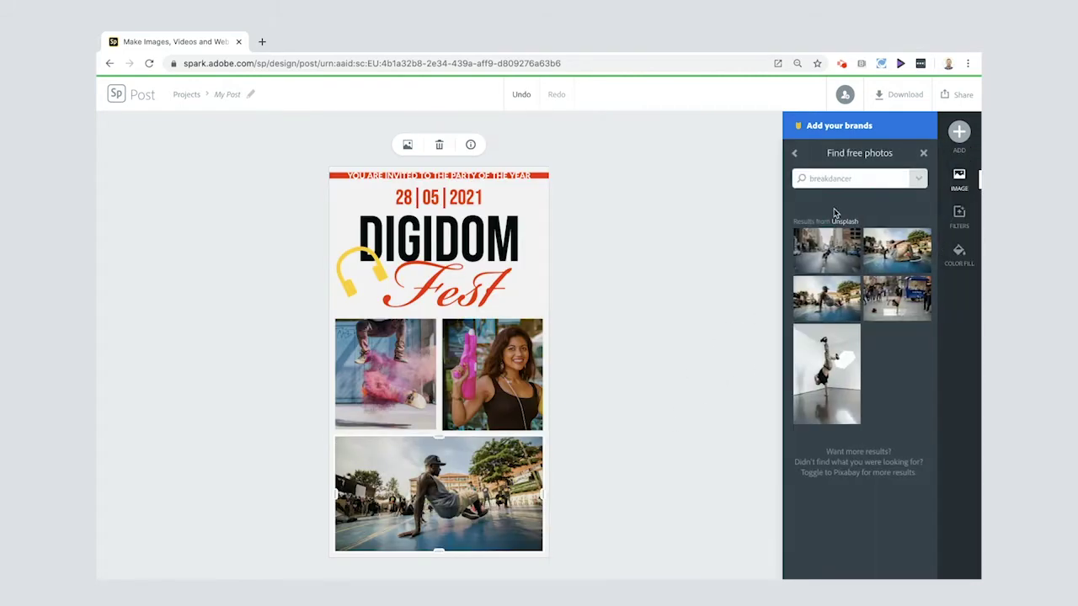
{"action": "left_click", "coordinate": [857, 178]}
{"action": "key", "text": "BackSpace"}
{"action": "key", "text": "Return"}
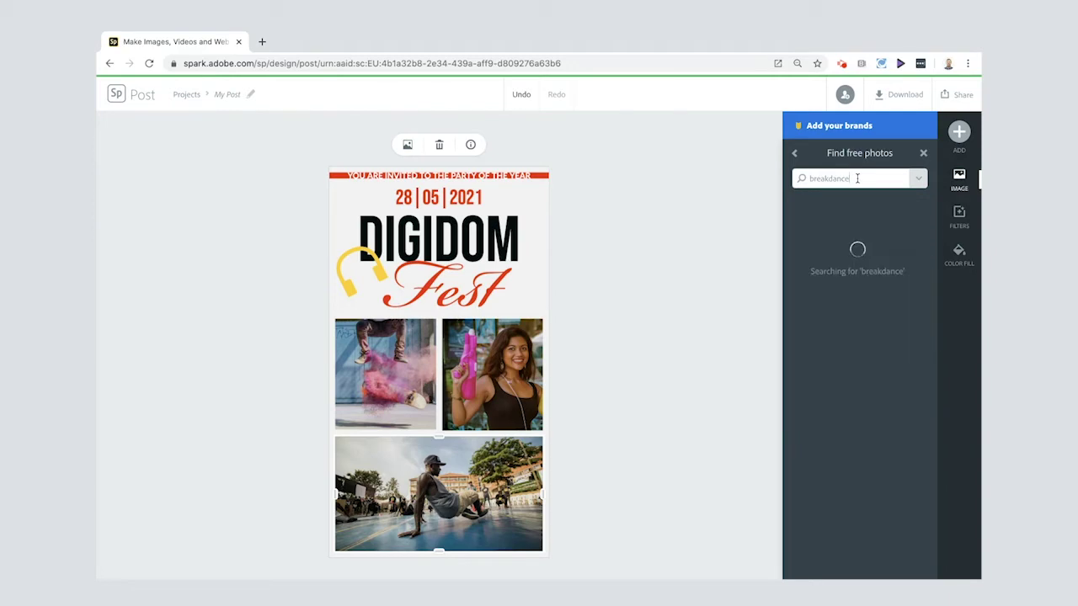
{"action": "scroll", "coordinate": [872, 375], "scroll_direction": "down", "scroll_amount": 4}
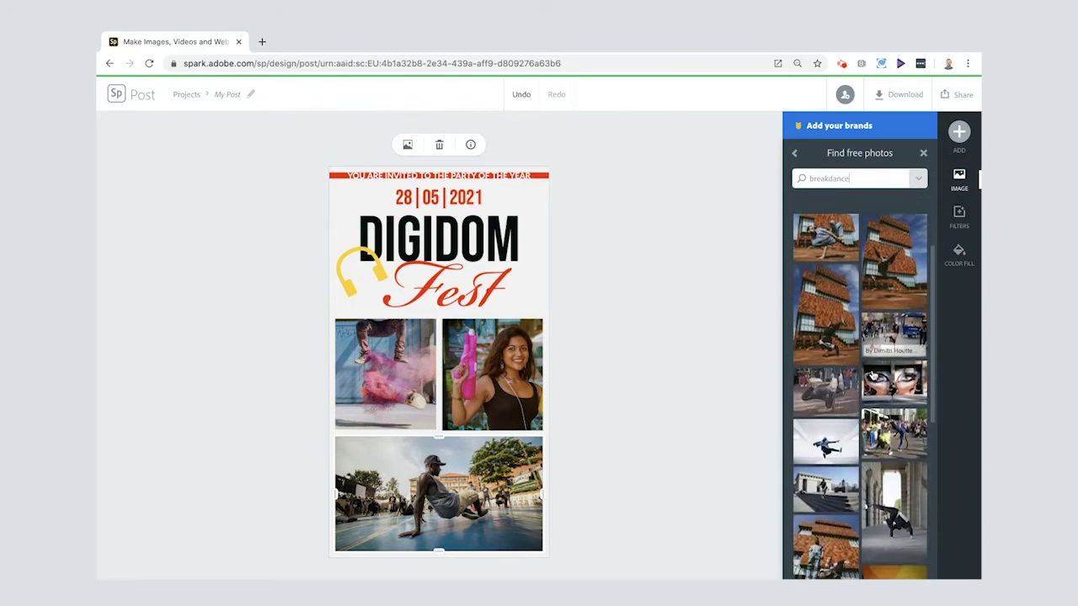
{"action": "scroll", "coordinate": [873, 375], "scroll_direction": "down", "scroll_amount": 5}
{"action": "left_click", "coordinate": [828, 440]}
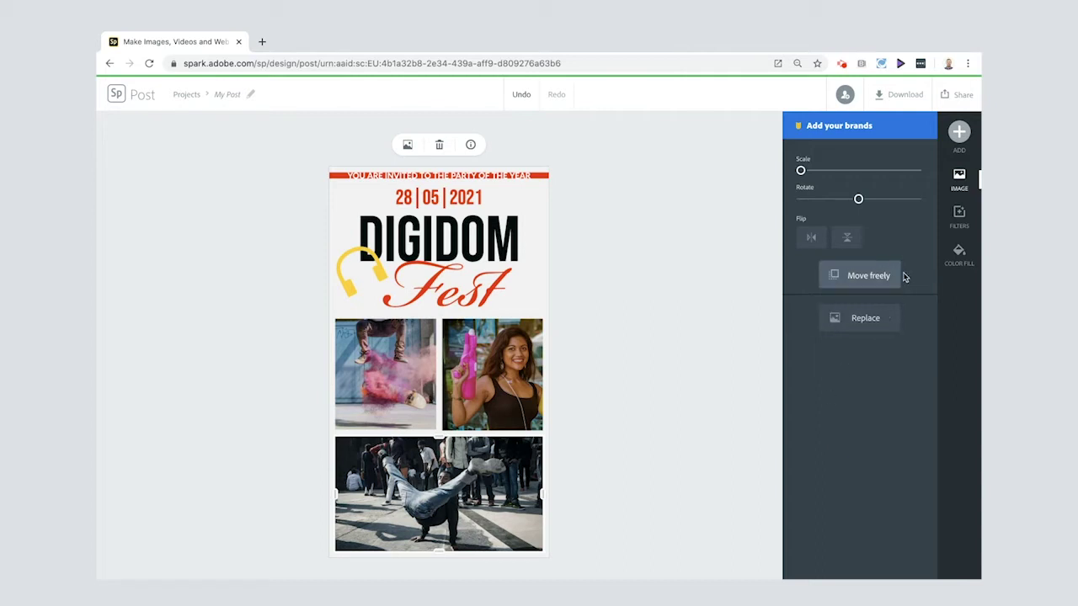
Add a new text element to the poster from the "Artist Talk" text template.
{"action": "left_click", "coordinate": [960, 135]}
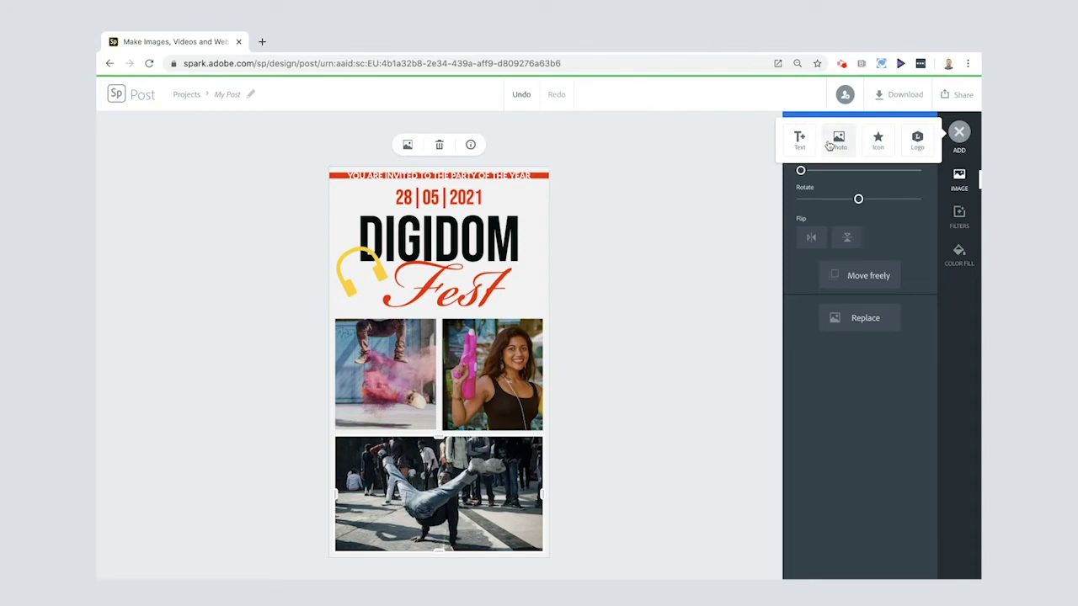
{"action": "left_click", "coordinate": [800, 141]}
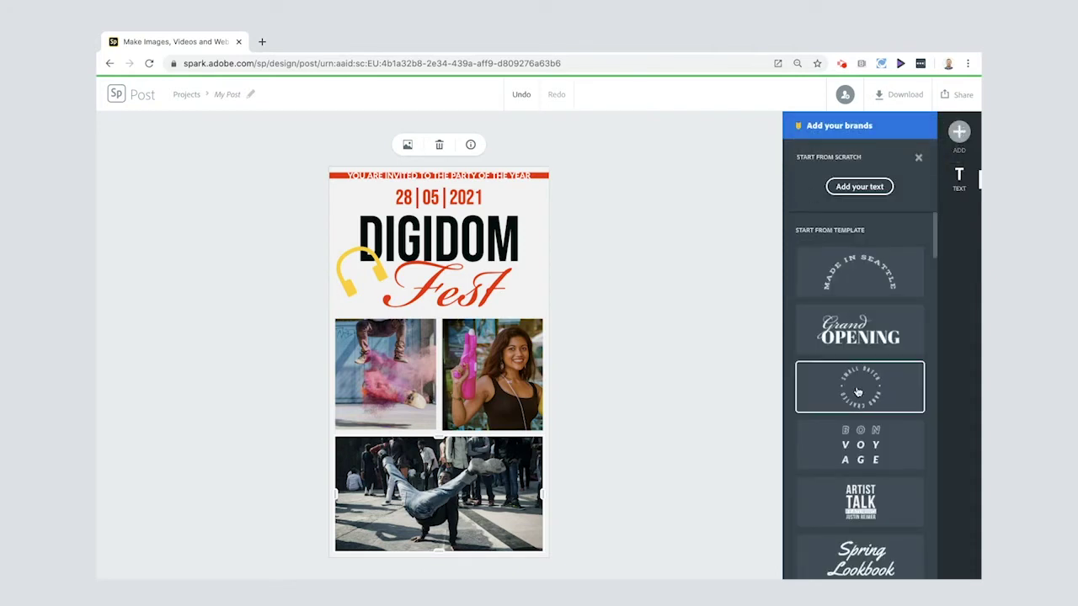
{"action": "scroll", "coordinate": [858, 392], "scroll_direction": "down", "scroll_amount": 5}
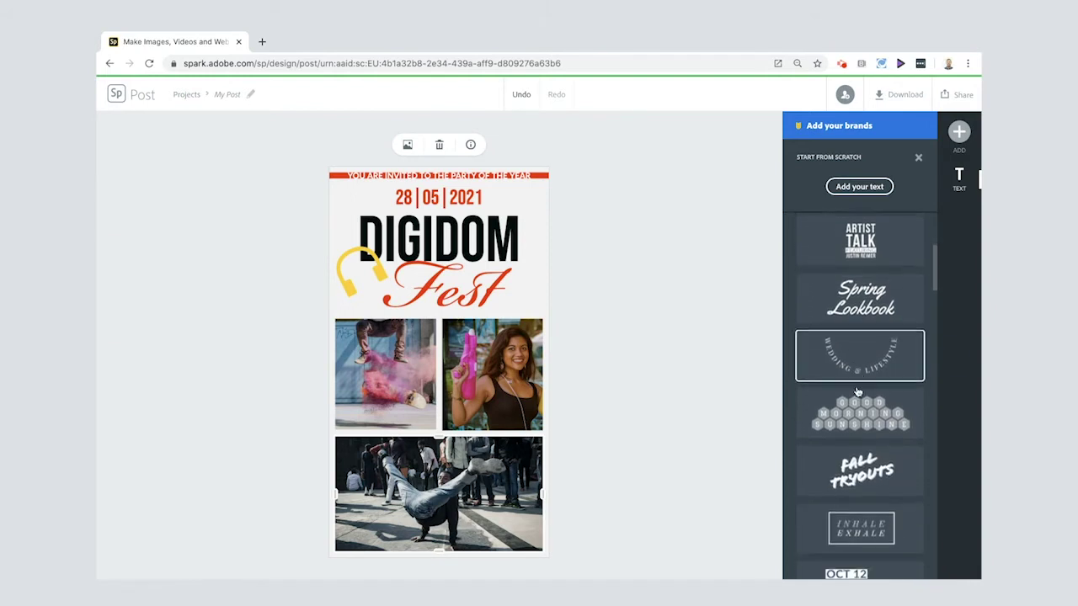
{"action": "scroll", "coordinate": [857, 392], "scroll_direction": "down", "scroll_amount": 4}
{"action": "scroll", "coordinate": [858, 391], "scroll_direction": "down", "scroll_amount": 2}
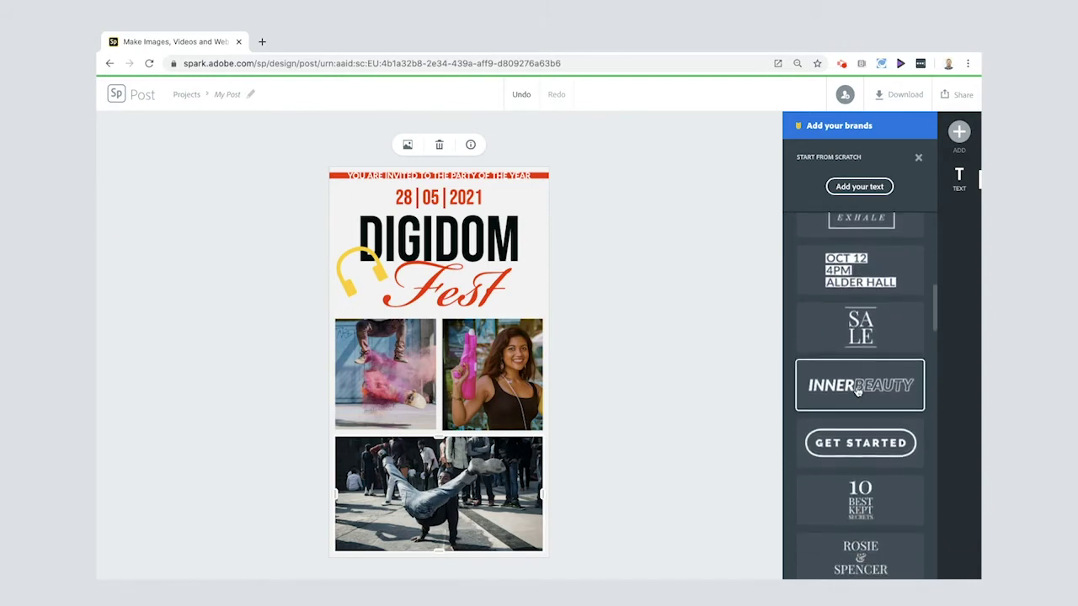
{"action": "scroll", "coordinate": [859, 389], "scroll_direction": "down", "scroll_amount": 1}
{"action": "scroll", "coordinate": [859, 389], "scroll_direction": "down", "scroll_amount": 1}
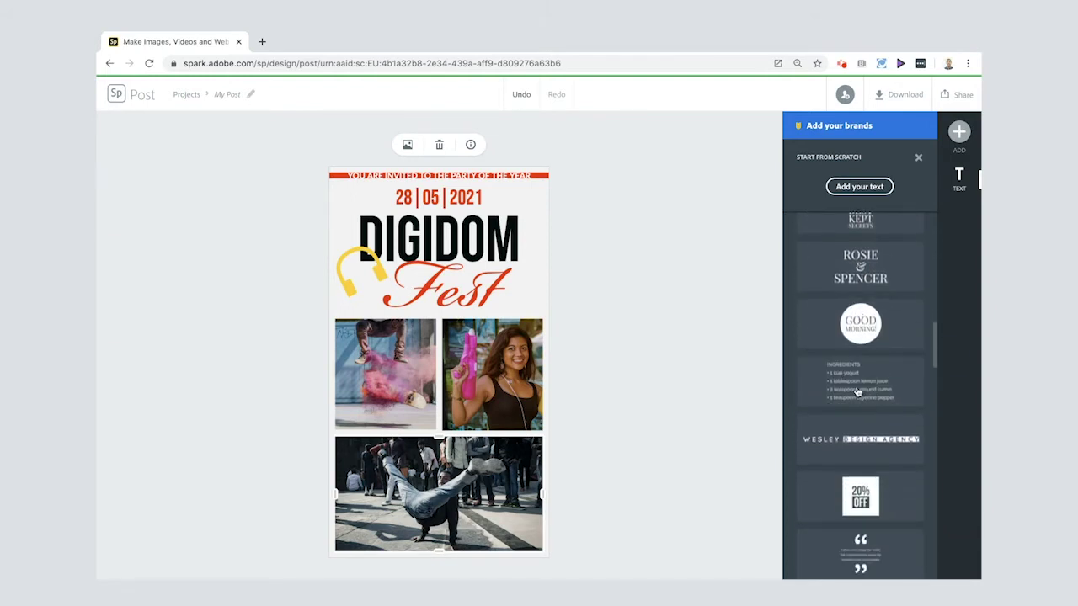
{"action": "scroll", "coordinate": [858, 391], "scroll_direction": "up", "scroll_amount": 5}
{"action": "scroll", "coordinate": [858, 392], "scroll_direction": "up", "scroll_amount": 3}
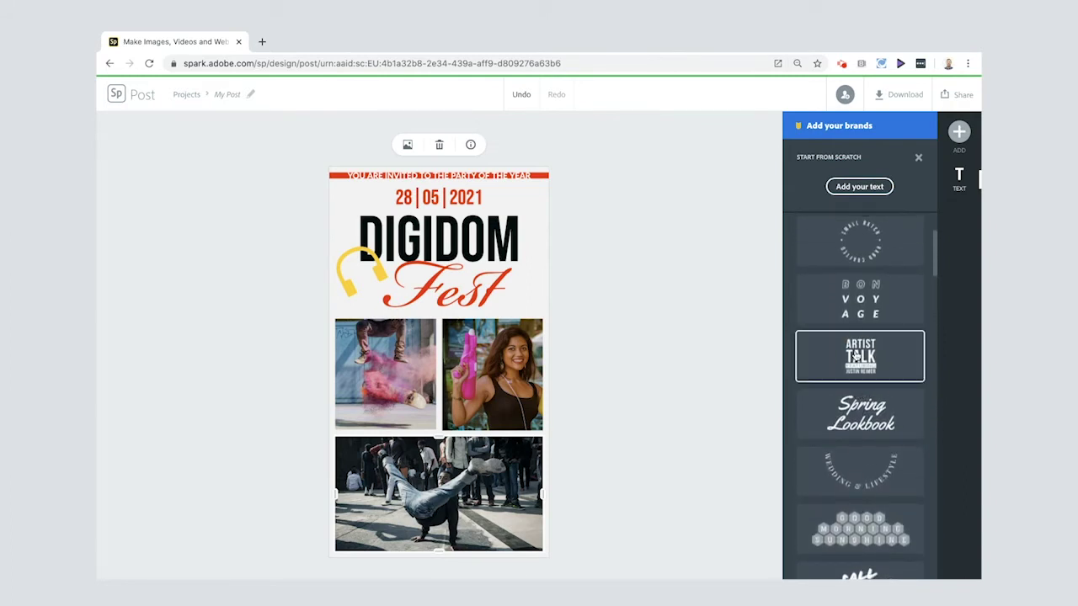
{"action": "left_click", "coordinate": [855, 357]}
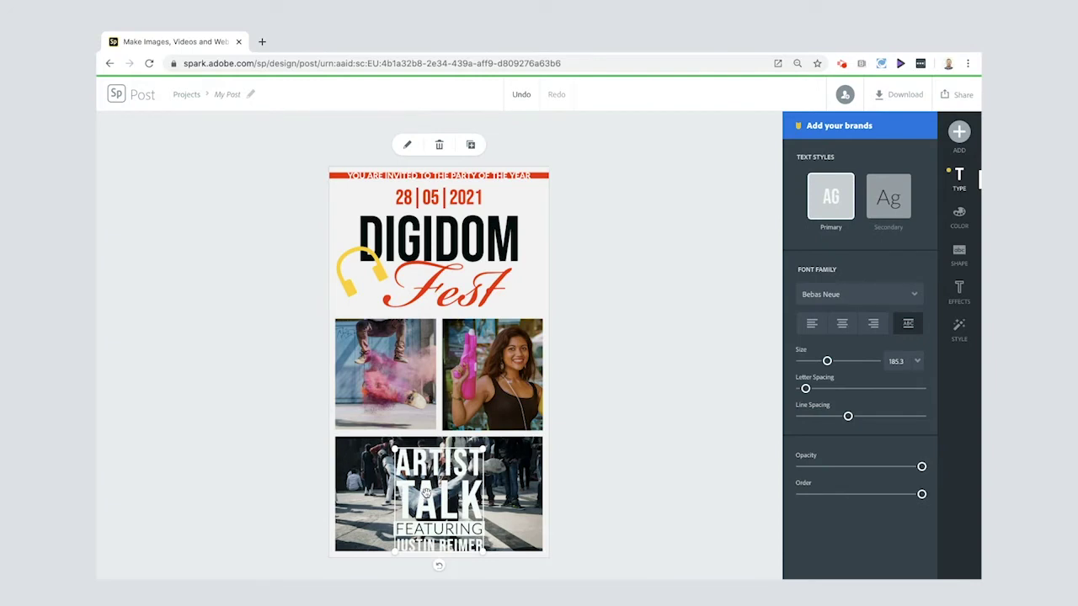
Change the new text to "Bring your skateboard" and place it, reduced to size 136.6, in the upper-left photo's lower-left corner.
{"action": "double_click", "coordinate": [427, 493]}
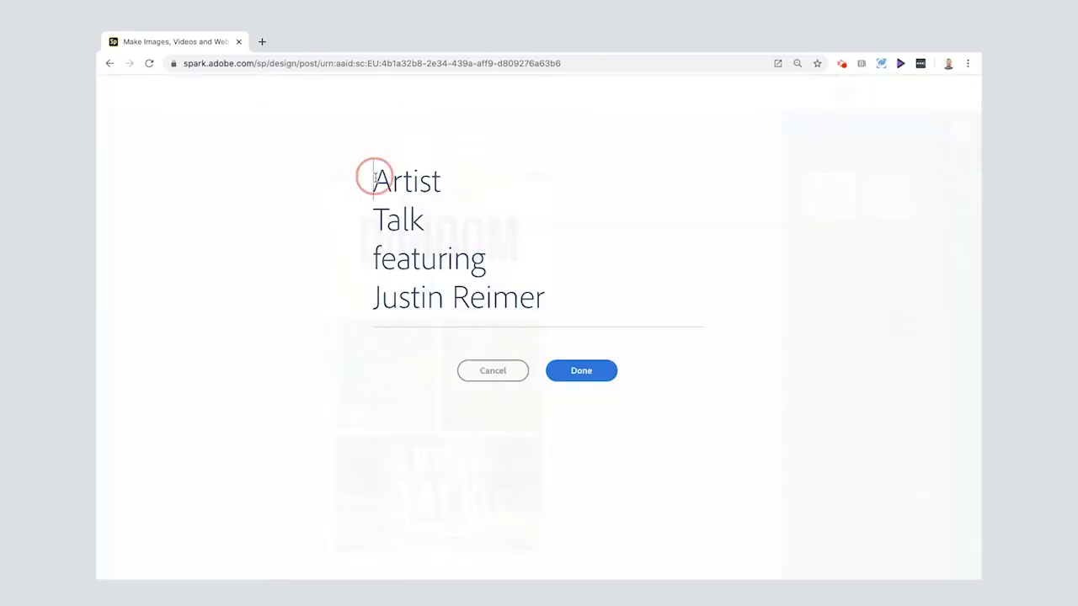
{"action": "left_click_drag", "start_coordinate": [371, 175], "coordinate": [587, 328]}
{"action": "type", "text": "Bring "}
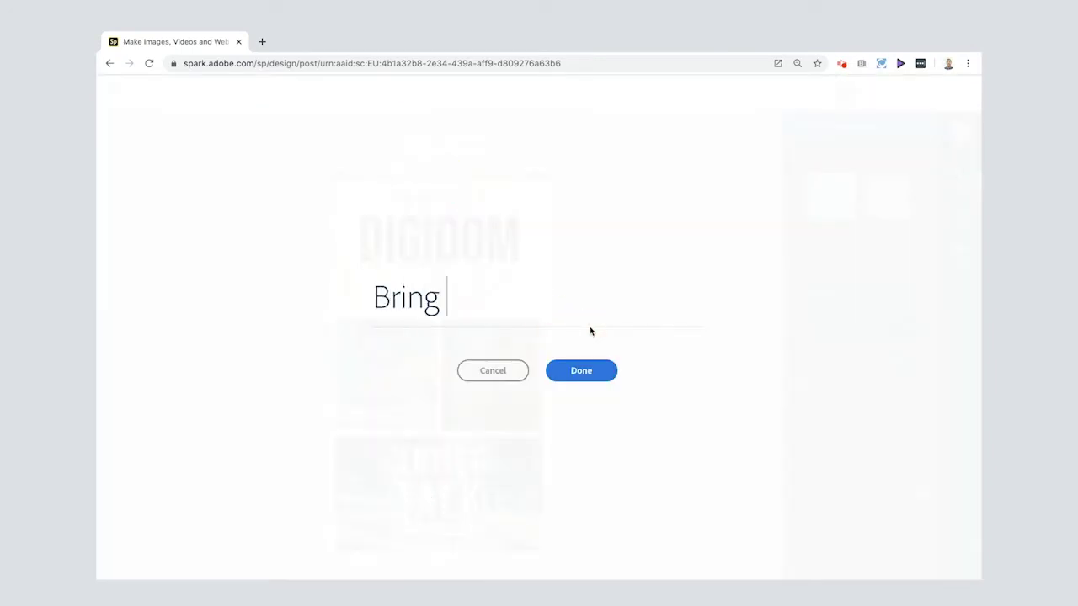
{"action": "type", "text": "your skateboard"}
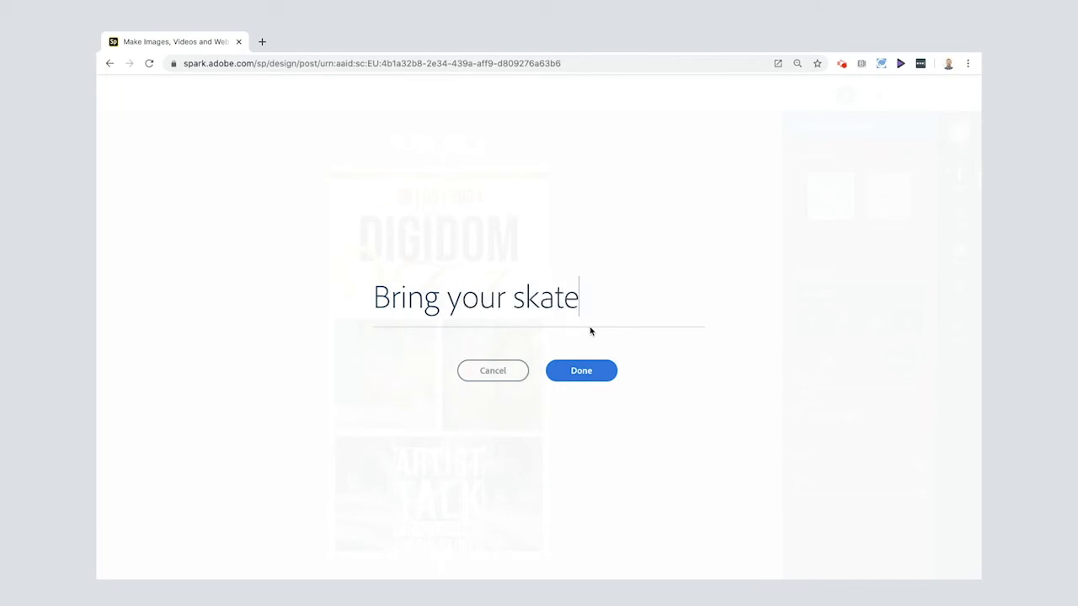
{"action": "left_click", "coordinate": [583, 370]}
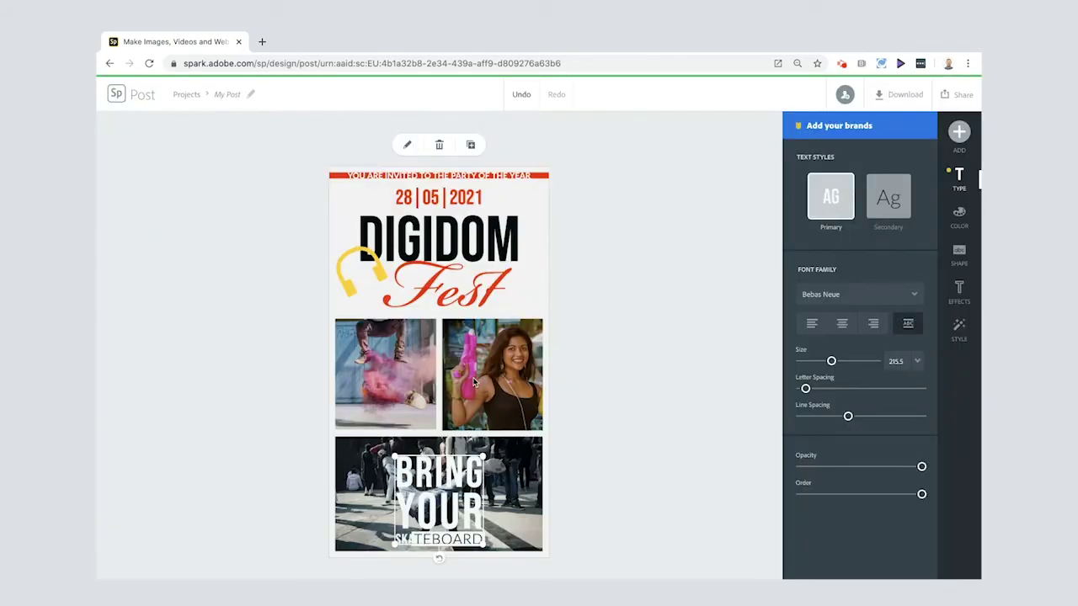
{"action": "left_click_drag", "start_coordinate": [455, 479], "coordinate": [396, 357]}
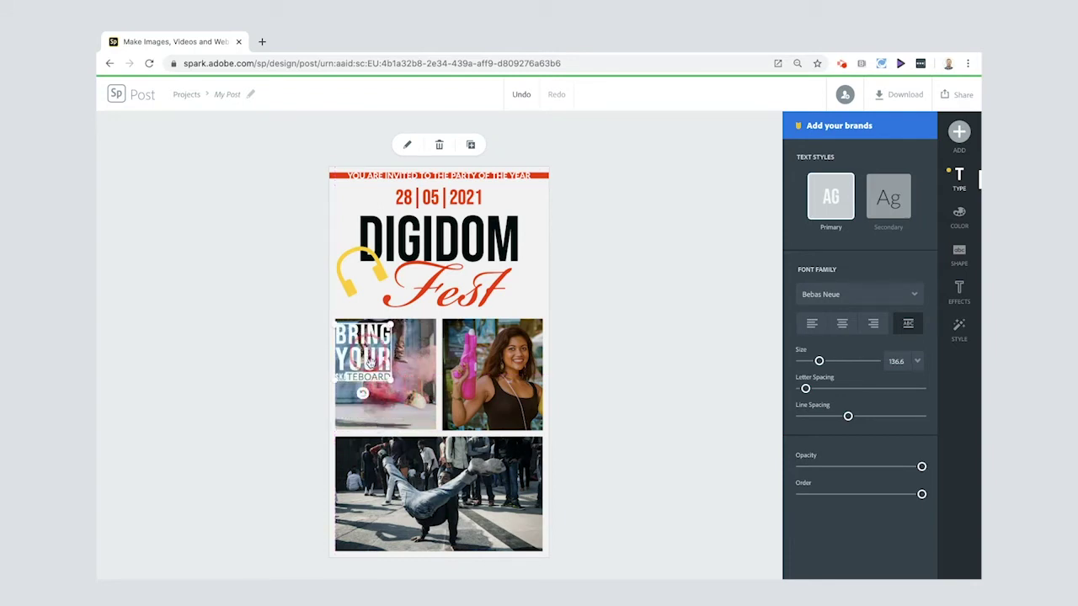
{"action": "left_click_drag", "start_coordinate": [379, 391], "coordinate": [372, 398]}
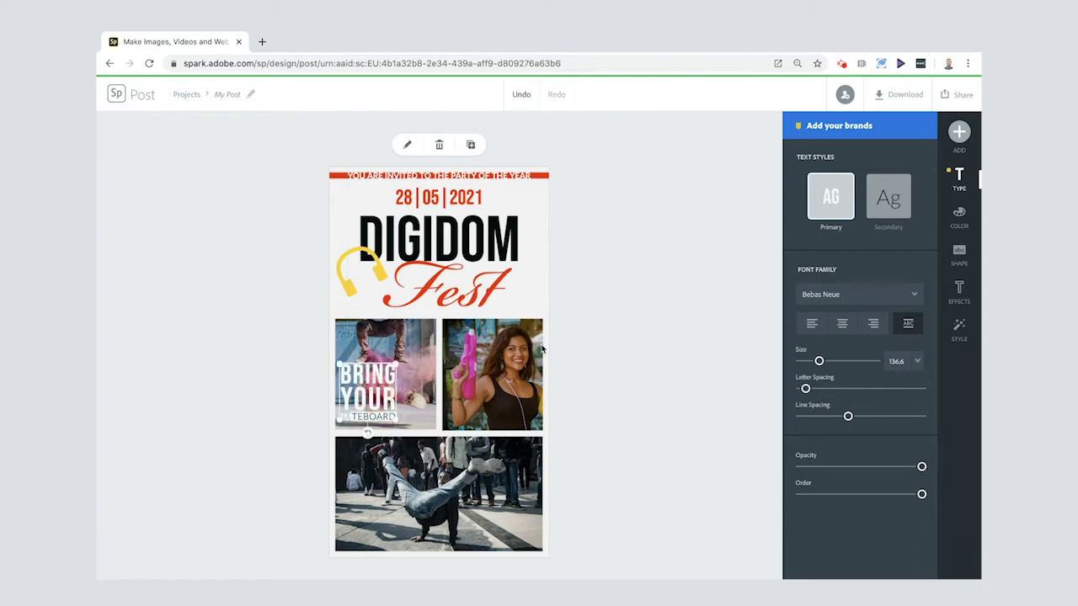
Colour the "Bring your" lines yellow and give the "skateboard" line yellow lettering on a red background.
{"action": "left_click", "coordinate": [959, 218]}
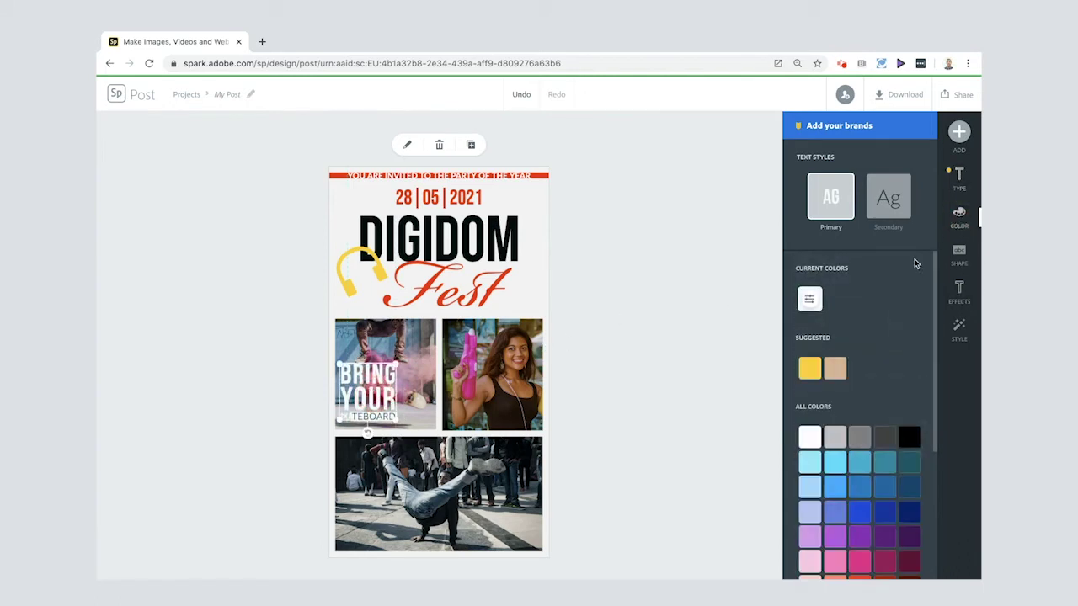
{"action": "left_click", "coordinate": [811, 371]}
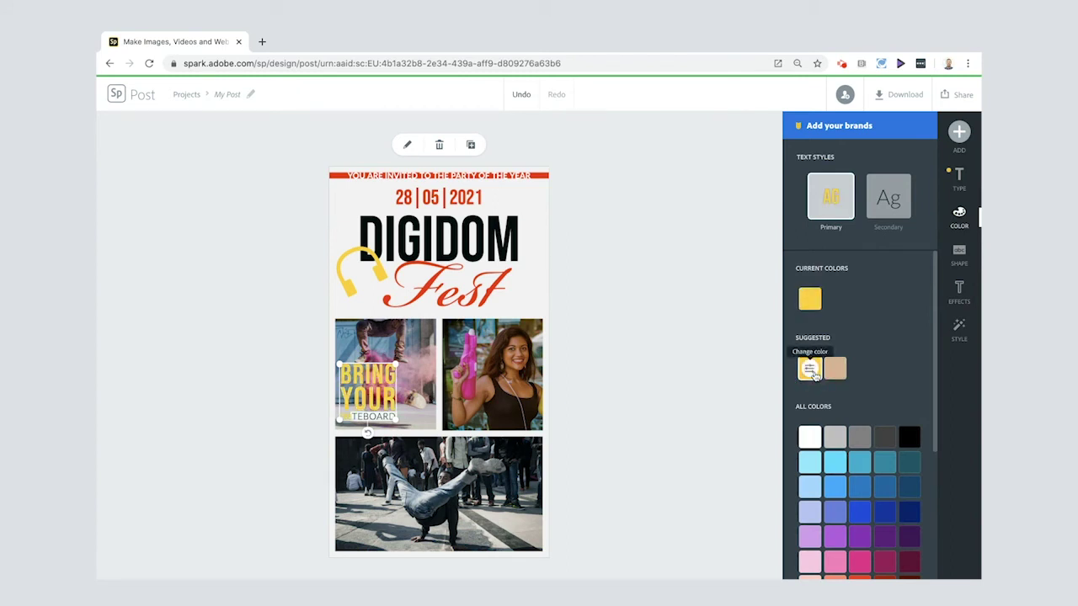
{"action": "left_click", "coordinate": [889, 197]}
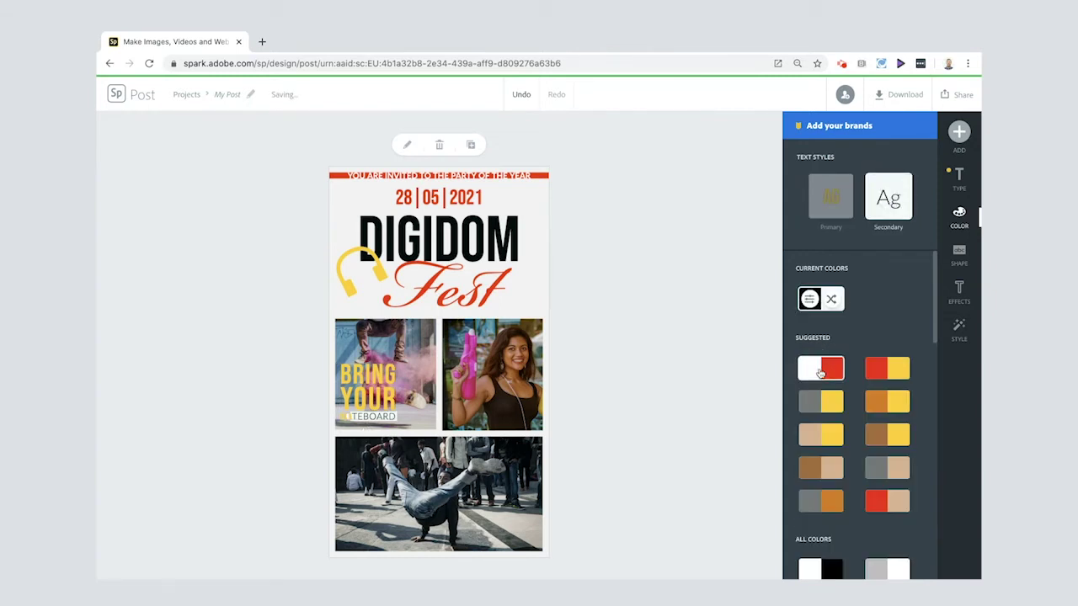
{"action": "left_click", "coordinate": [884, 369]}
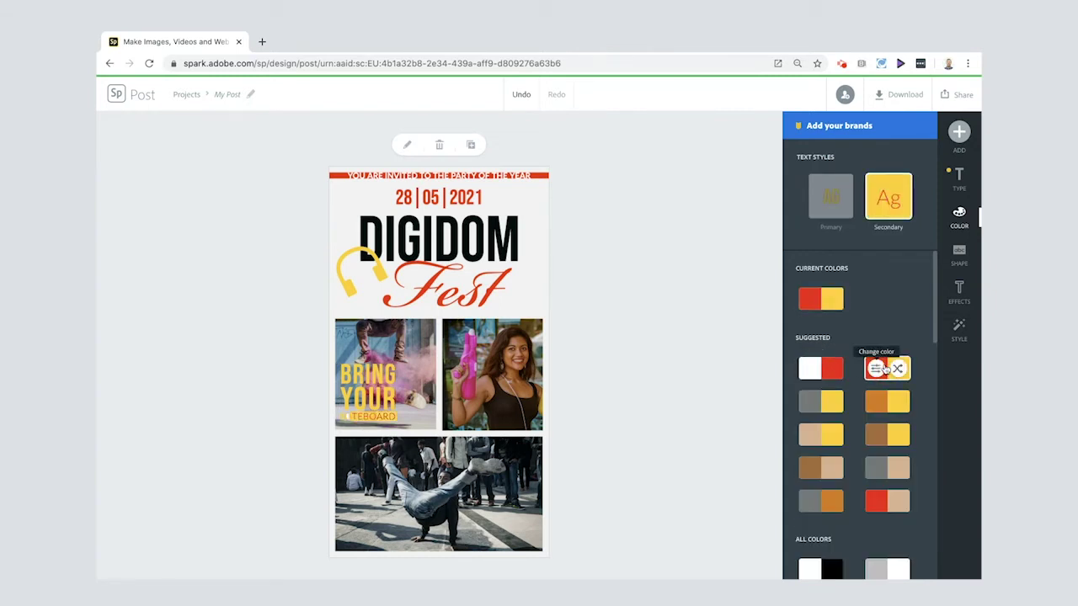
{"action": "left_click", "coordinate": [898, 370]}
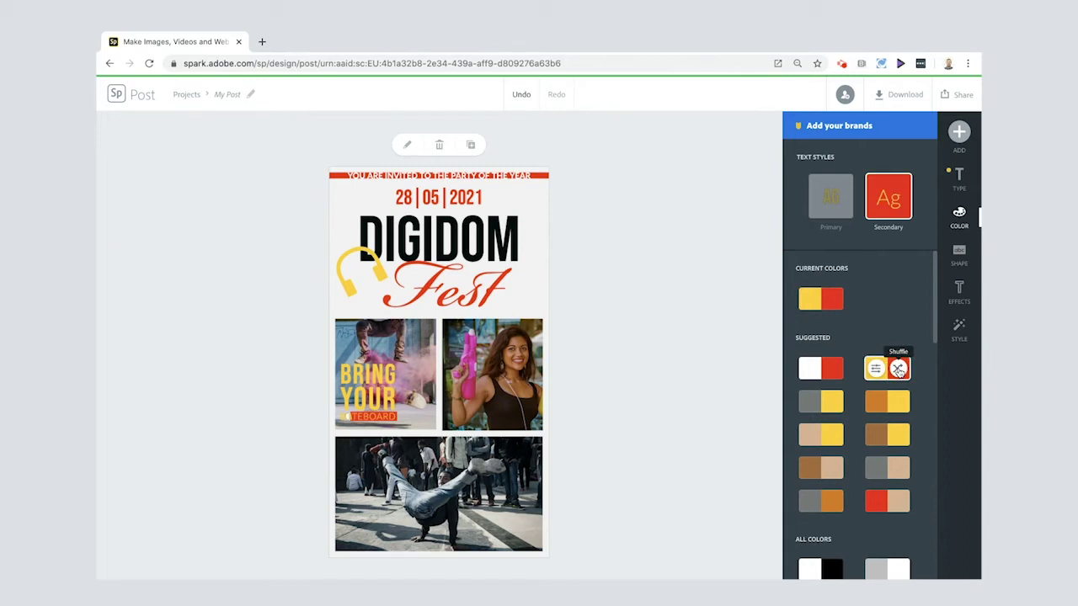
{"action": "left_click", "coordinate": [343, 420]}
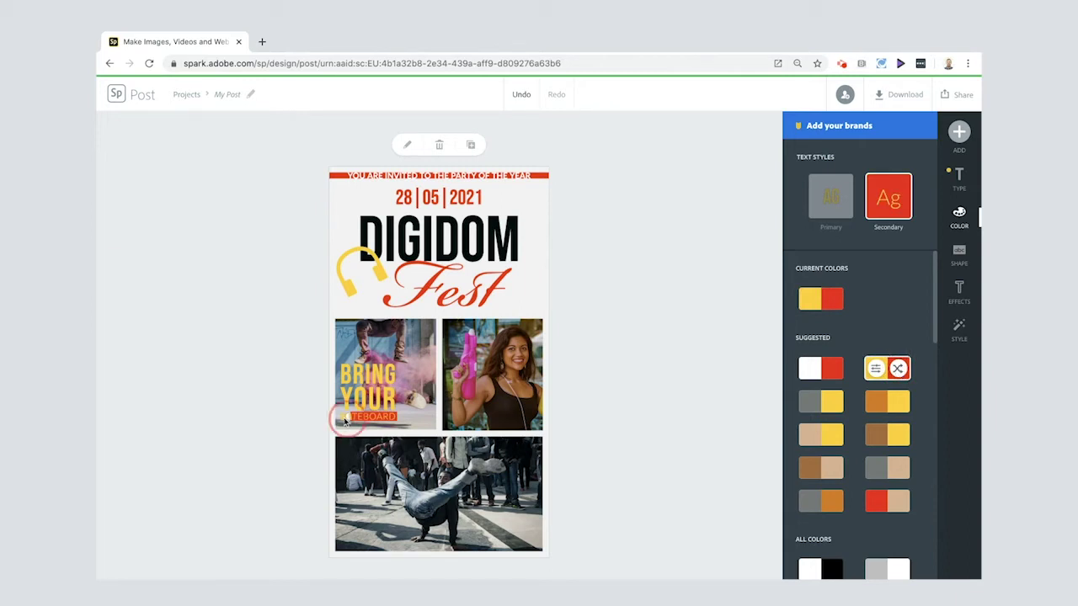
{"action": "left_click", "coordinate": [281, 335]}
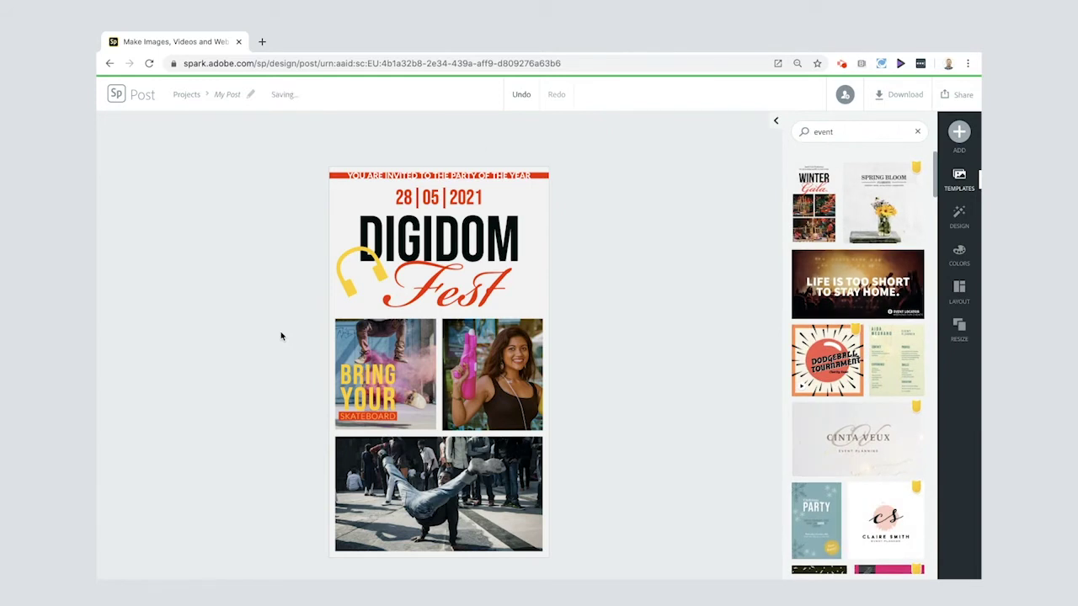
Duplicate the "Bring your skateboard" caption and move the copy onto the upper-right photo.
{"action": "left_click", "coordinate": [368, 384]}
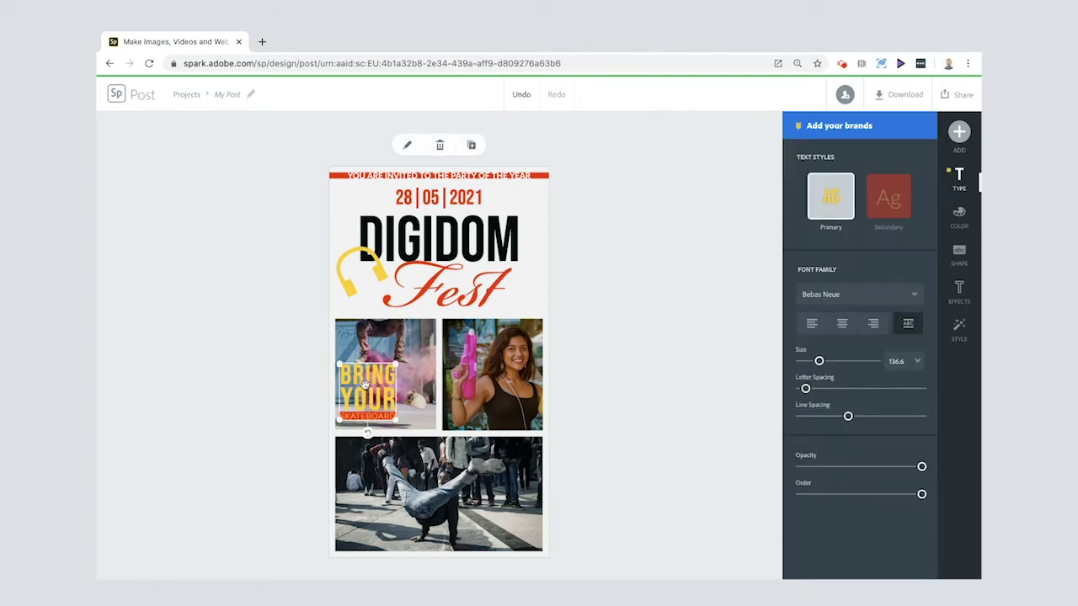
{"action": "left_click", "coordinate": [472, 149]}
{"action": "left_click_drag", "start_coordinate": [390, 396], "coordinate": [498, 395]}
Change the copied caption on the upper-right photo to "Water Fight" and reduce it to about size 84.1.
{"action": "double_click", "coordinate": [489, 393]}
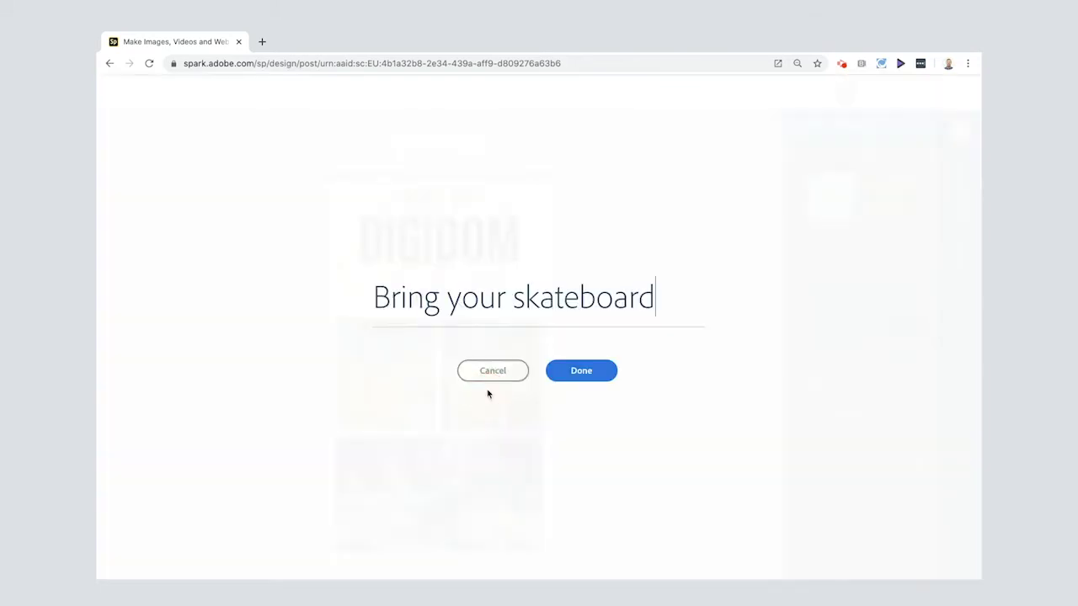
{"action": "left_click_drag", "start_coordinate": [373, 296], "coordinate": [729, 303]}
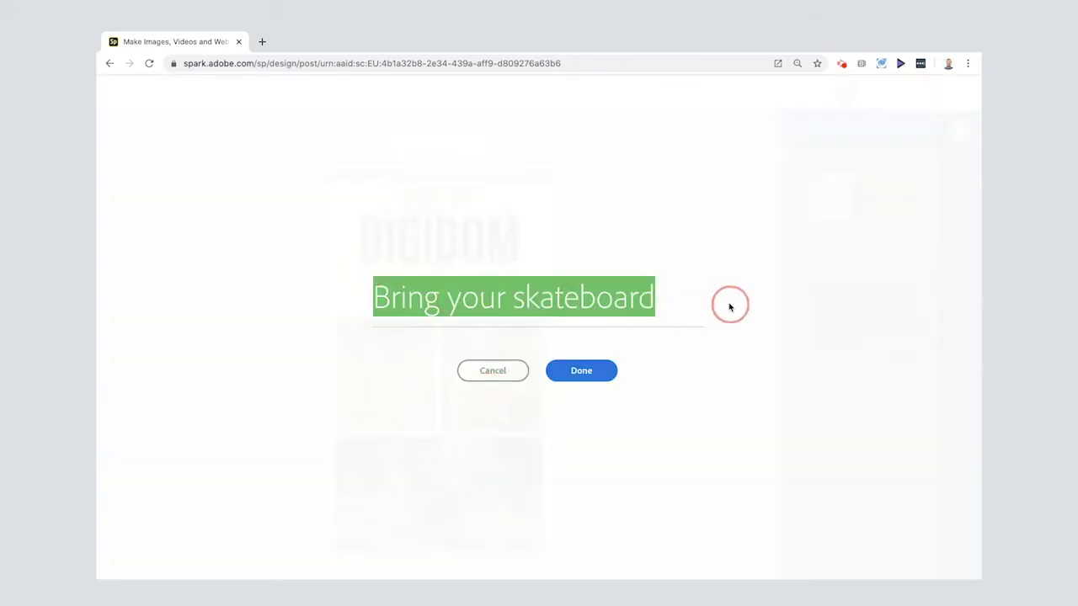
{"action": "type", "text": "Water Fight"}
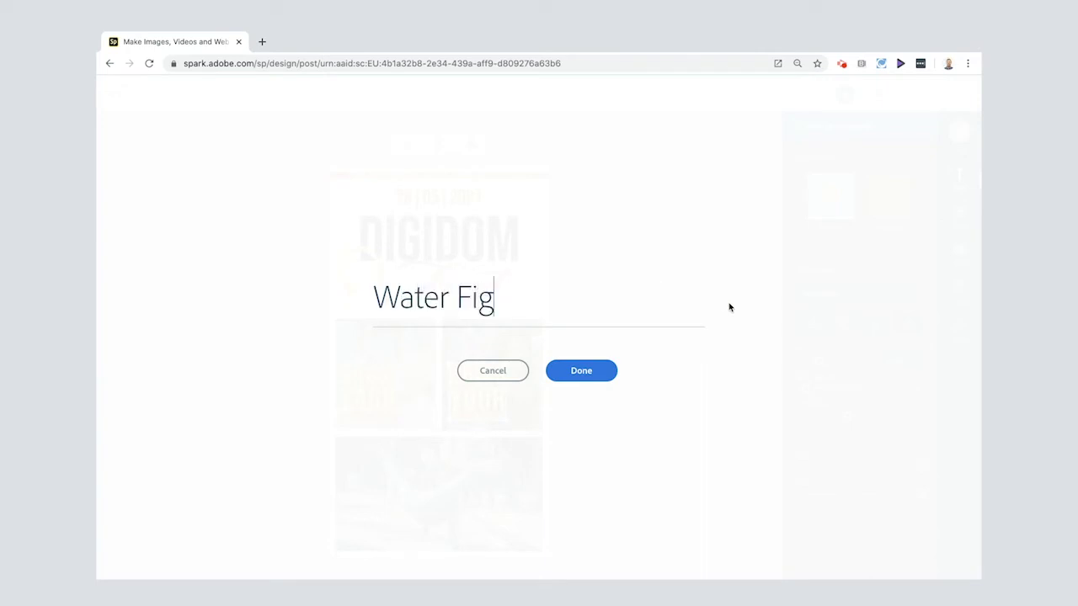
{"action": "left_click", "coordinate": [614, 371]}
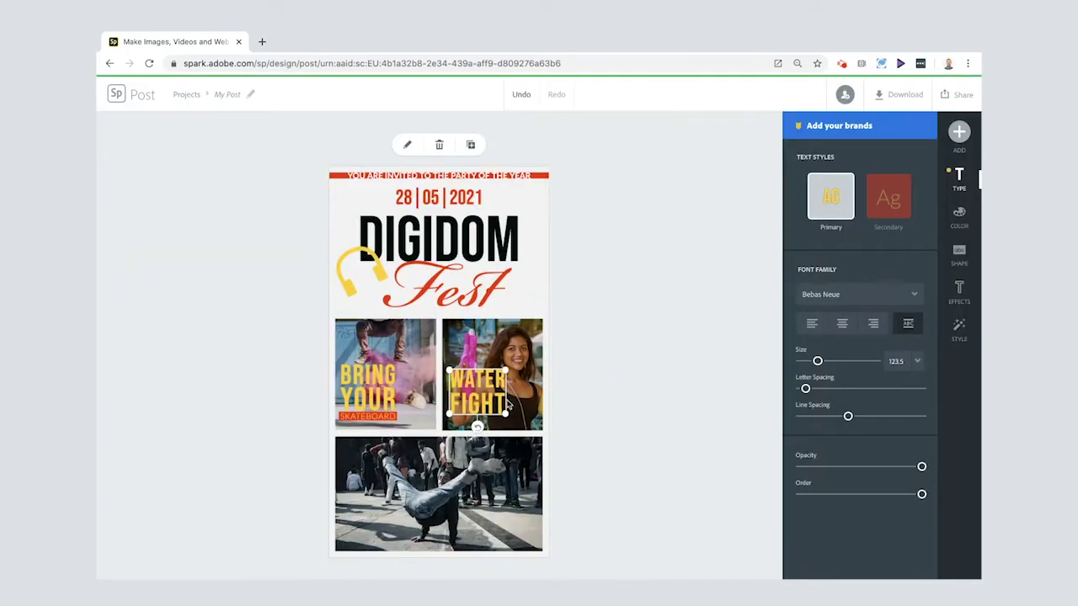
{"action": "left_click_drag", "start_coordinate": [506, 417], "coordinate": [480, 410]}
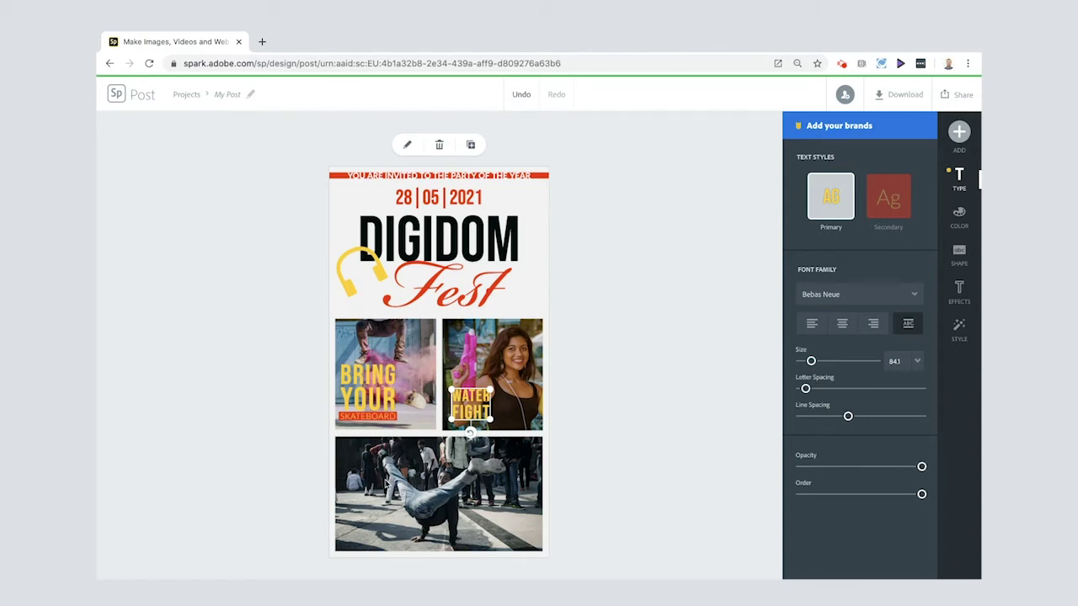
Duplicate the "Bring your skateboard" caption again and move the copy onto the right side of the bottom photo.
{"action": "left_click", "coordinate": [391, 410]}
{"action": "left_click", "coordinate": [357, 371]}
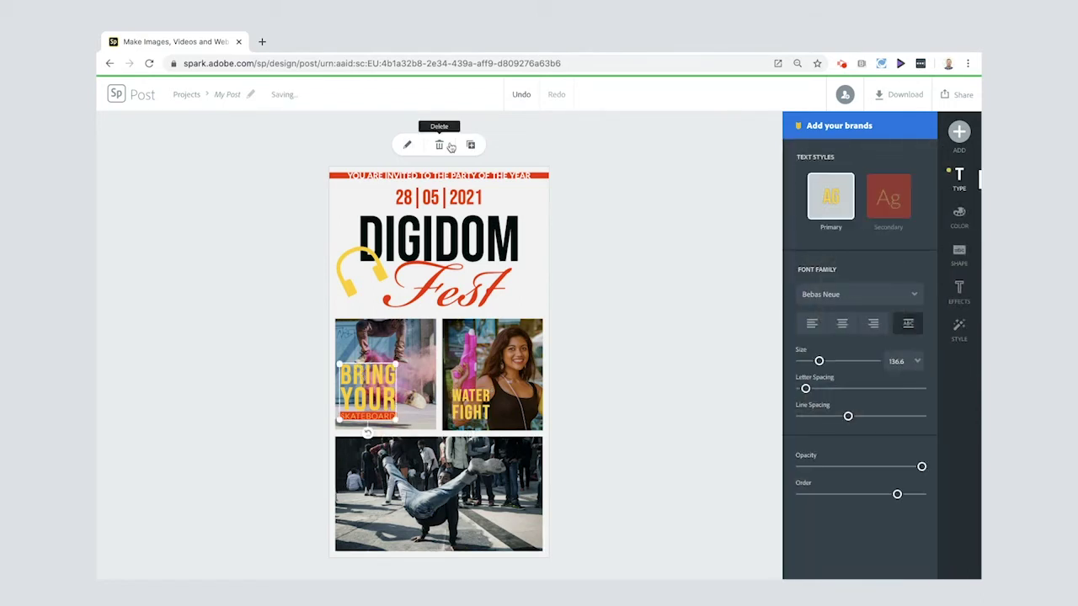
{"action": "left_click", "coordinate": [471, 145]}
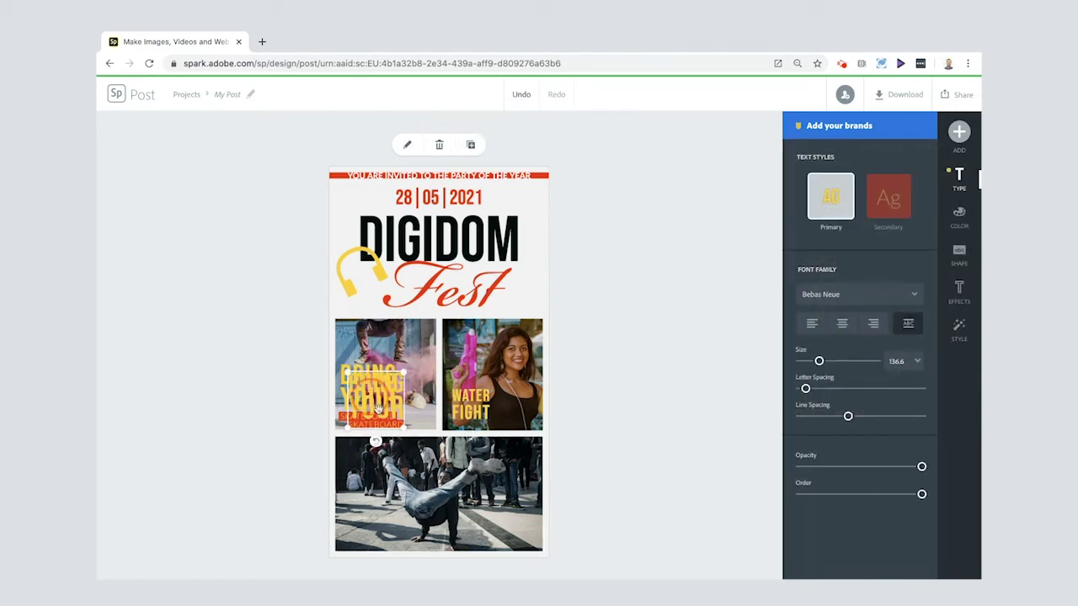
{"action": "left_click_drag", "start_coordinate": [379, 409], "coordinate": [501, 497]}
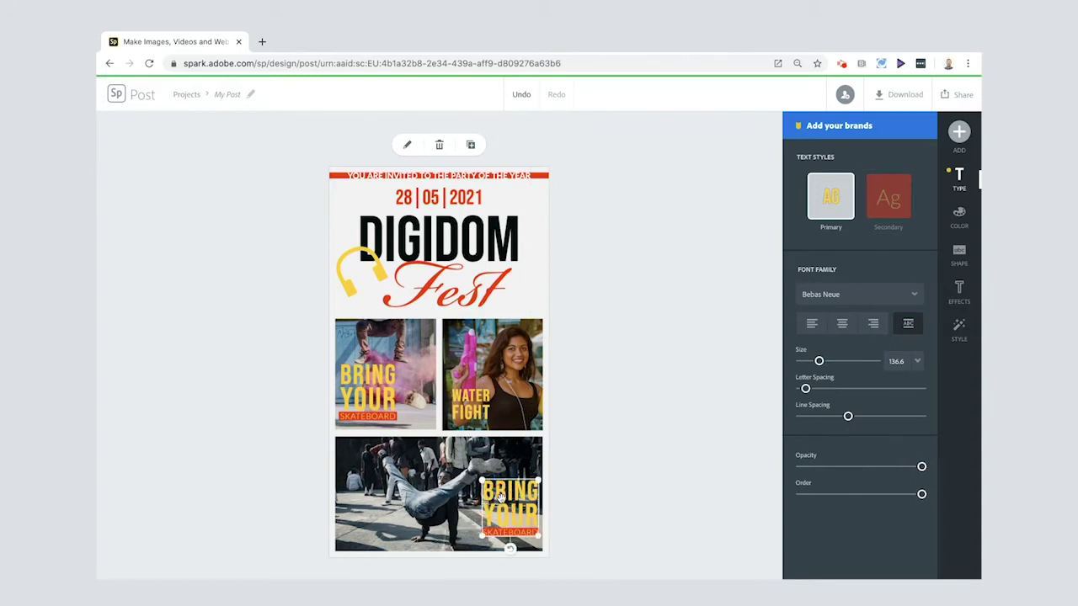
Change the bottom photo's caption to "Learn To Breakdance" and fit it at about size 119.5 in the photo's lower-right corner.
{"action": "double_click", "coordinate": [502, 497]}
{"action": "left_click_drag", "start_coordinate": [373, 296], "coordinate": [811, 301]}
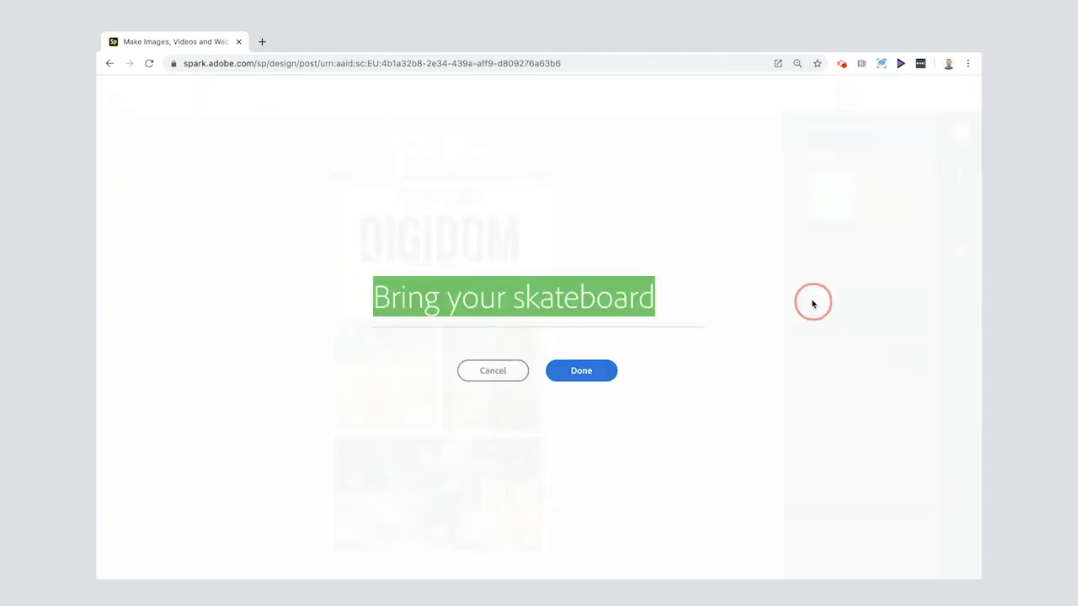
{"action": "type", "text": "Learn To Br"}
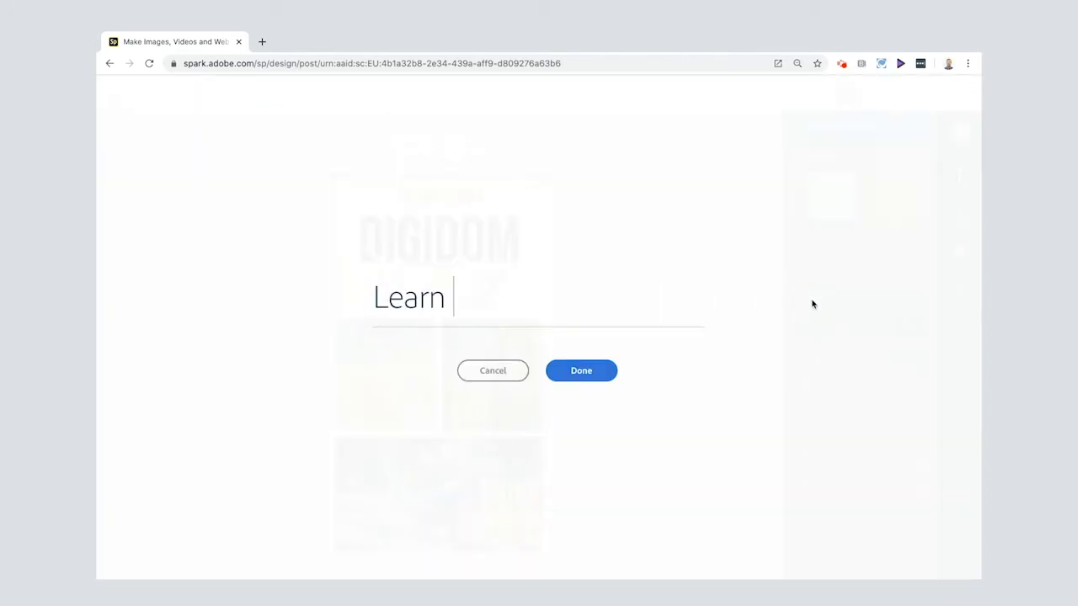
{"action": "type", "text": "eakdance"}
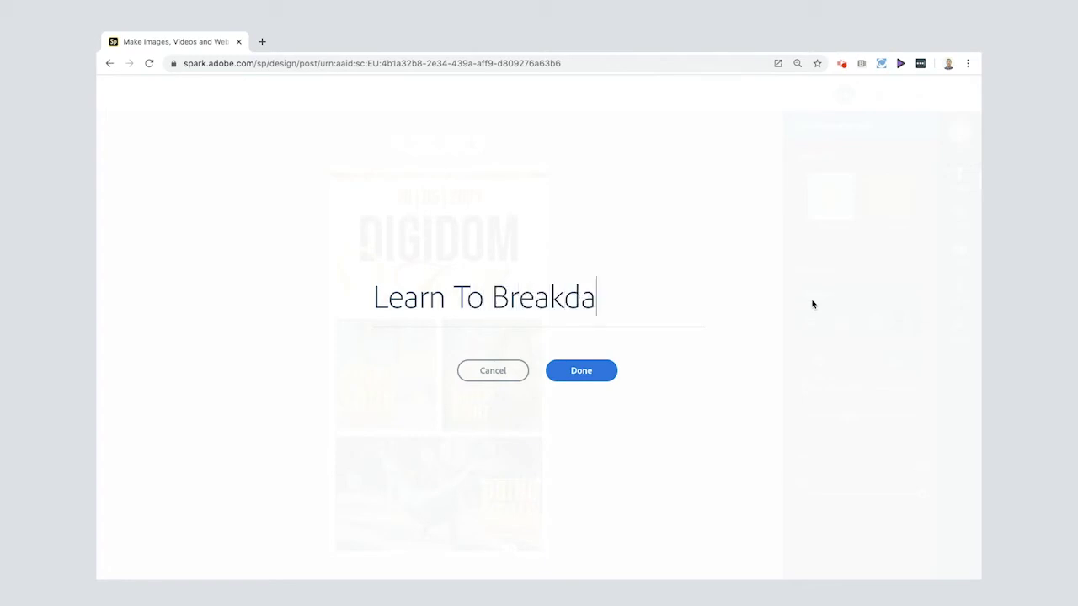
{"action": "left_click", "coordinate": [582, 375]}
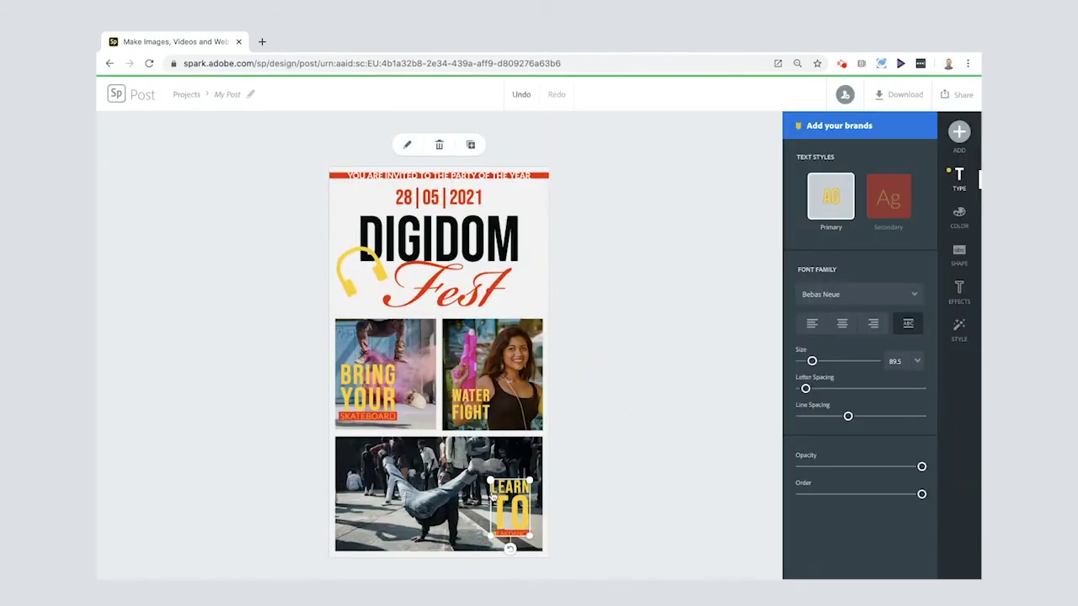
{"action": "mouse_move", "coordinate": [492, 508]}
{"action": "left_mouse_down"}
{"action": "mouse_move", "coordinate": [452, 508]}
{"action": "mouse_move", "coordinate": [500, 524]}
{"action": "left_mouse_up"}
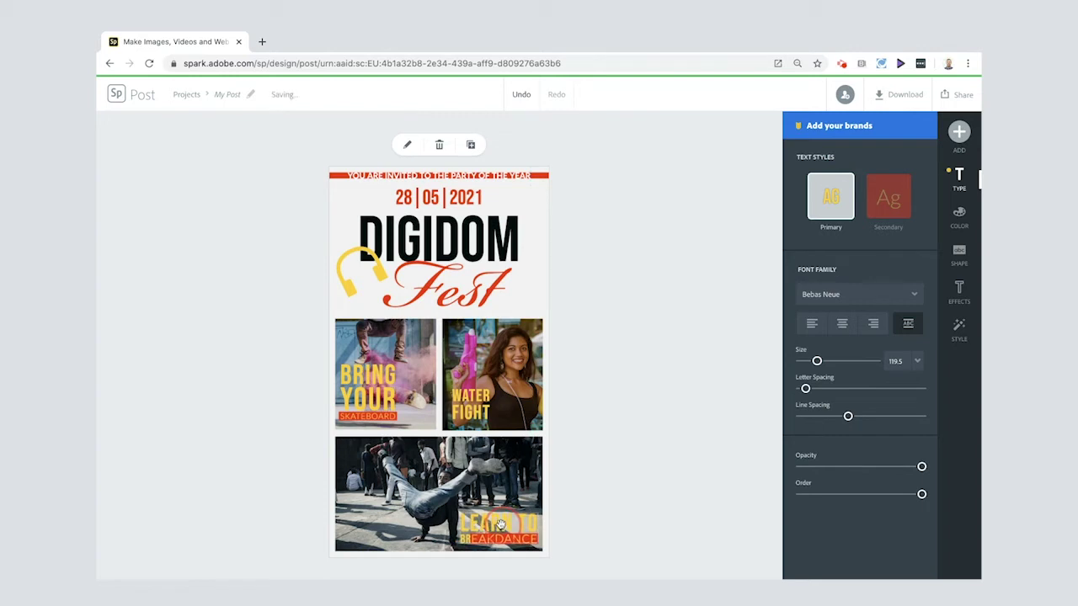
{"action": "left_click", "coordinate": [623, 491]}
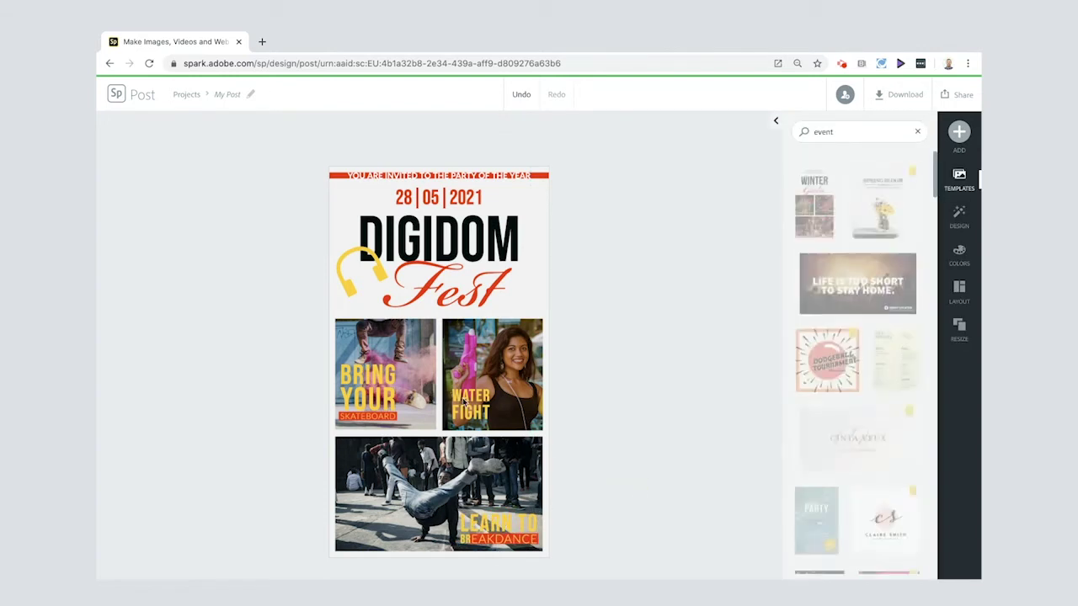
Extend the "Water Fight" caption to "Water Fight Party" and place it, enlarged, in the lower-right corner of its photo.
{"action": "double_click", "coordinate": [463, 402]}
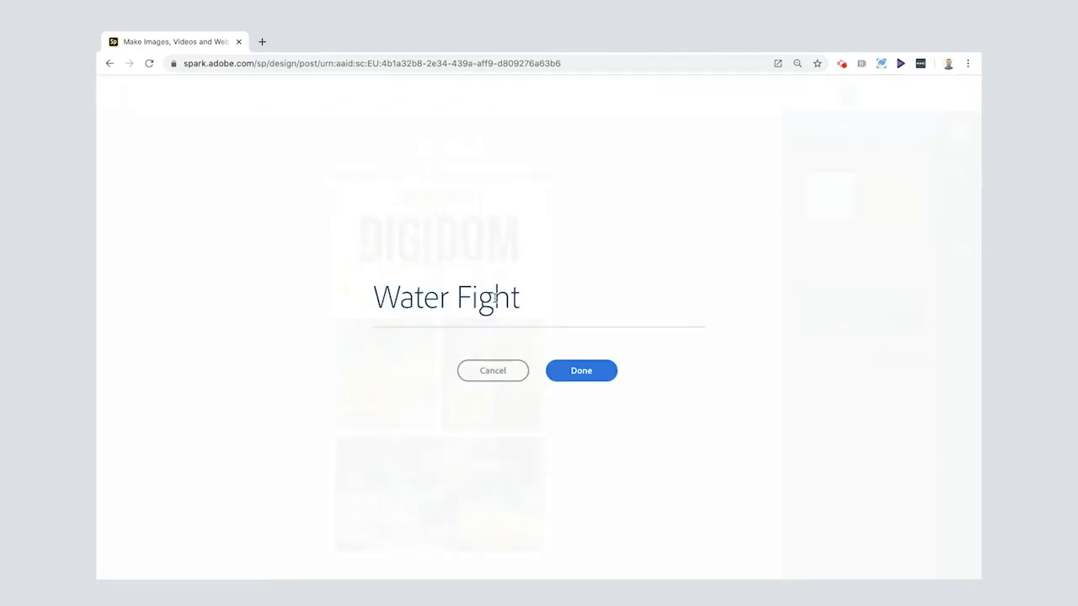
{"action": "type", "text": "Party"}
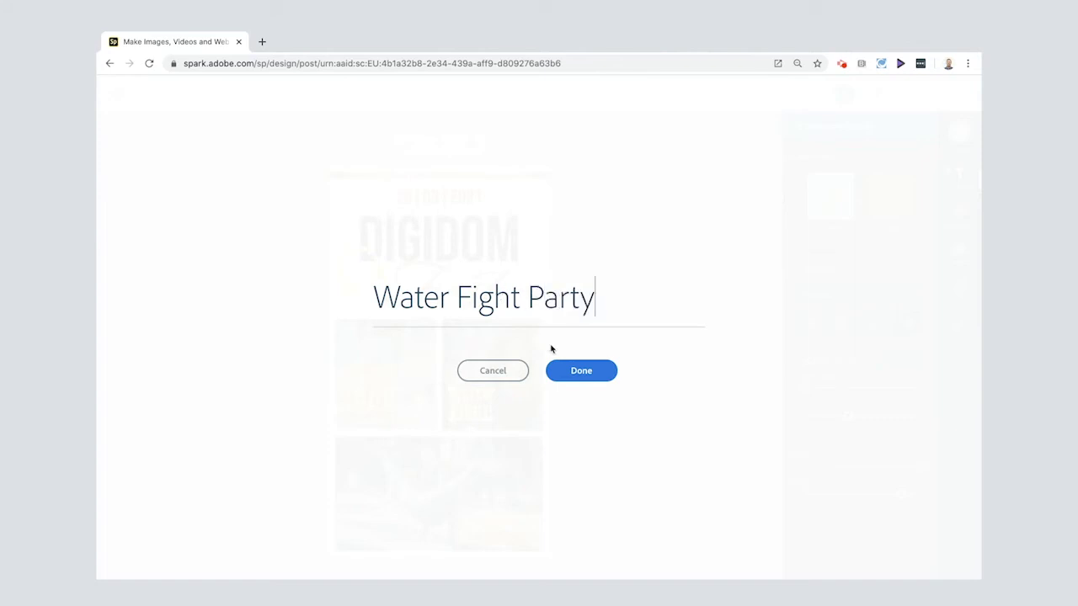
{"action": "left_click", "coordinate": [571, 376]}
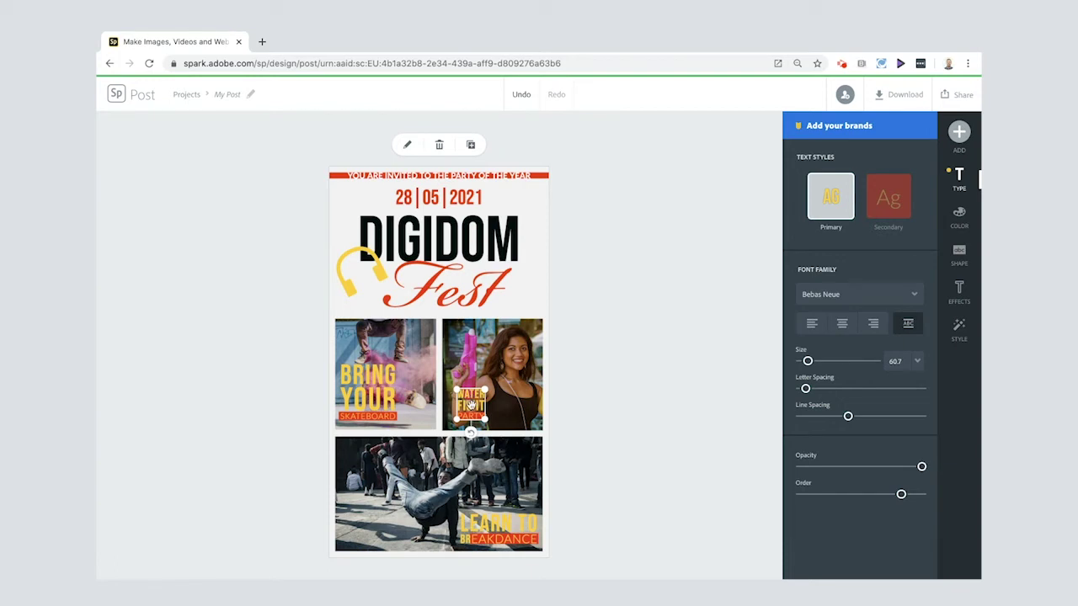
{"action": "left_click_drag", "start_coordinate": [471, 404], "coordinate": [490, 381]}
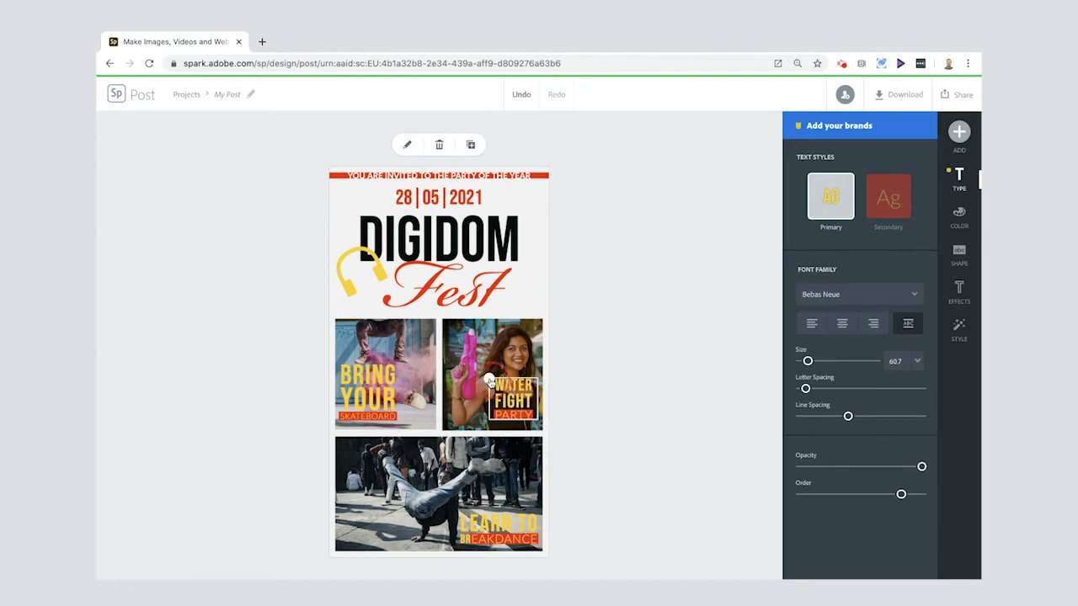
{"action": "left_click", "coordinate": [578, 354]}
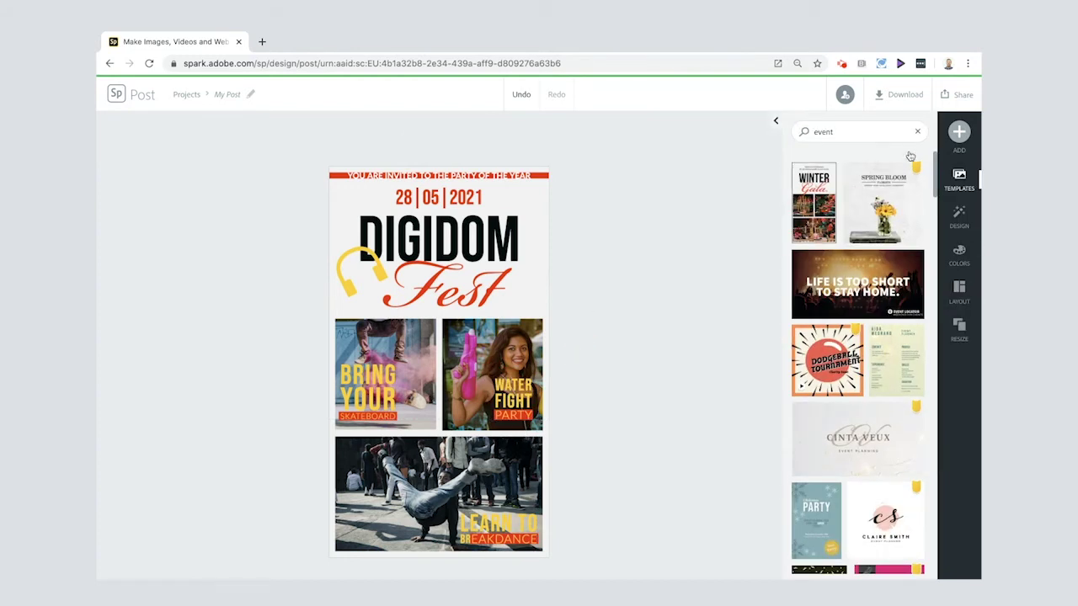
Add a new text element to the poster from the round "Good Morning!" text template.
{"action": "left_click", "coordinate": [961, 133]}
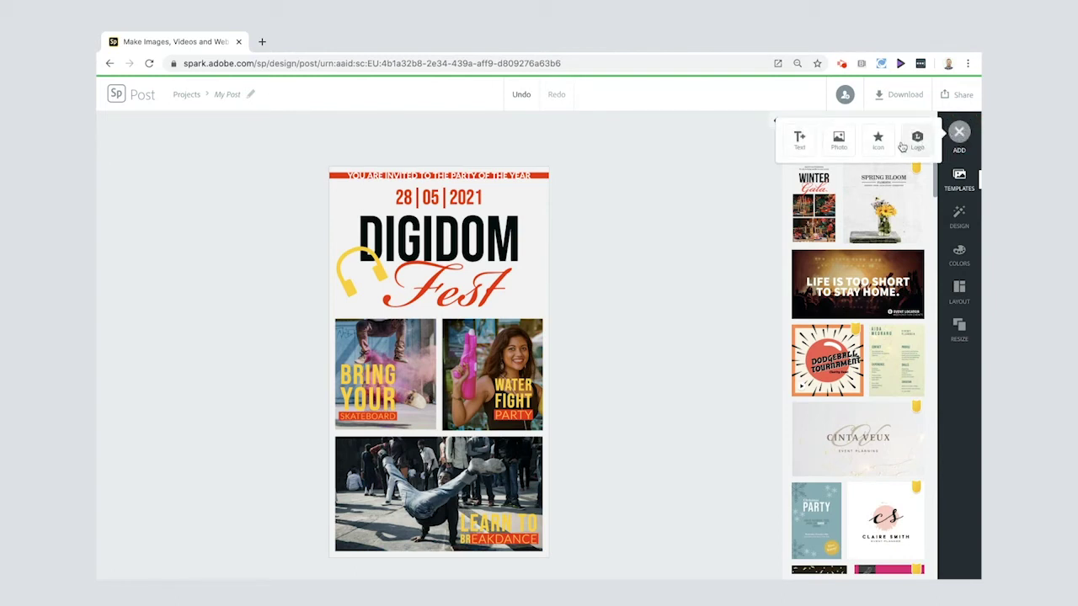
{"action": "left_click", "coordinate": [808, 148]}
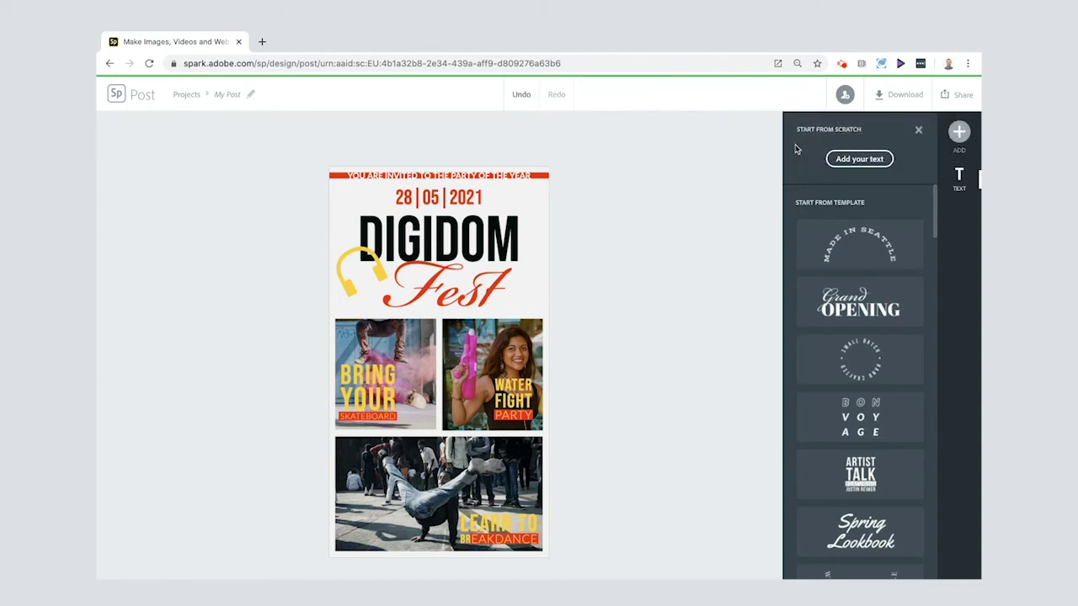
{"action": "scroll", "coordinate": [852, 370], "scroll_direction": "down", "scroll_amount": 1}
{"action": "scroll", "coordinate": [852, 385], "scroll_direction": "down", "scroll_amount": 10}
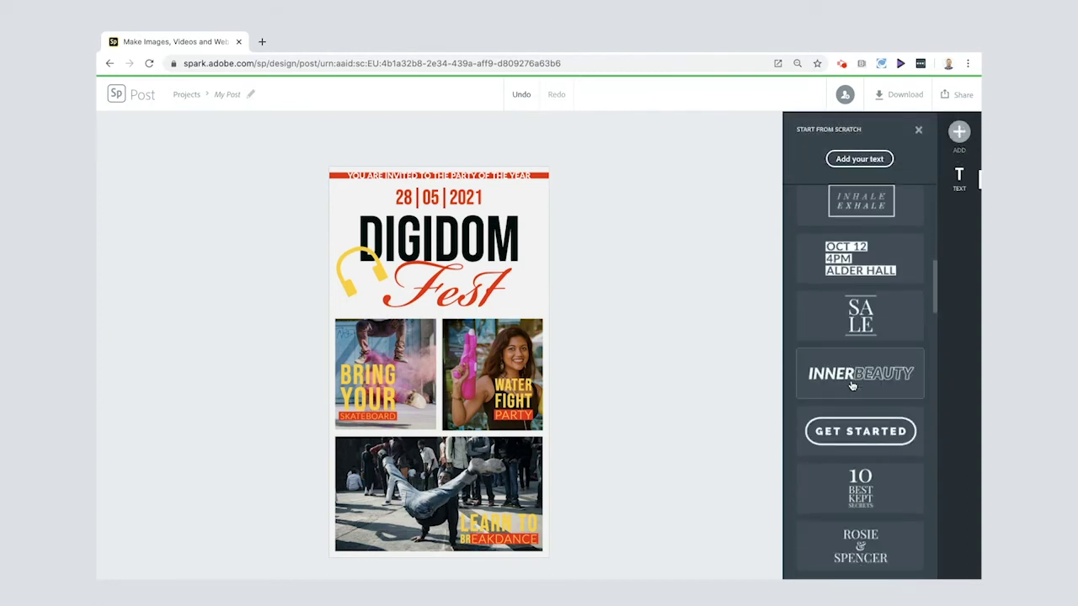
{"action": "left_click", "coordinate": [856, 399]}
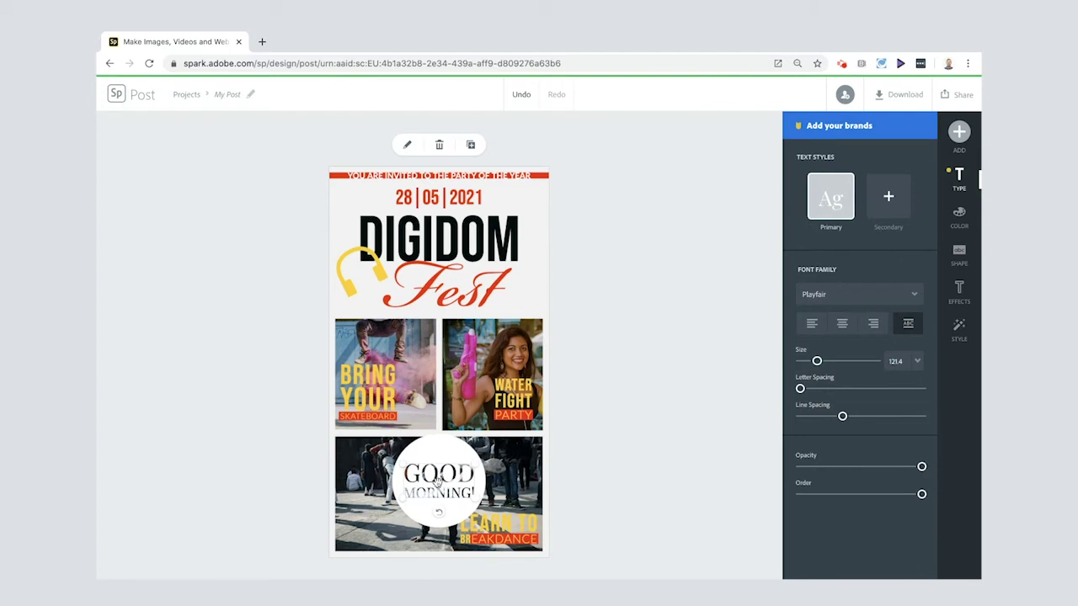
Change the round badge's text to "Call me to reserve your place!" and place it, tilted and reduced to about size 34.7, in the bottom photo's lower-left corner.
{"action": "left_click", "coordinate": [436, 478]}
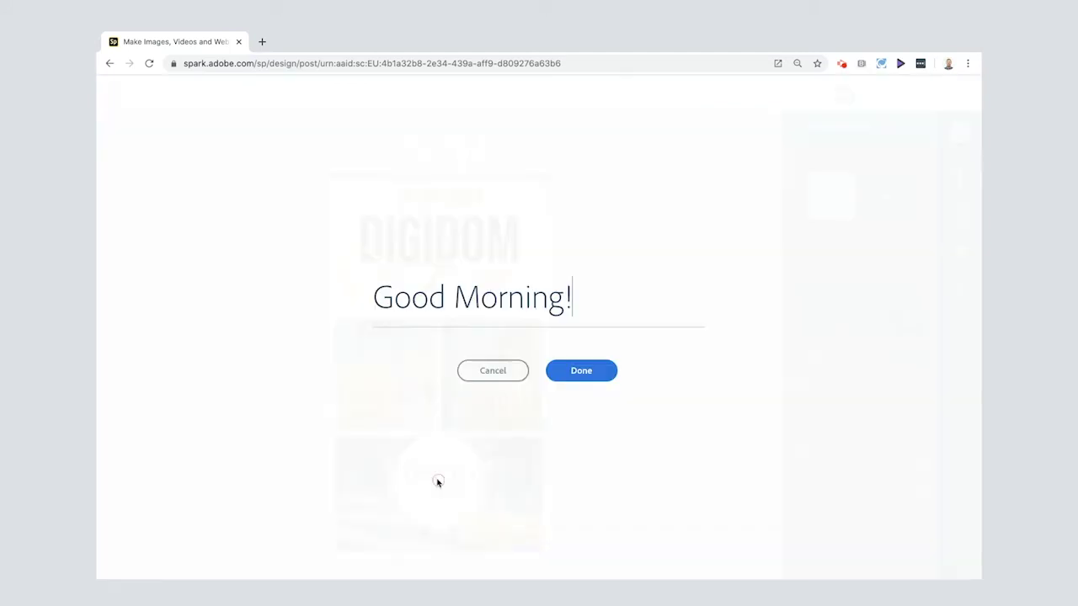
{"action": "left_click", "coordinate": [651, 273]}
{"action": "type", "text": "Call me"}
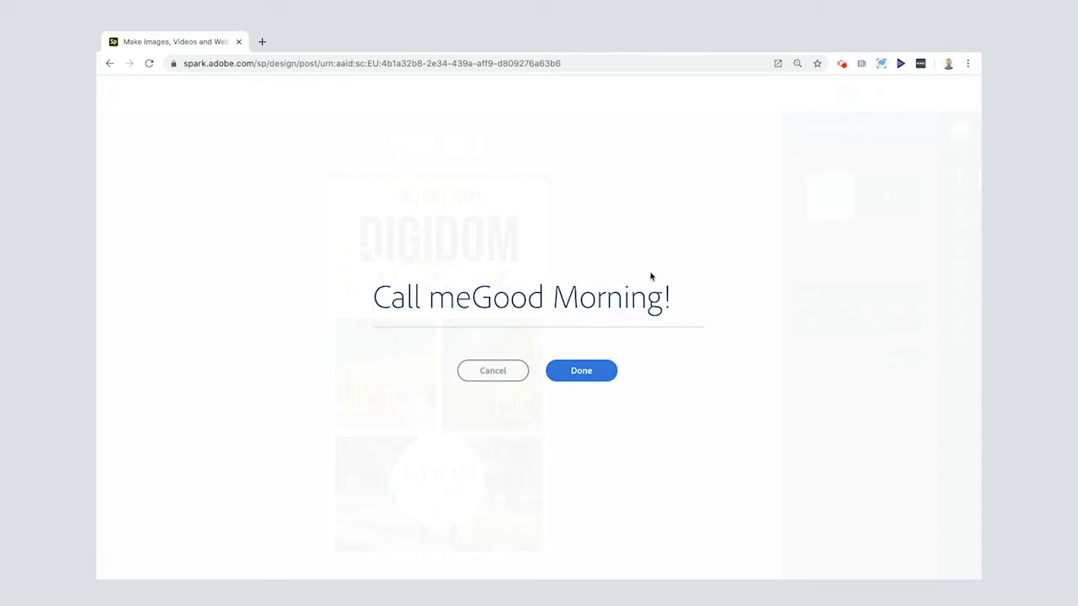
{"action": "key", "text": "ctrl+a"}
{"action": "type", "text": "Call me to "}
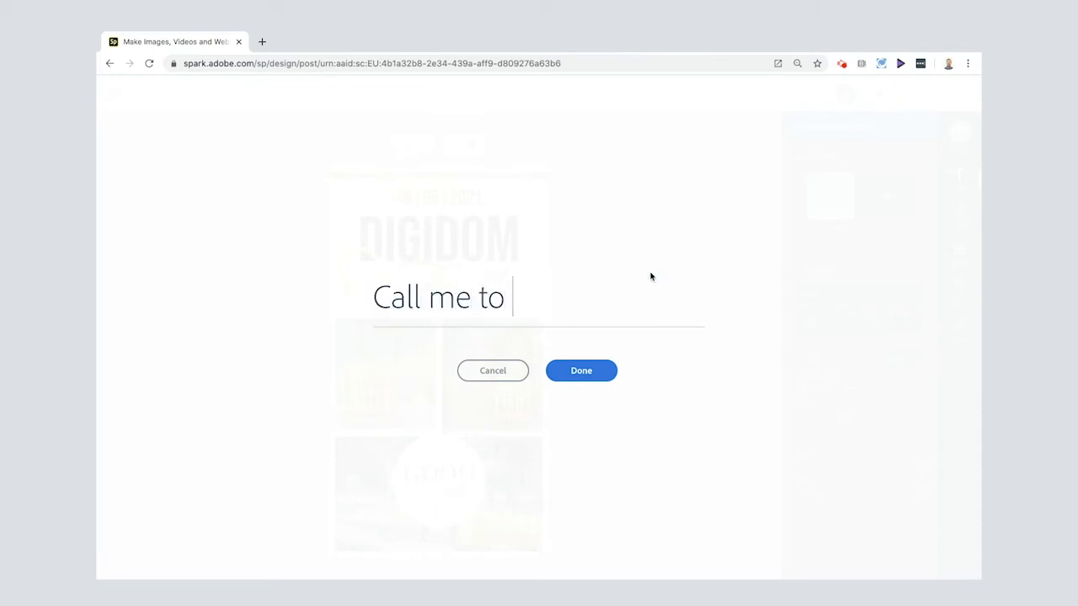
{"action": "type", "text": "reserve  your place"}
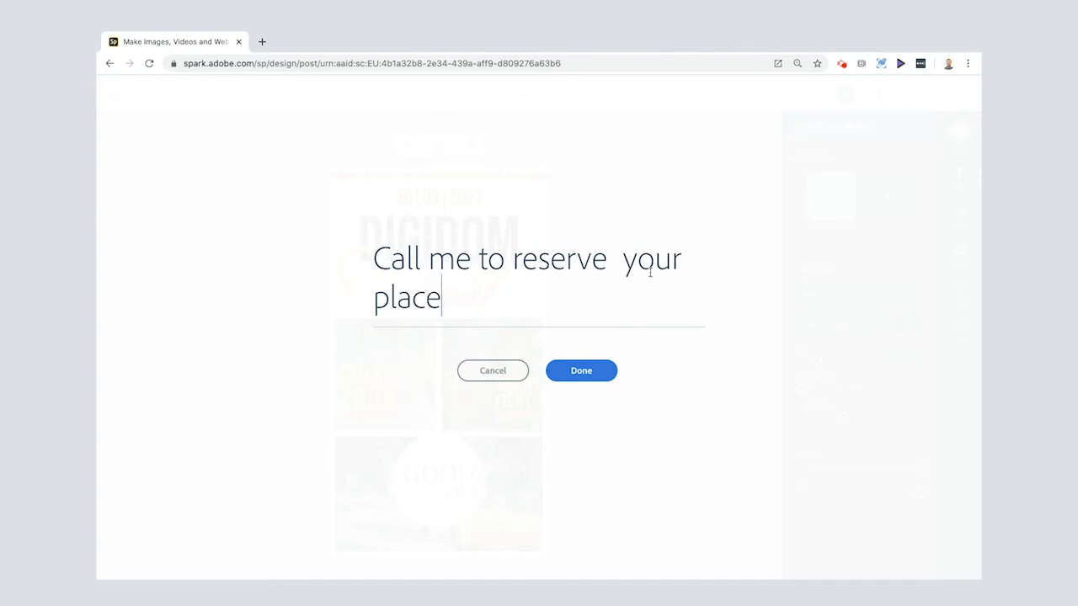
{"action": "type", "text": "@"}
{"action": "key", "text": "BackSpace"}
{"action": "type", "text": "!"}
{"action": "left_click", "coordinate": [595, 377]}
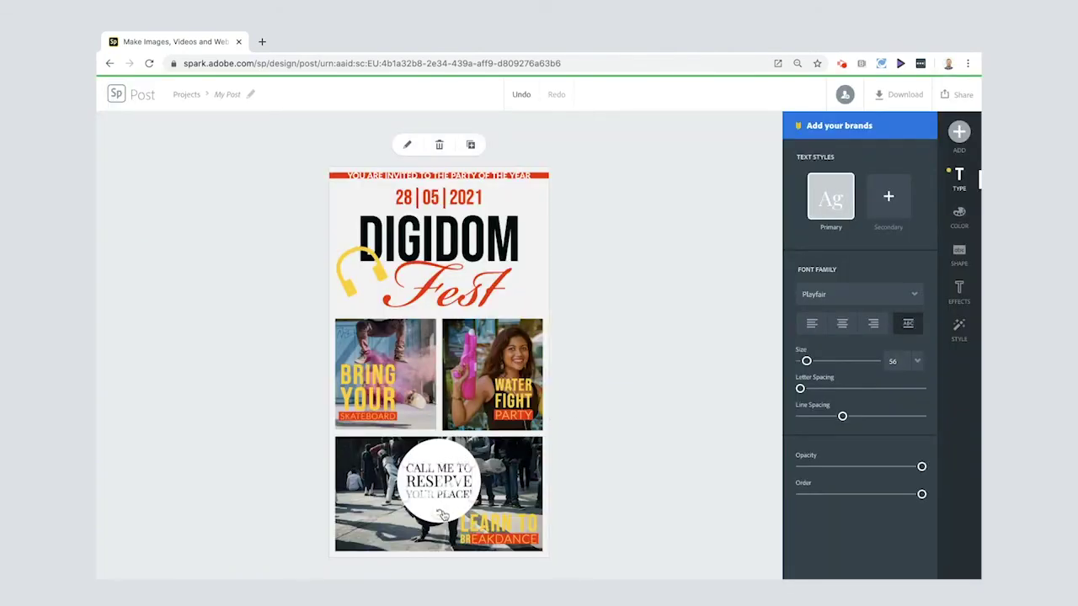
{"action": "left_click_drag", "start_coordinate": [439, 512], "coordinate": [393, 521]}
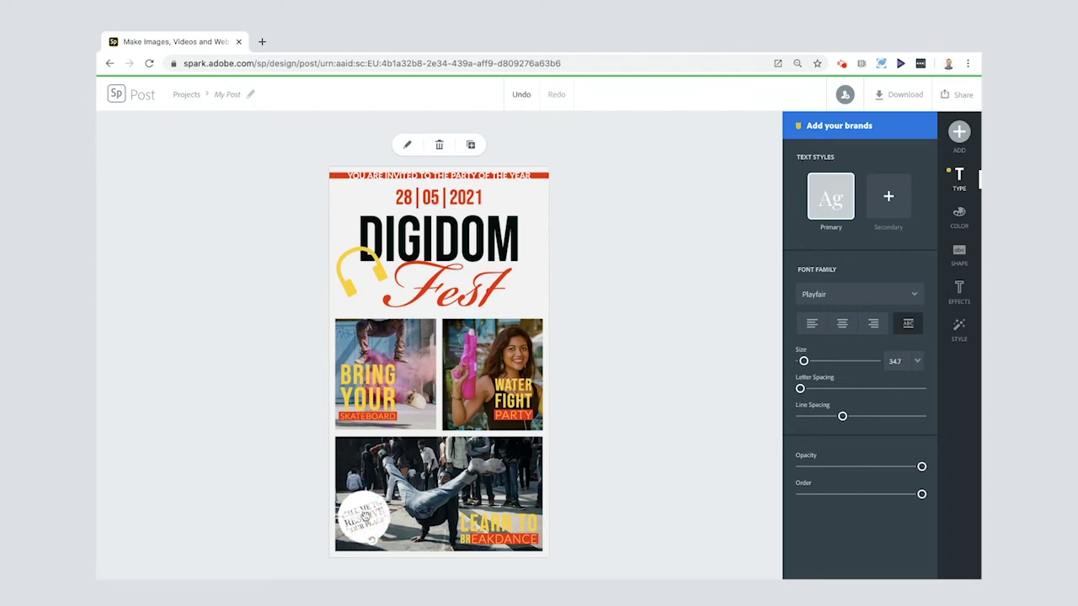
Set the round badge's font to Harman Sans and its colour to the suggested yellow.
{"action": "left_click", "coordinate": [916, 297]}
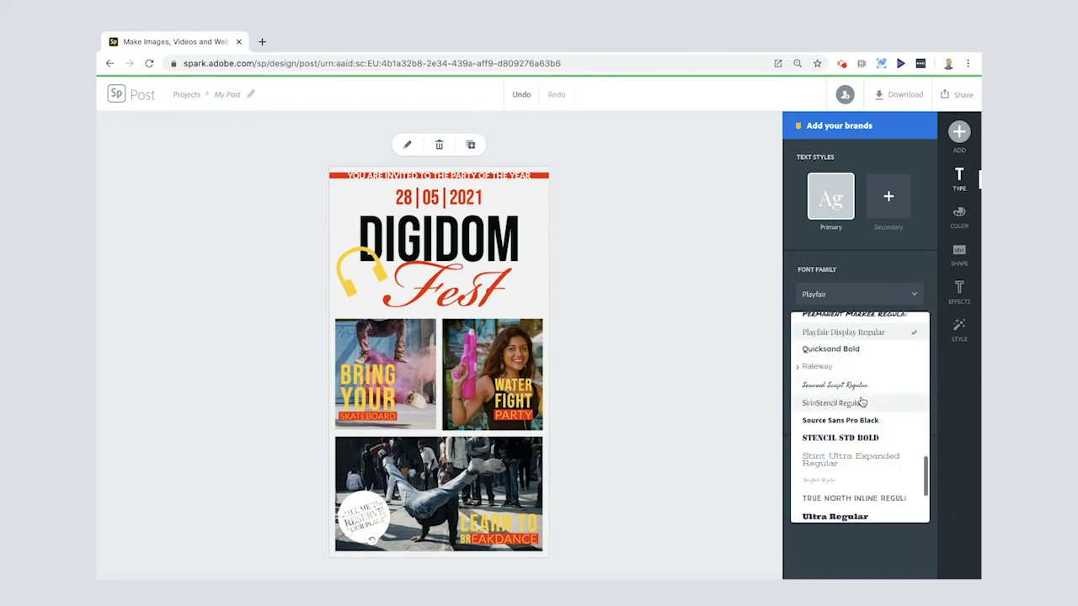
{"action": "scroll", "coordinate": [860, 402], "scroll_direction": "up", "scroll_amount": 5}
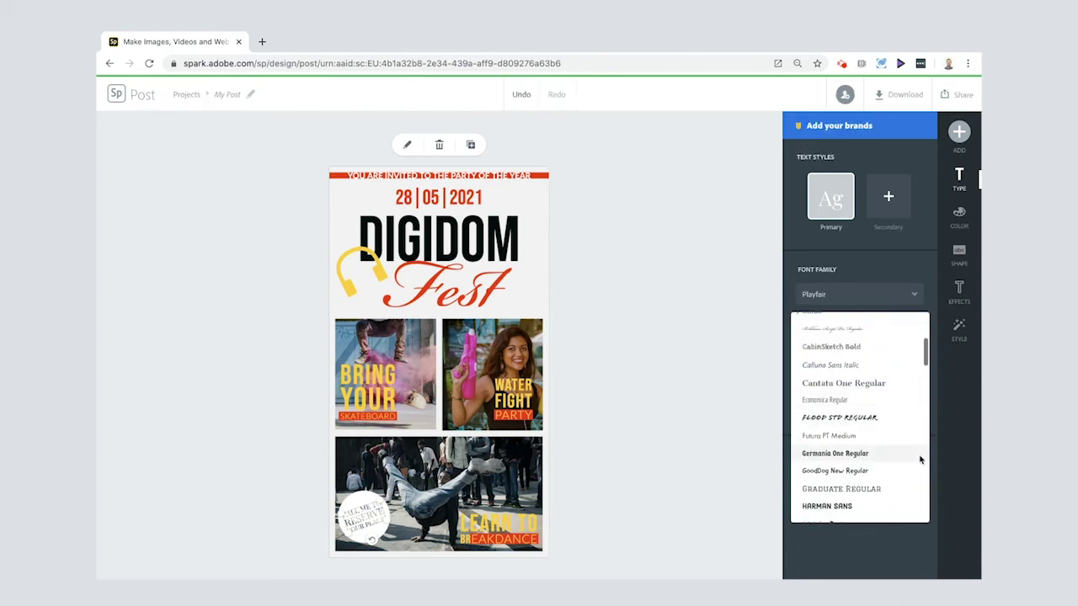
{"action": "left_click", "coordinate": [828, 506]}
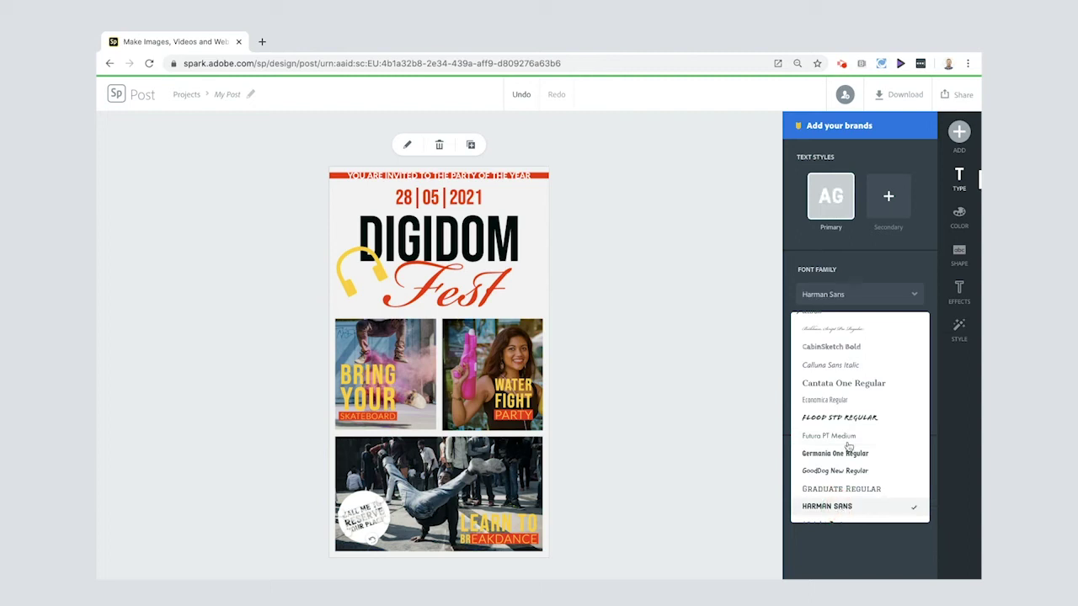
{"action": "left_click", "coordinate": [958, 216]}
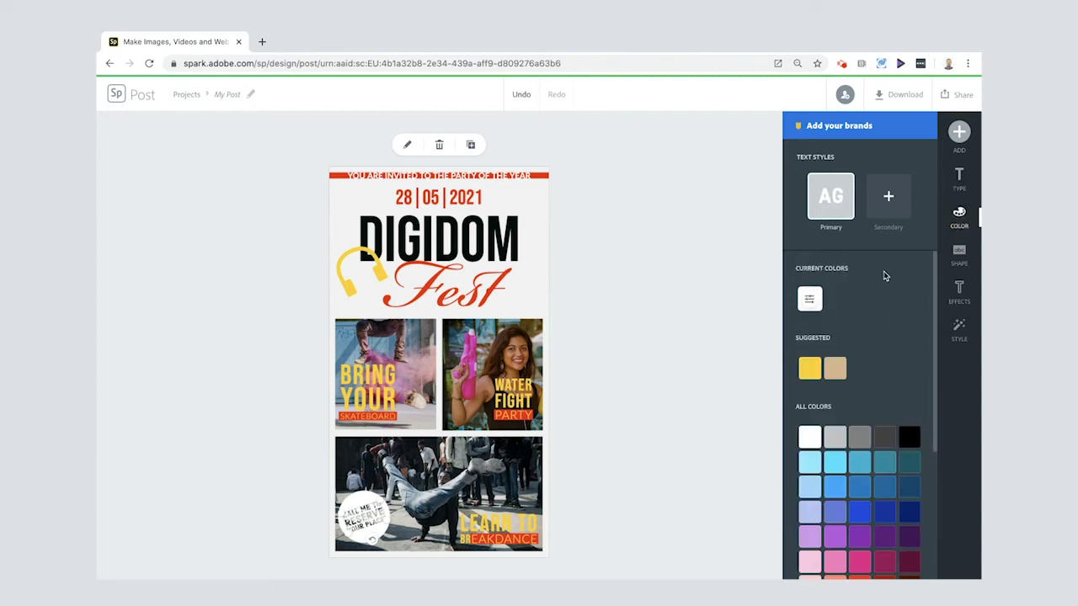
{"action": "left_click", "coordinate": [815, 369]}
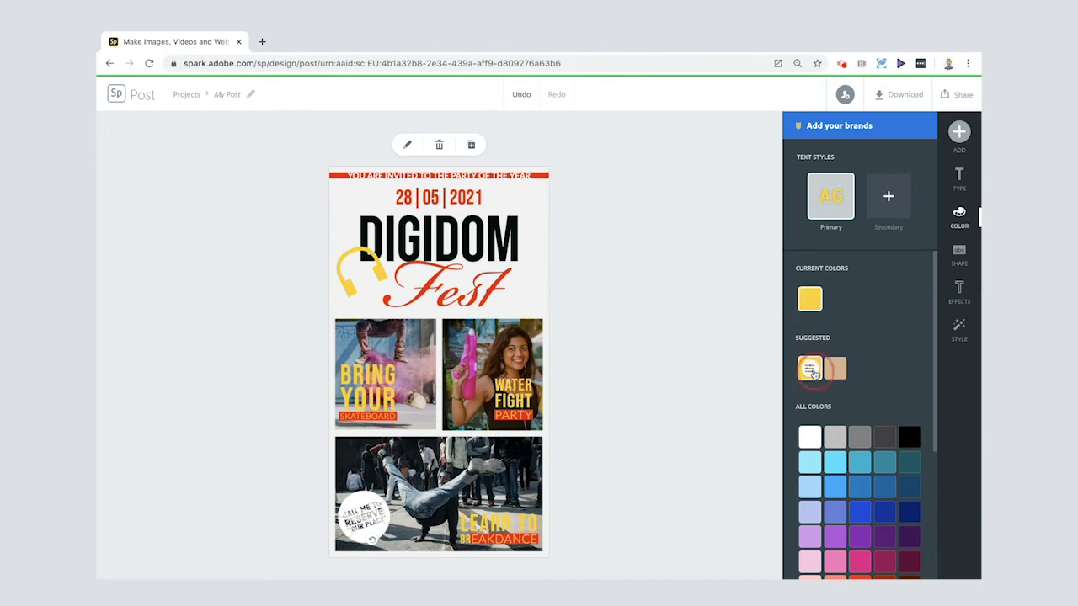
Set the round badge's secondary text style colour to the bright red from the full colour palette and deselect the badge.
{"action": "left_click", "coordinate": [898, 190]}
{"action": "scroll", "coordinate": [854, 429], "scroll_direction": "down", "scroll_amount": 2}
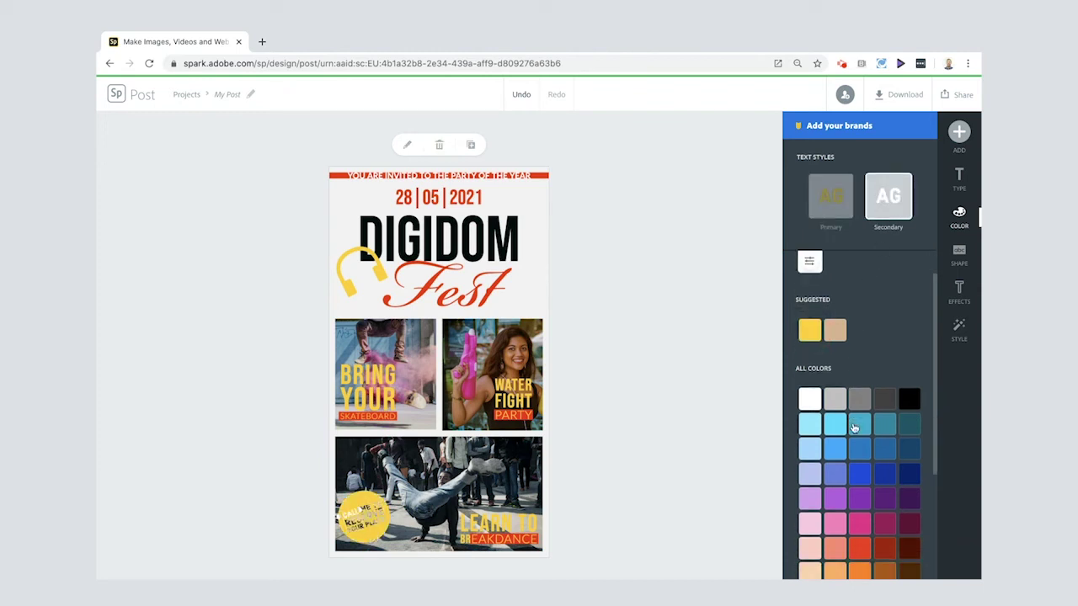
{"action": "left_click", "coordinate": [859, 487]}
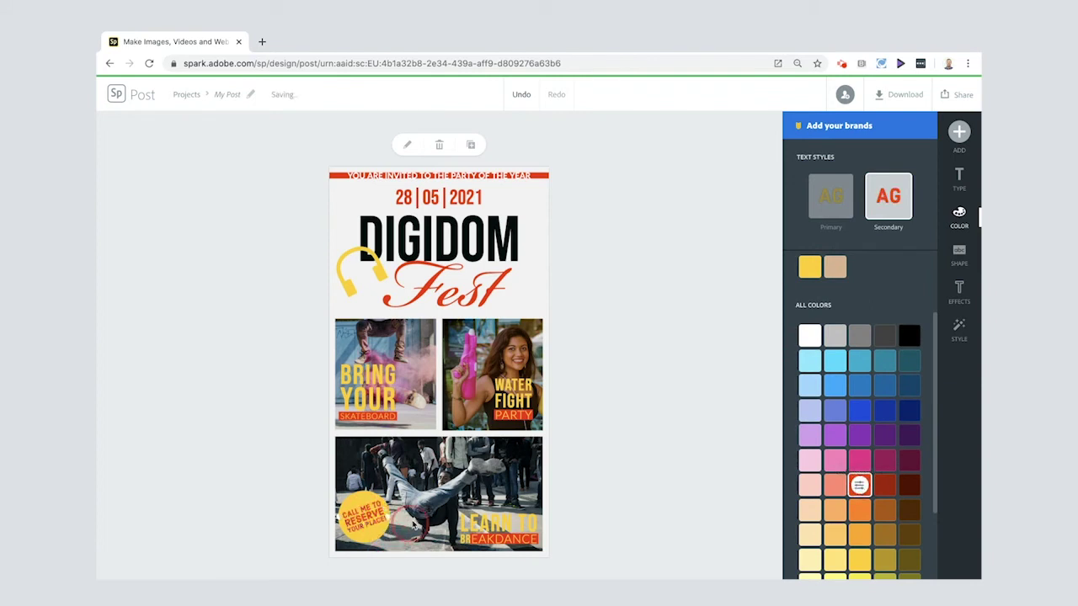
{"action": "left_click", "coordinate": [578, 448]}
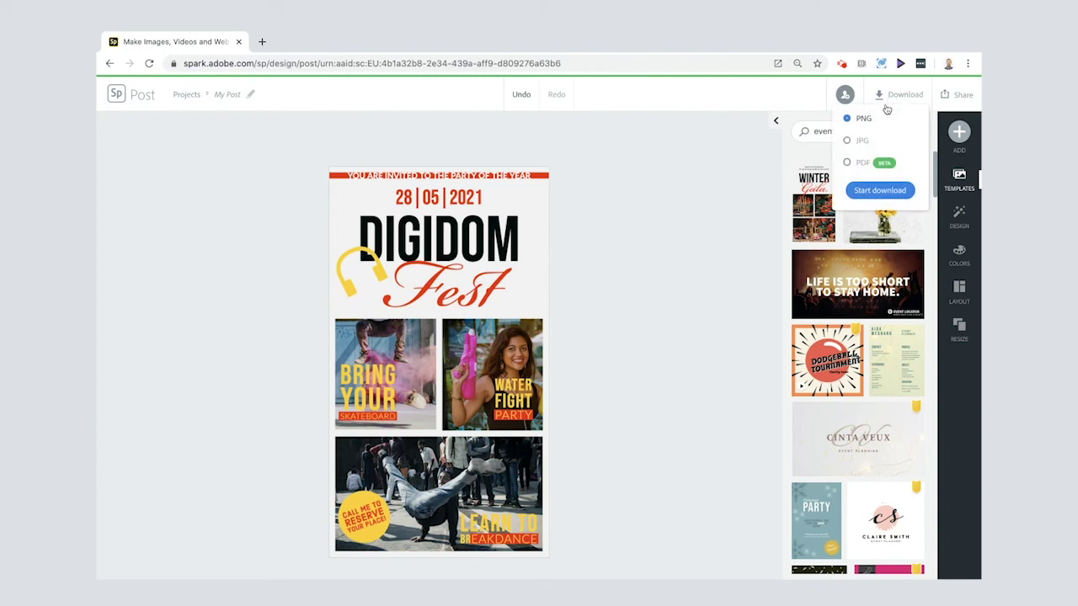
Download the finished poster in JPG format and rename the project as DigiDom Fest.
{"action": "left_click", "coordinate": [864, 142]}
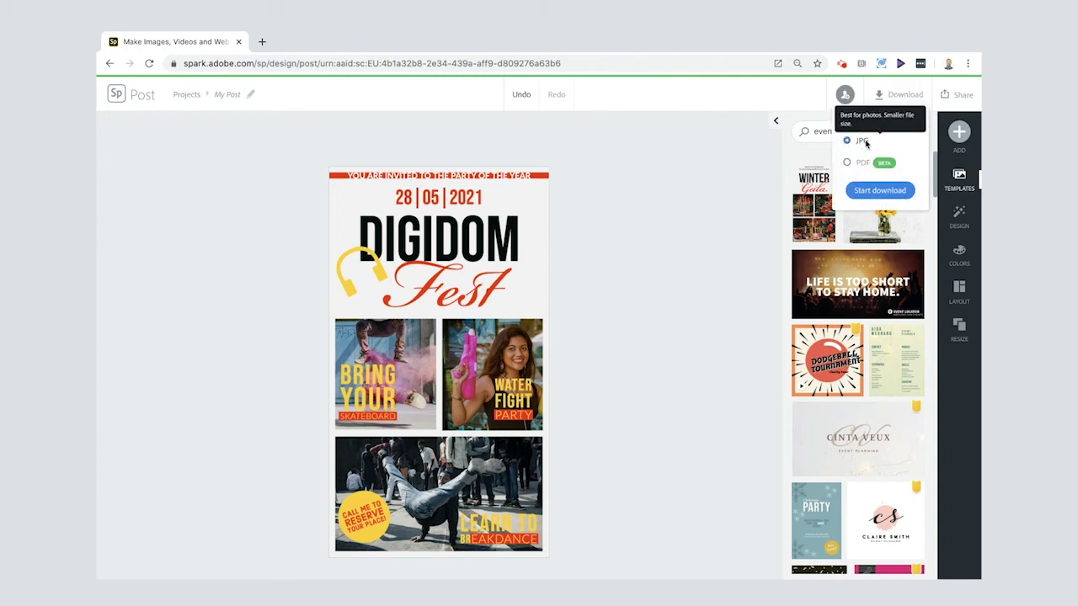
{"action": "left_click", "coordinate": [875, 191]}
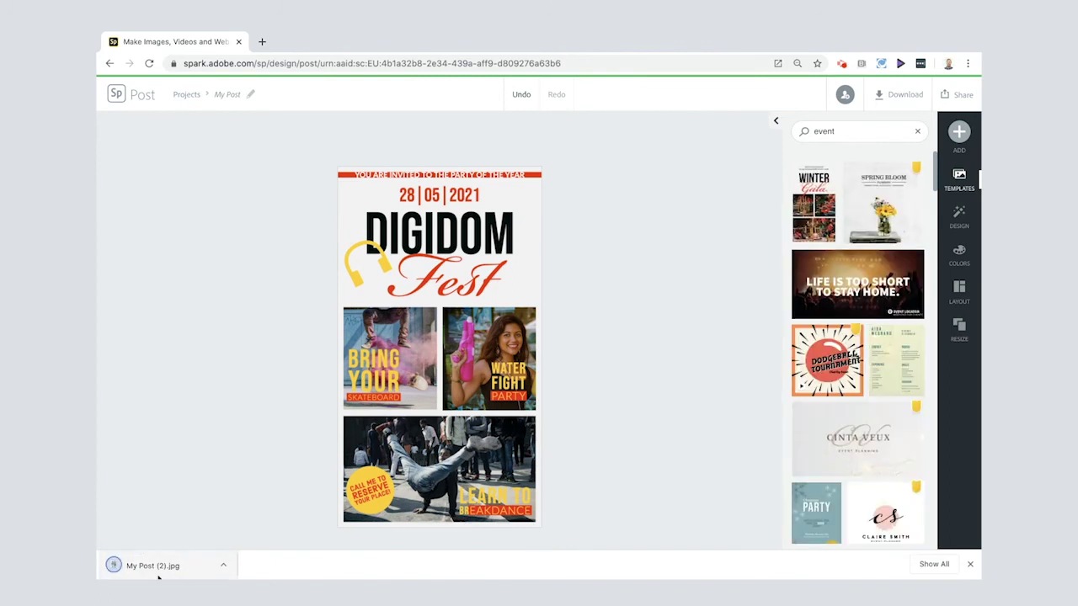
{"action": "left_click", "coordinate": [227, 95]}
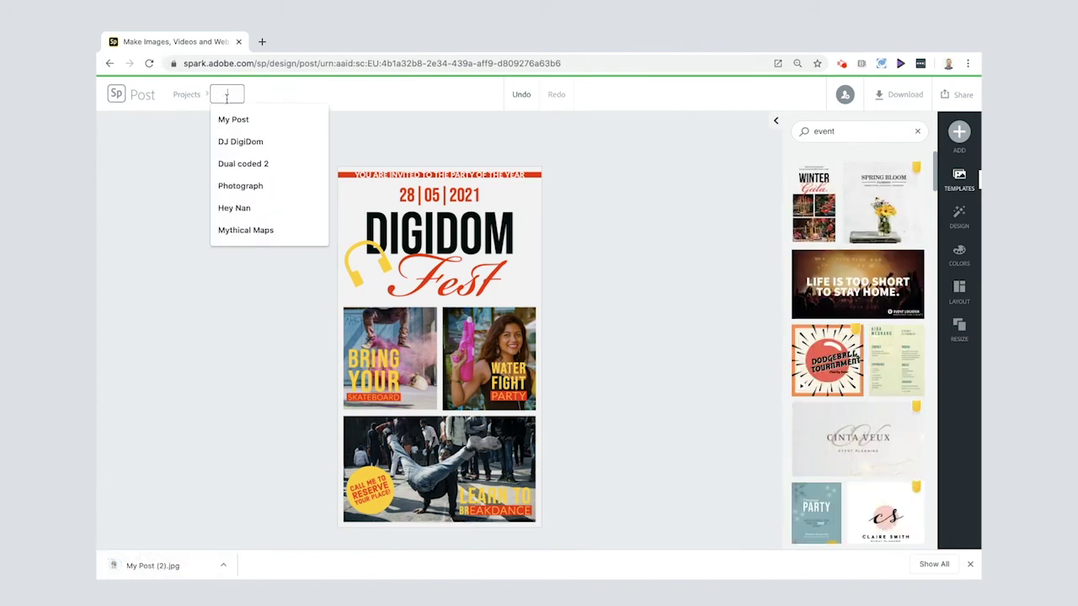
{"action": "type", "text": "DigiD"}
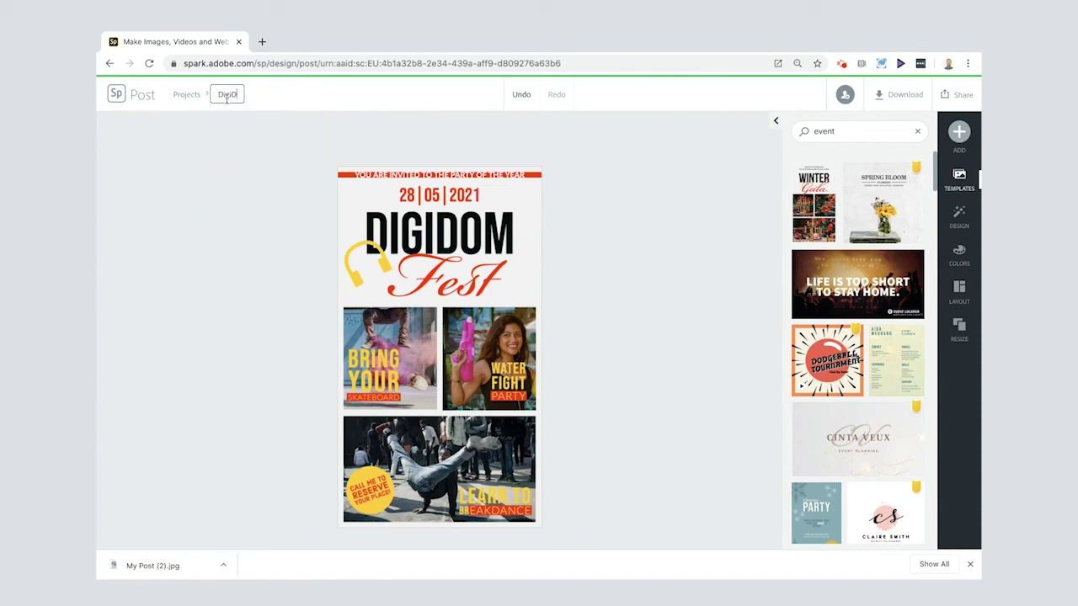
{"action": "type", "text": "om Fest"}
Publish the poster, copy its share link and close the sharing dialog.
{"action": "left_click", "coordinate": [955, 96]}
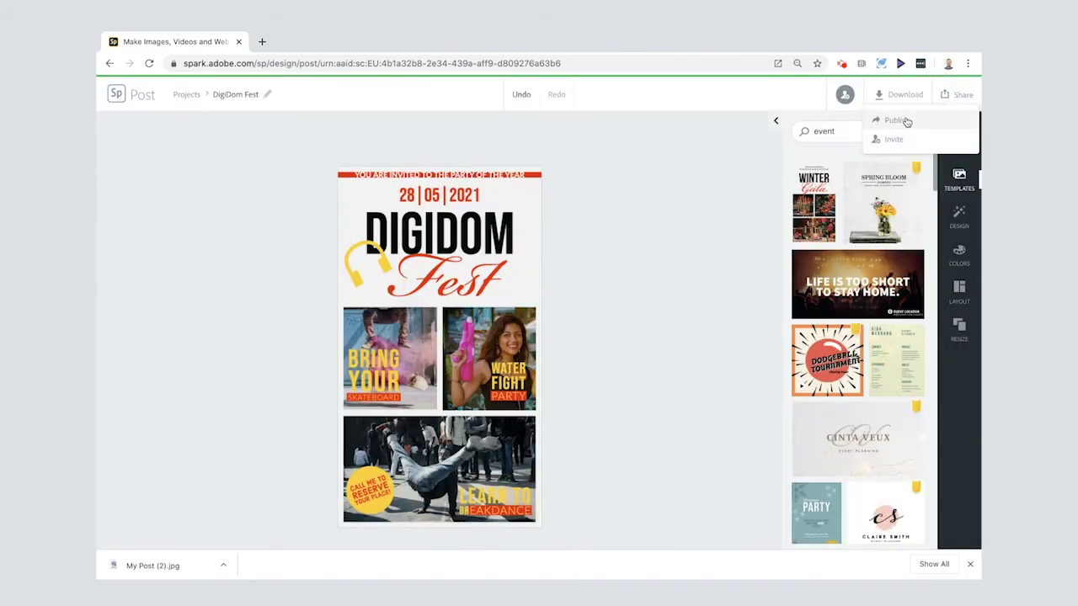
{"action": "left_click", "coordinate": [898, 120]}
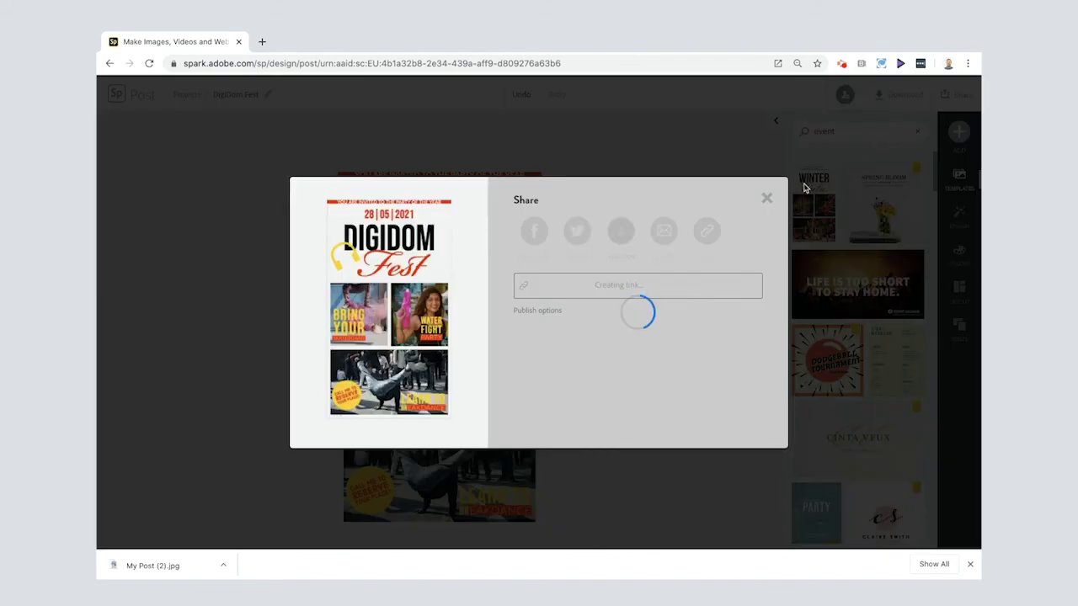
{"action": "left_click", "coordinate": [706, 233]}
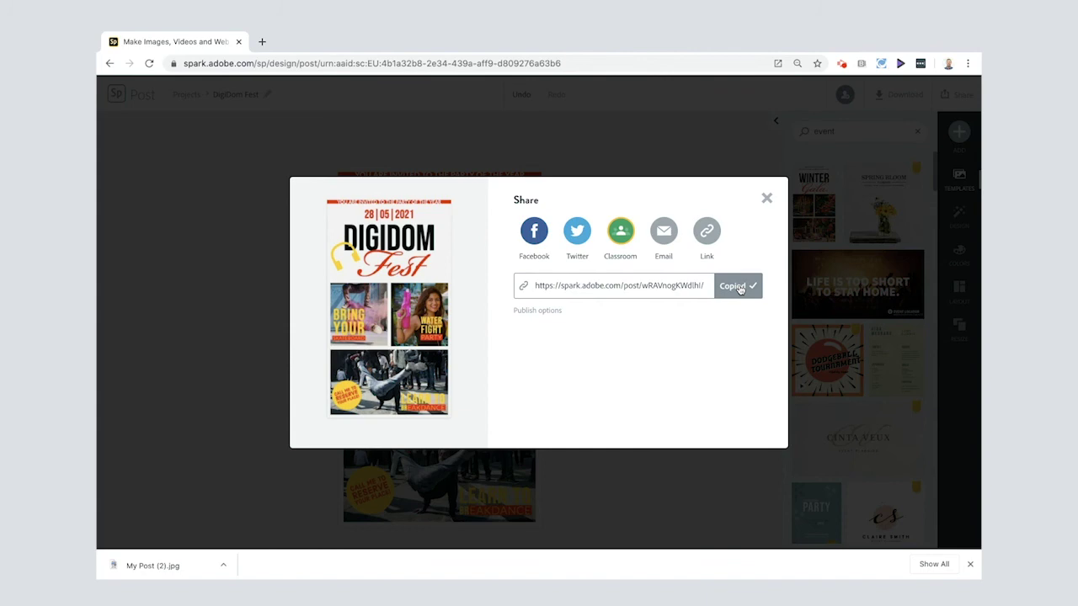
{"action": "left_click", "coordinate": [766, 201]}
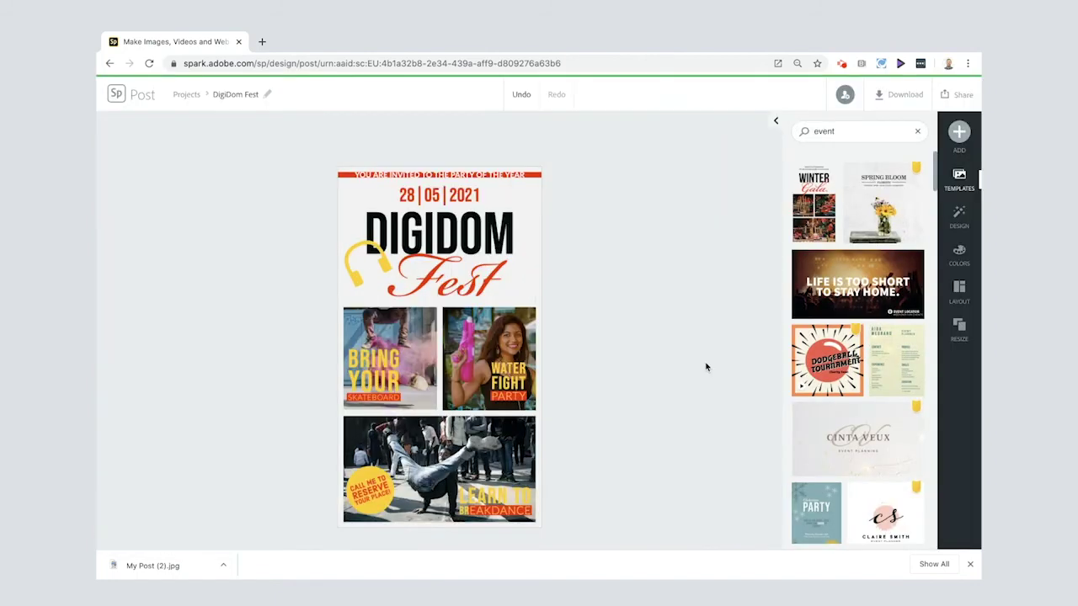
Apply the Matte filter to the breakdance photo only, then deselect it.
{"action": "left_click", "coordinate": [472, 442]}
{"action": "left_click", "coordinate": [958, 214]}
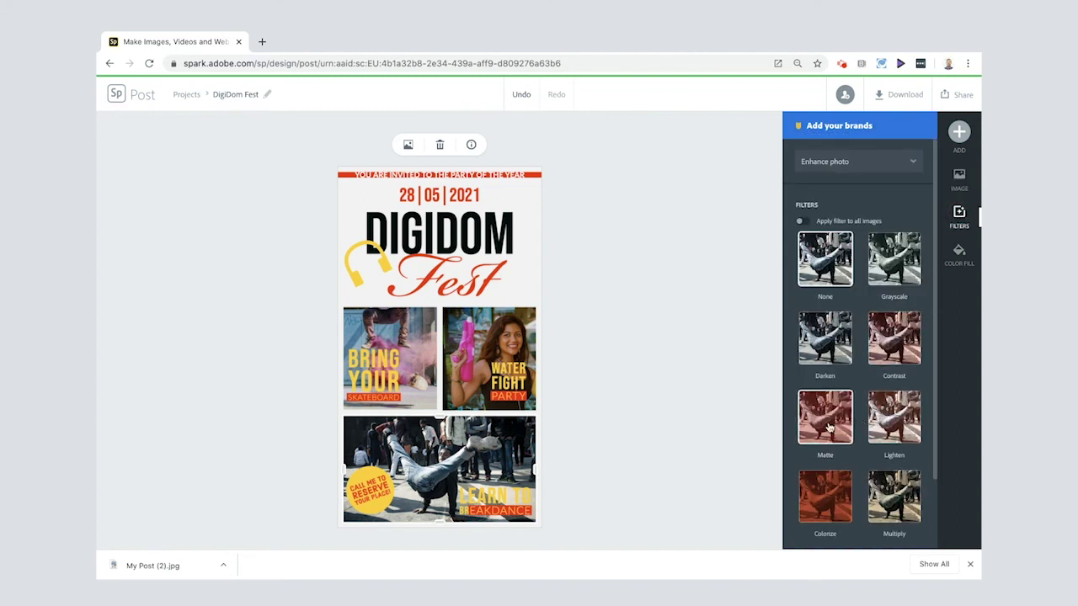
{"action": "left_click", "coordinate": [830, 428]}
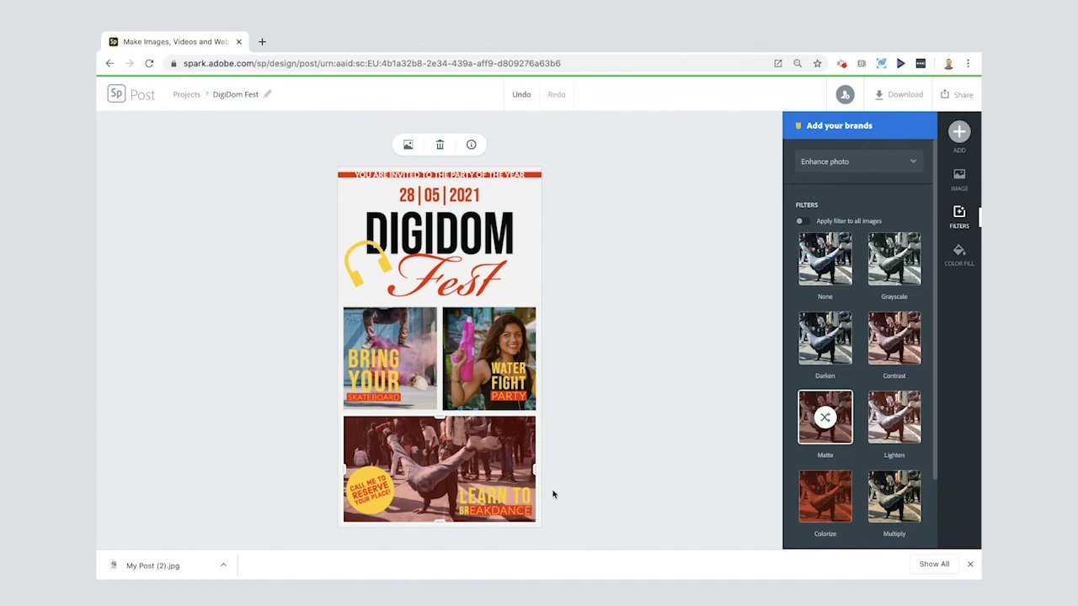
{"action": "left_click", "coordinate": [621, 430]}
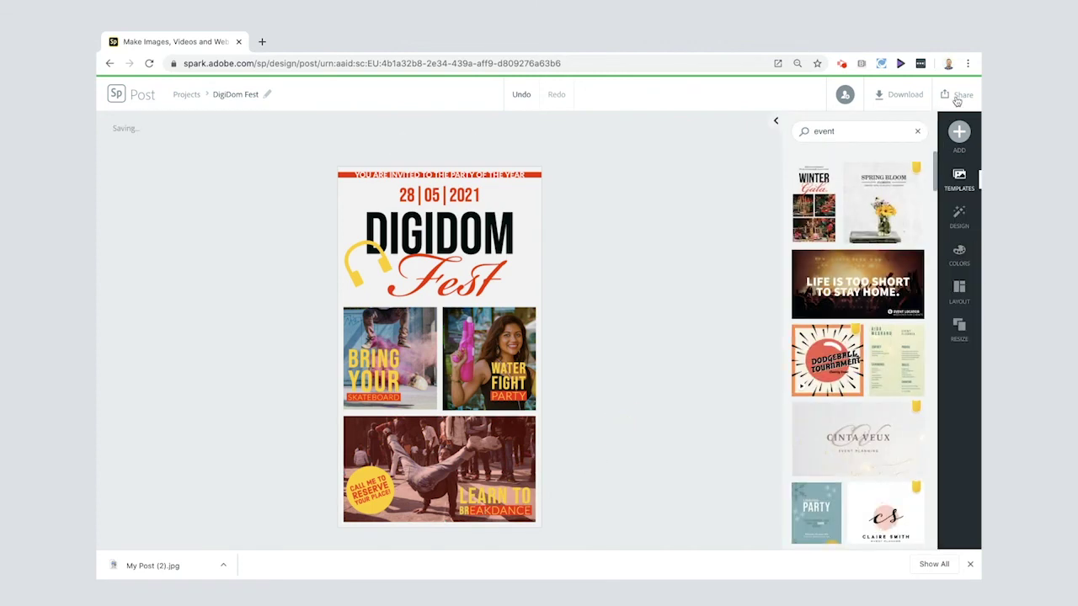
Publish the poster again with the filtered breakdance photo and copy its share link.
{"action": "mouse_move", "coordinate": [958, 101]}
{"action": "left_click", "coordinate": [908, 122]}
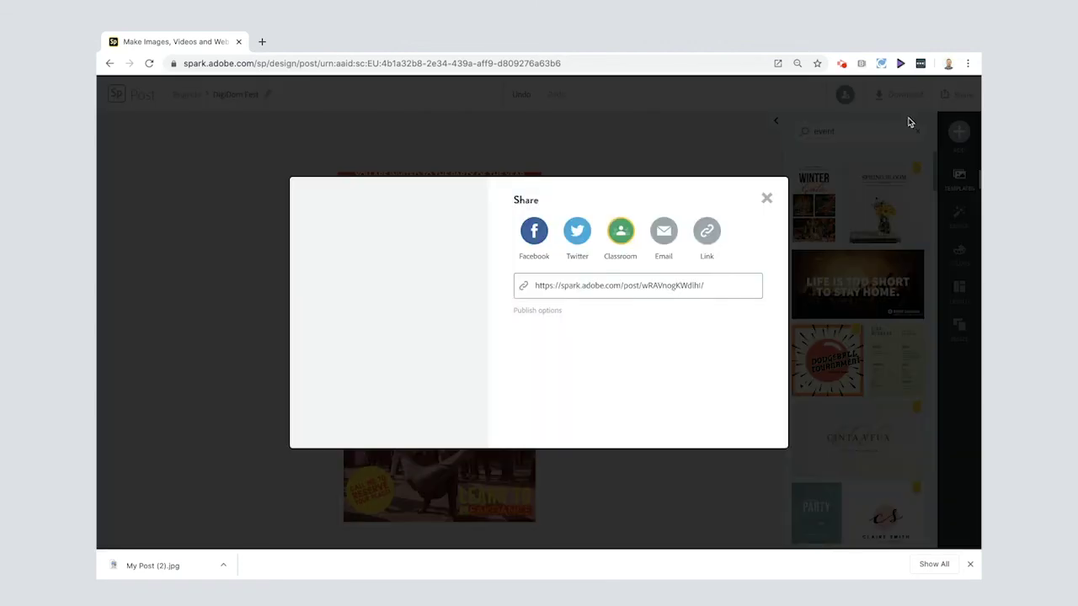
{"action": "left_click", "coordinate": [707, 234]}
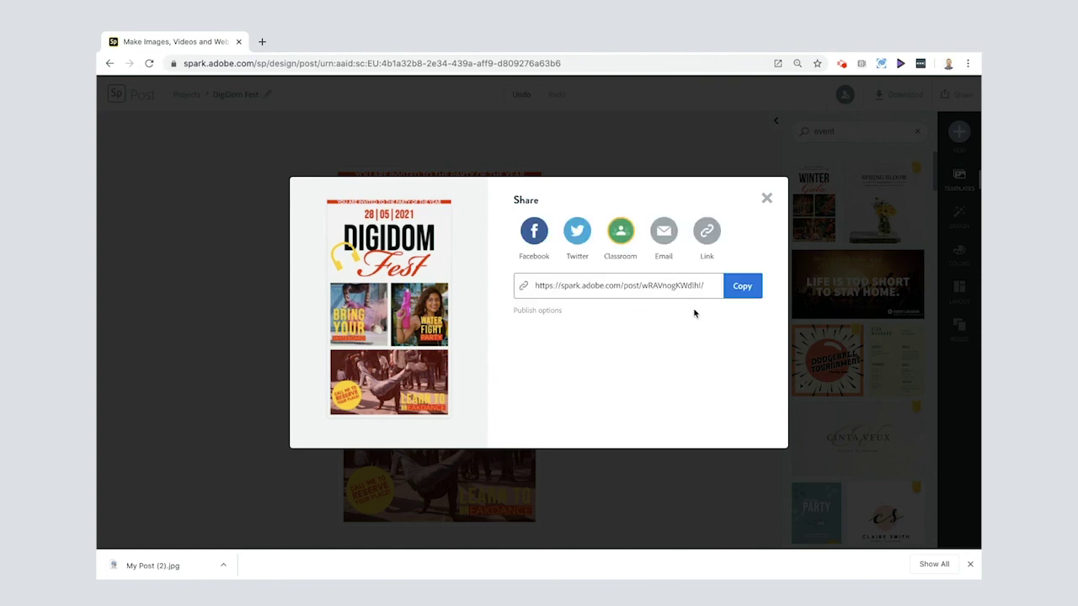
{"action": "left_click", "coordinate": [742, 287]}
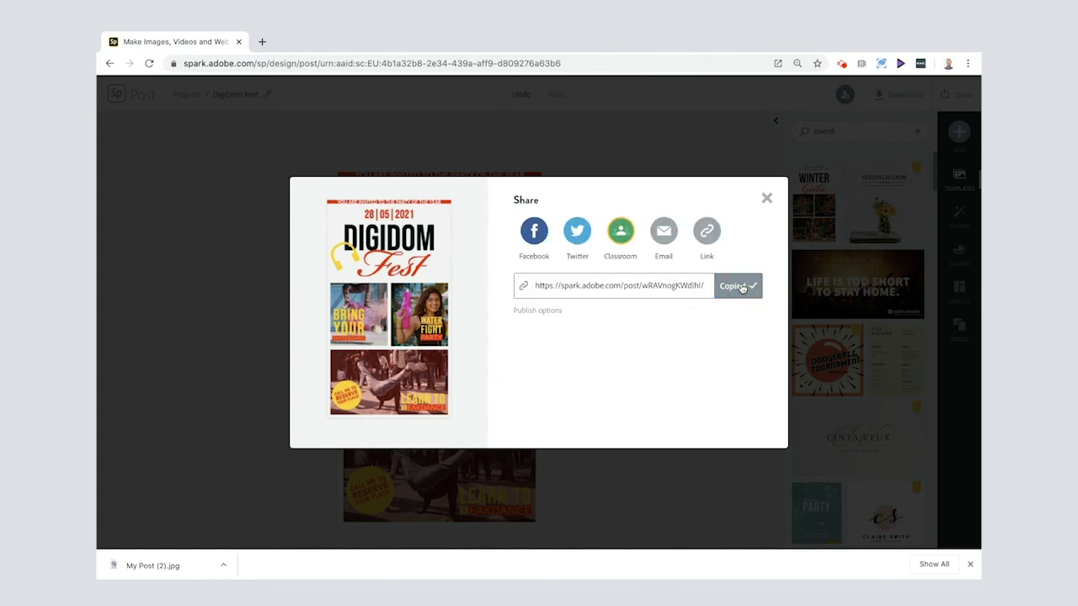